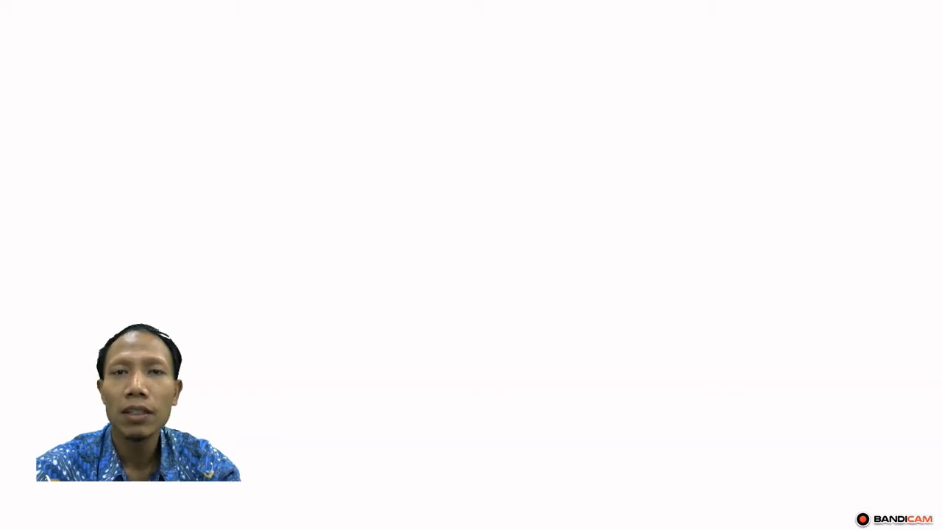
Exit the blank PowerPoint slideshow
{"action": "key", "text": "Escape"}
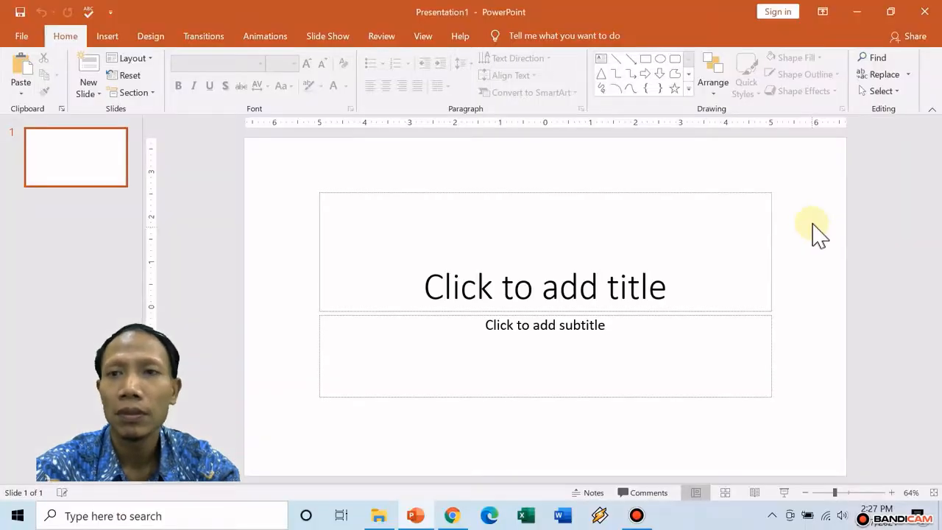
Close the PowerPoint presentation to get back to Google Chrome
{"action": "left_click", "coordinate": [930, 14]}
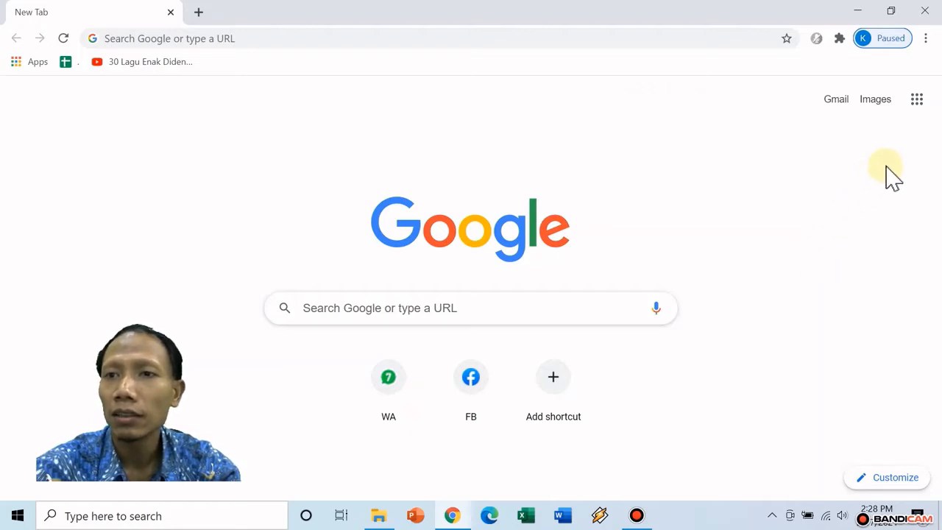
{"action": "left_click", "coordinate": [919, 103]}
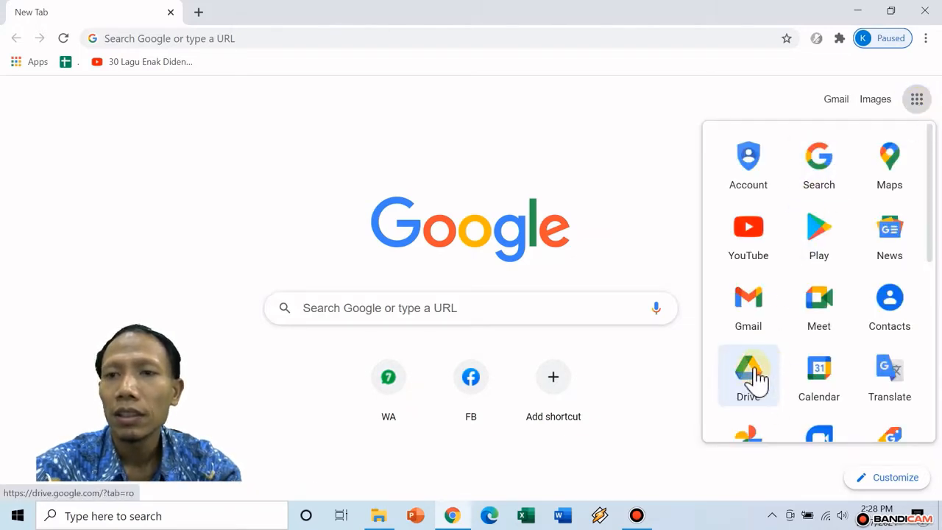
{"action": "left_click", "coordinate": [655, 106]}
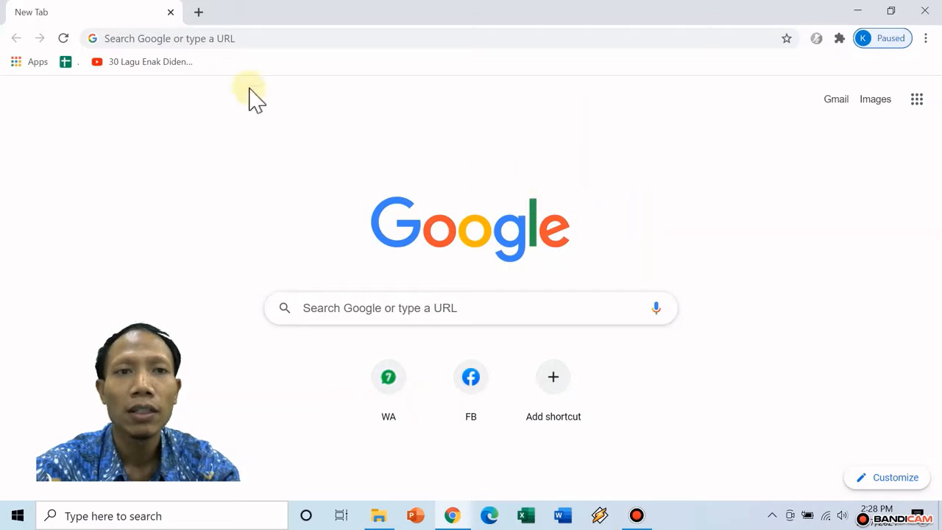
Load drive.google.com from Chrome's address bar
{"action": "left_click", "coordinate": [173, 37]}
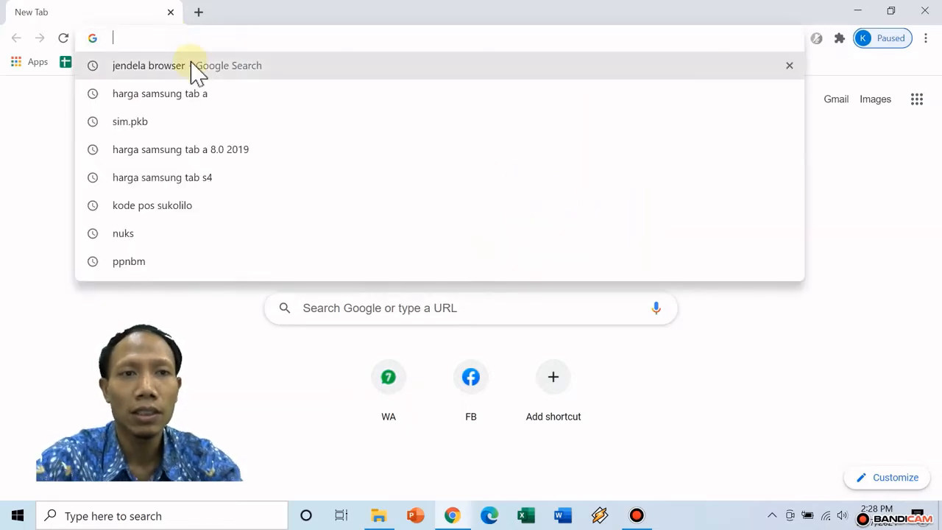
{"action": "type", "text": "drive.google.com"}
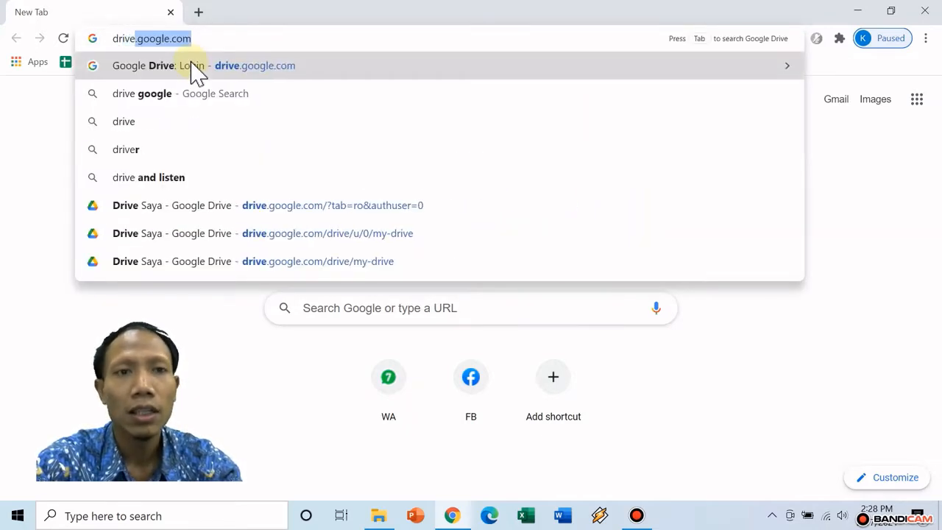
{"action": "key", "text": "Right"}
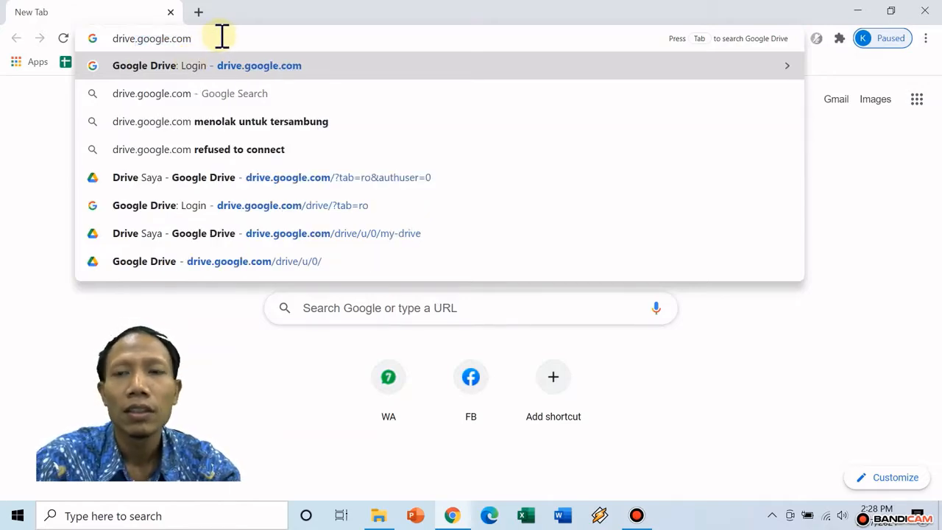
{"action": "key", "text": "Return"}
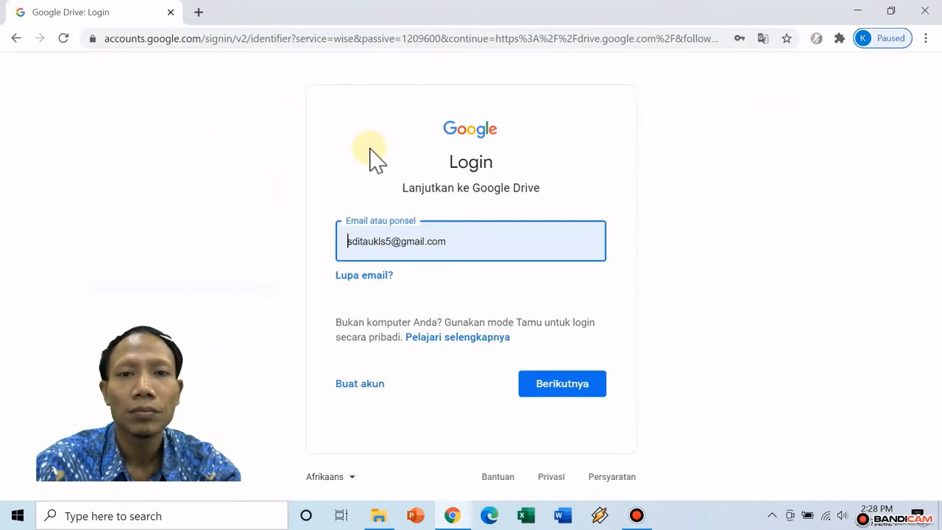
Replace the prefilled email with the other saved school account and sign in using its saved password
{"action": "left_click_drag", "start_coordinate": [452, 241], "coordinate": [337, 245]}
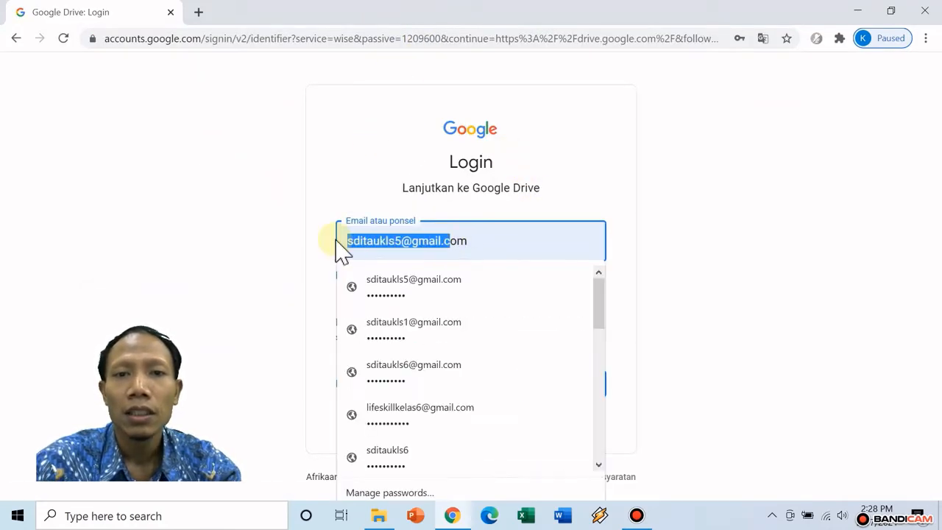
{"action": "left_click_drag", "start_coordinate": [482, 249], "coordinate": [322, 255]}
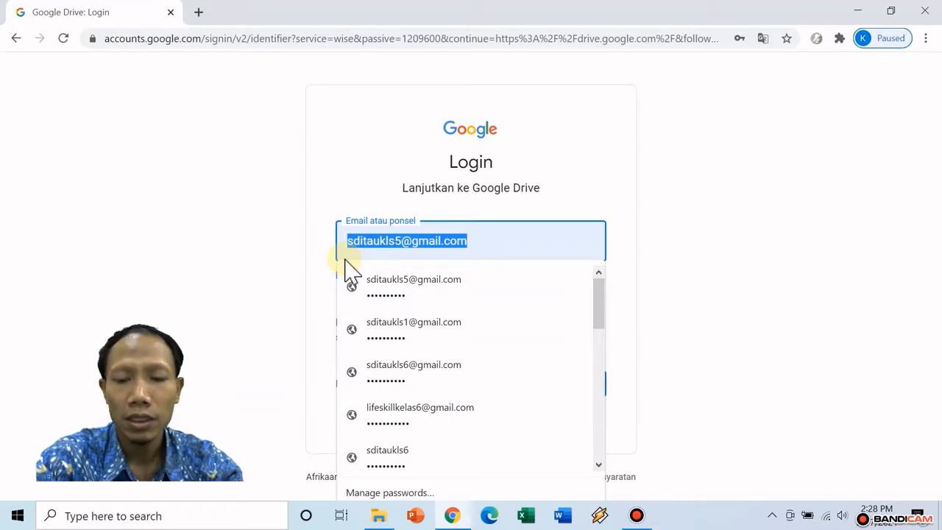
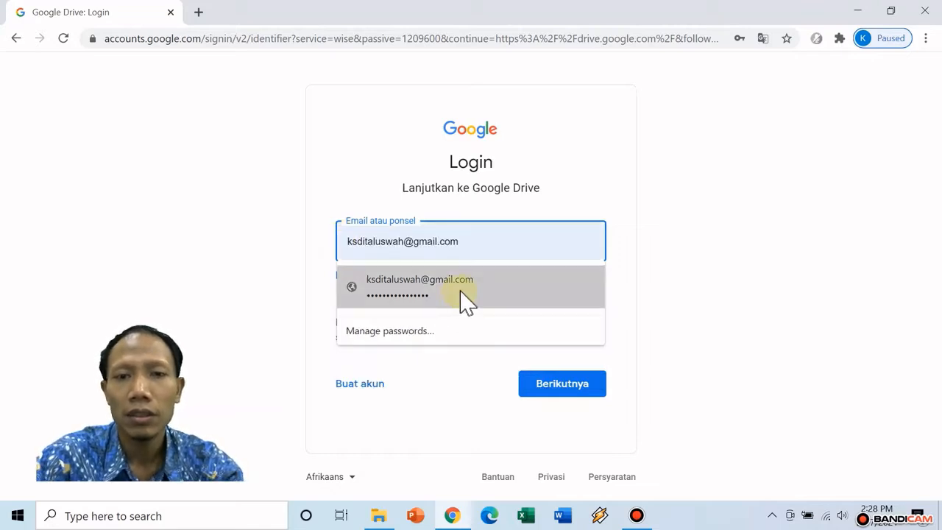
{"action": "left_click", "coordinate": [461, 296]}
{"action": "left_click", "coordinate": [578, 389]}
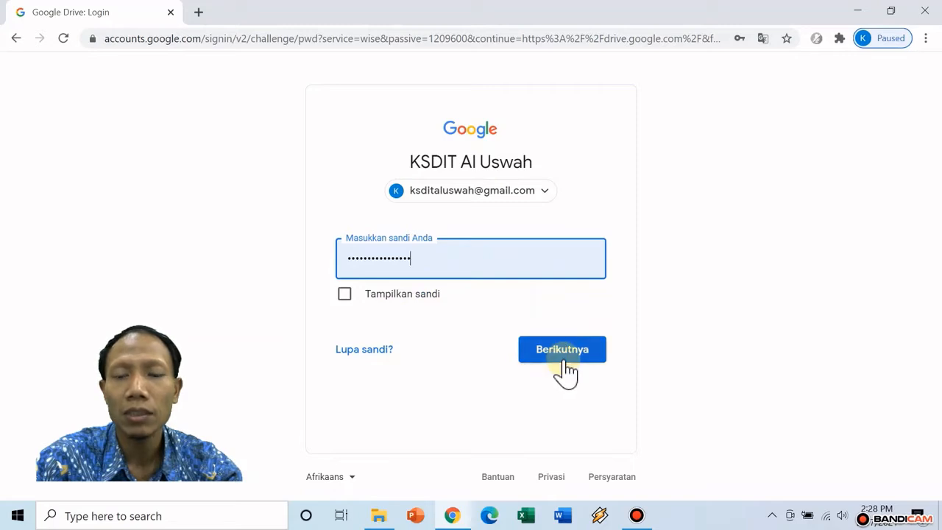
{"action": "left_click", "coordinate": [565, 361]}
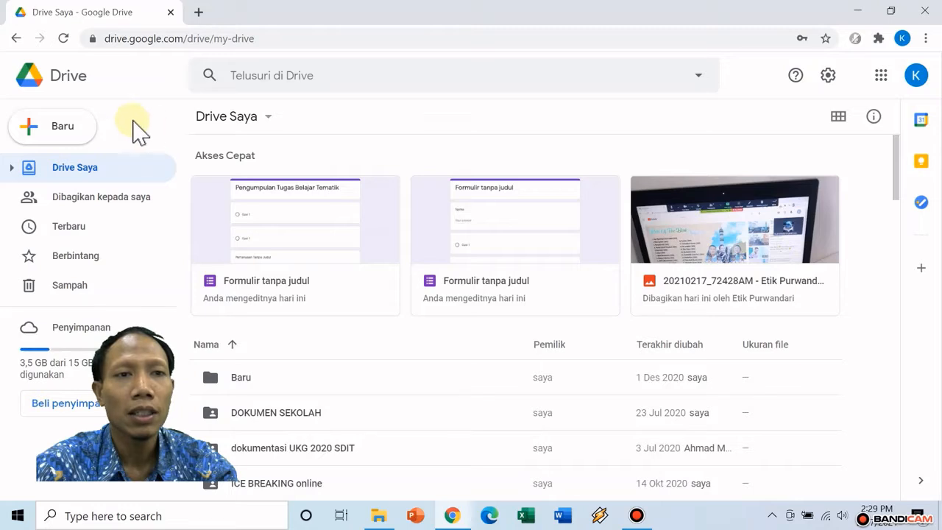
Create a blank Google Form (Formulir kosong) from Drive's Baru menu
{"action": "left_click", "coordinate": [63, 132]}
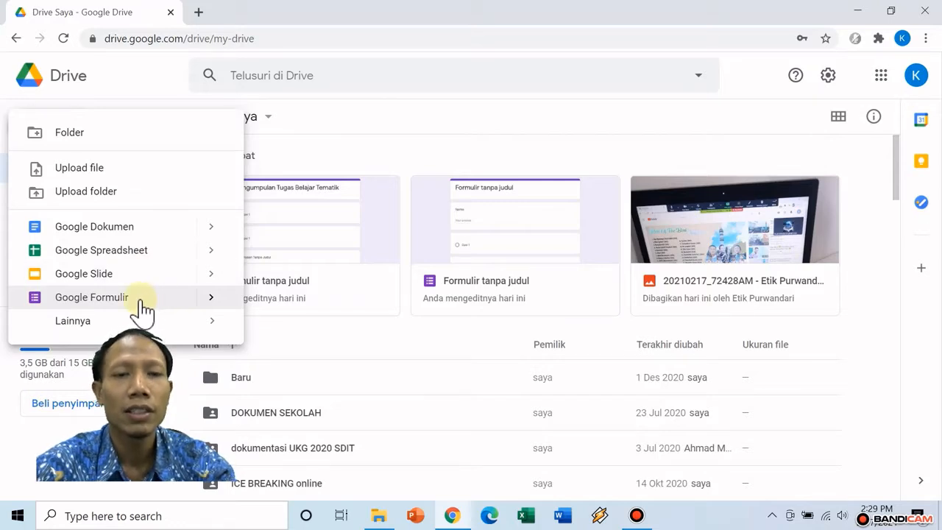
{"action": "left_click", "coordinate": [196, 314]}
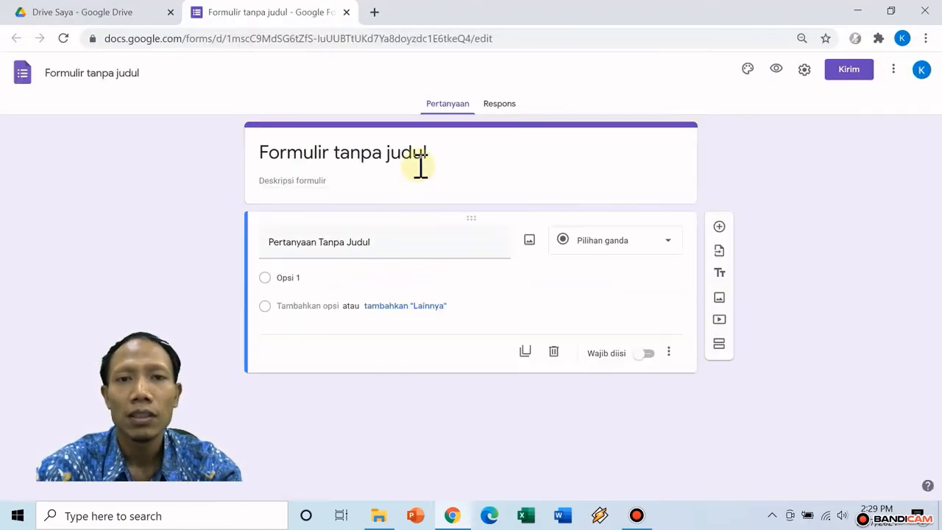
Title the form 'Form Pengumpulan Tugas Tematik' with description 'Kelas 5 SDIT AL USWah Surabaya'
{"action": "left_click", "coordinate": [418, 158]}
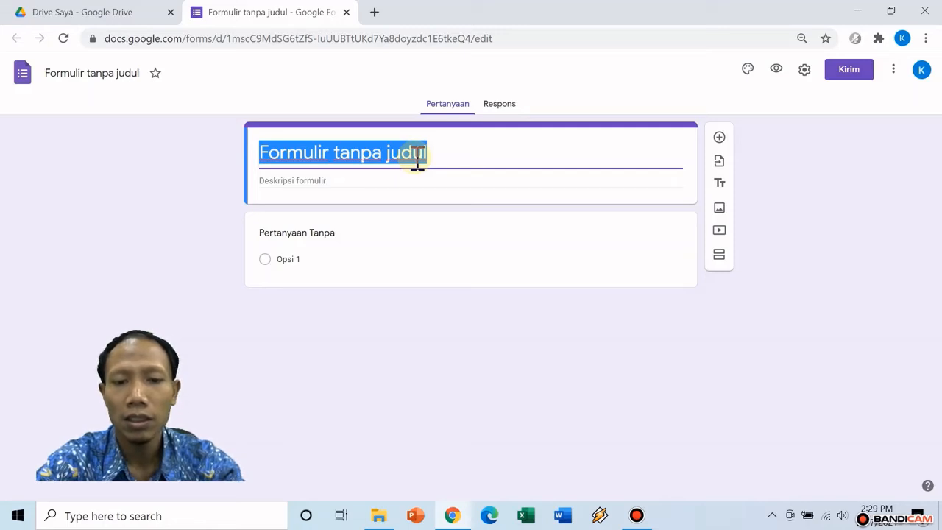
{"action": "type", "text": "Fork"}
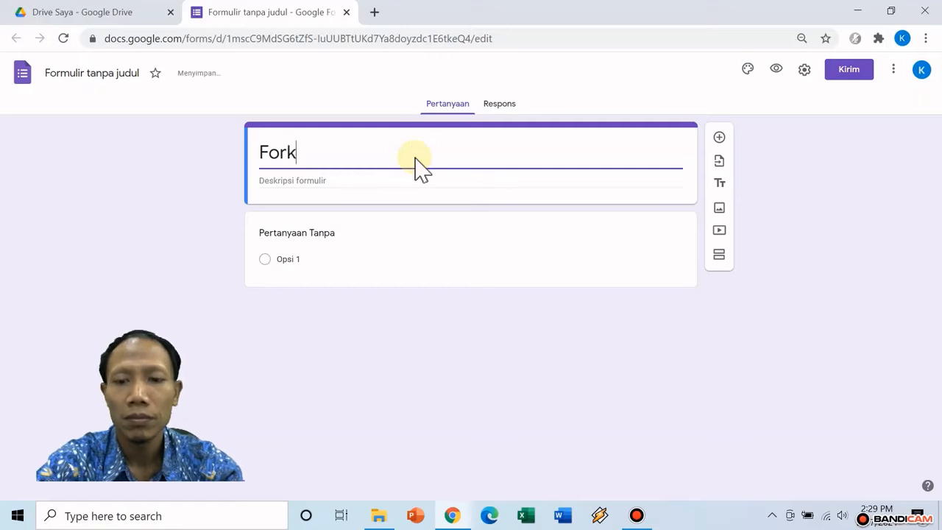
{"action": "key", "text": "BackSpace"}
{"action": "type", "text": "m"}
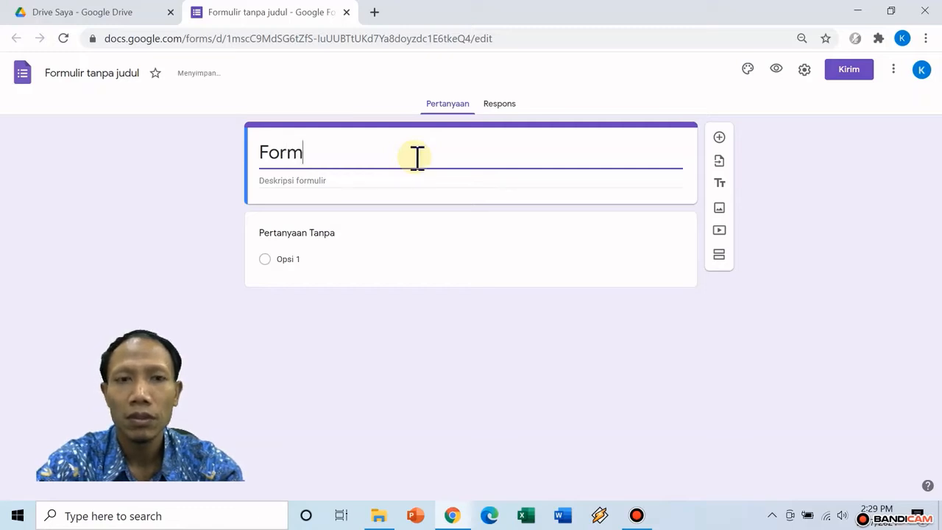
{"action": "type", "text": " Pengump"}
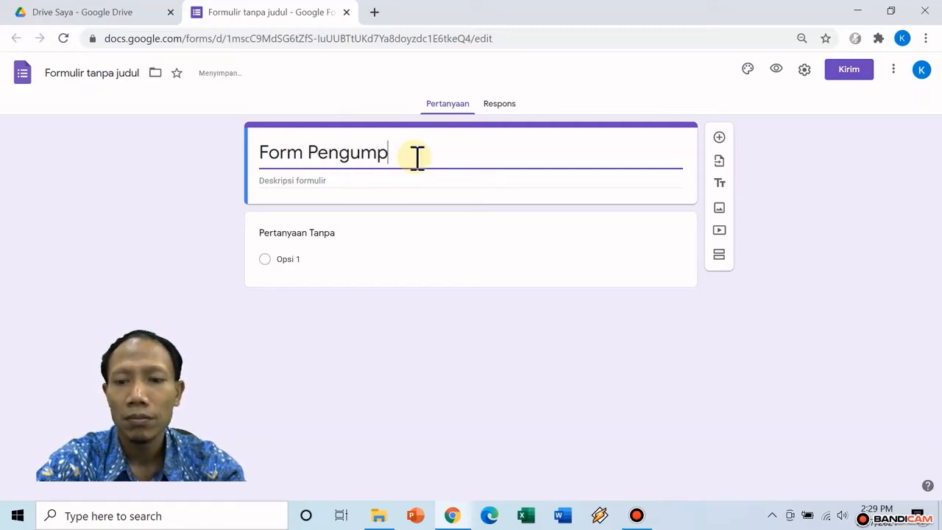
{"action": "type", "text": "ulan"}
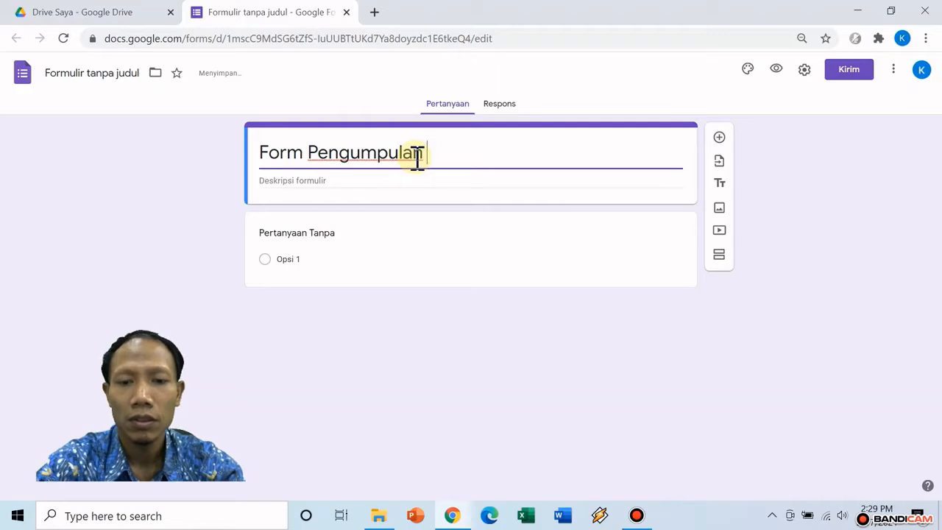
{"action": "type", "text": " Tugas Tematik"}
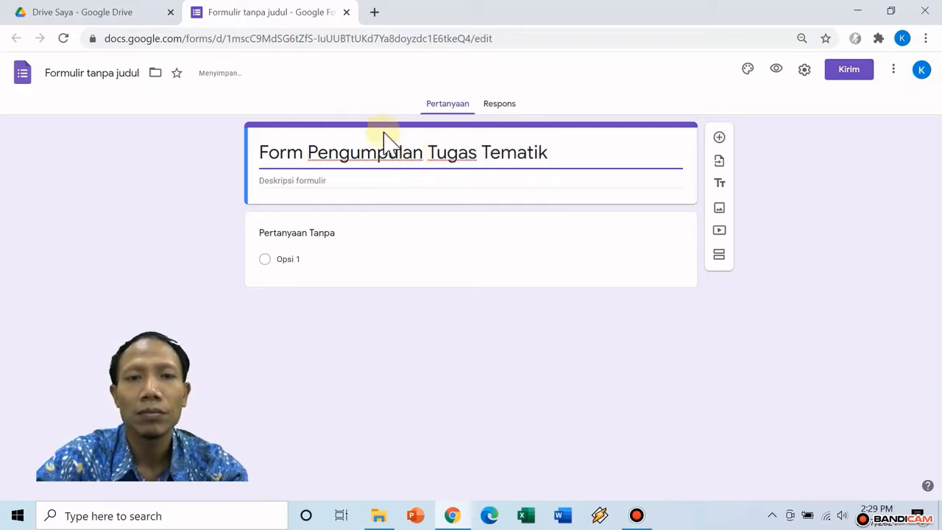
{"action": "left_click", "coordinate": [331, 182]}
{"action": "type", "text": "Kelas 5"}
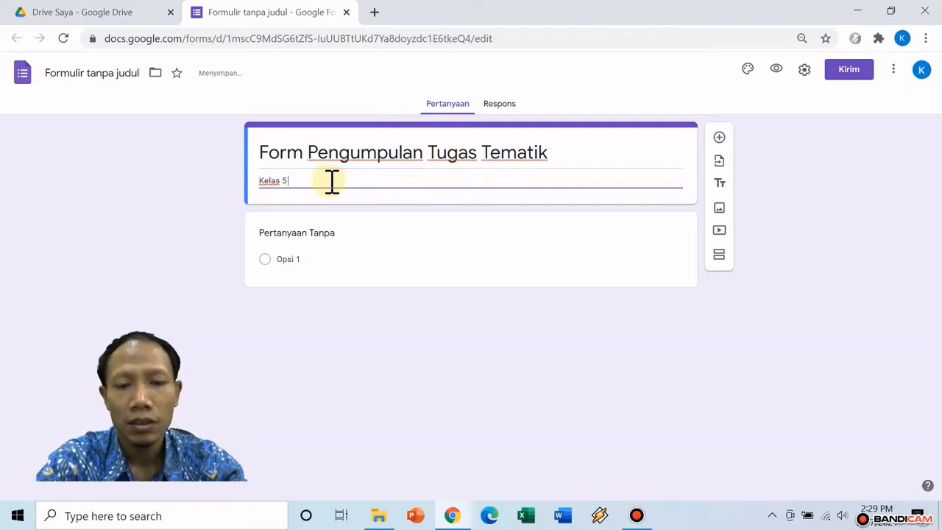
{"action": "type", "text": " SDIT A"}
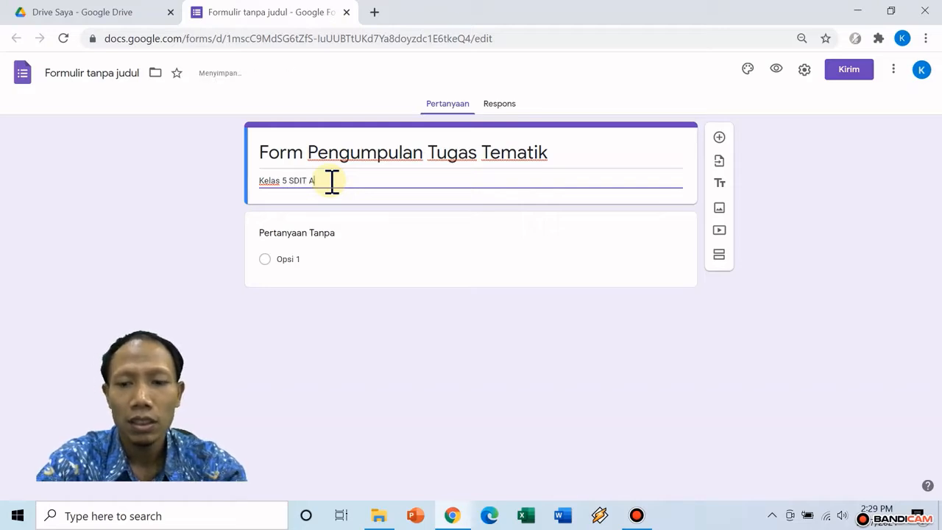
{"action": "type", "text": "L USWa"}
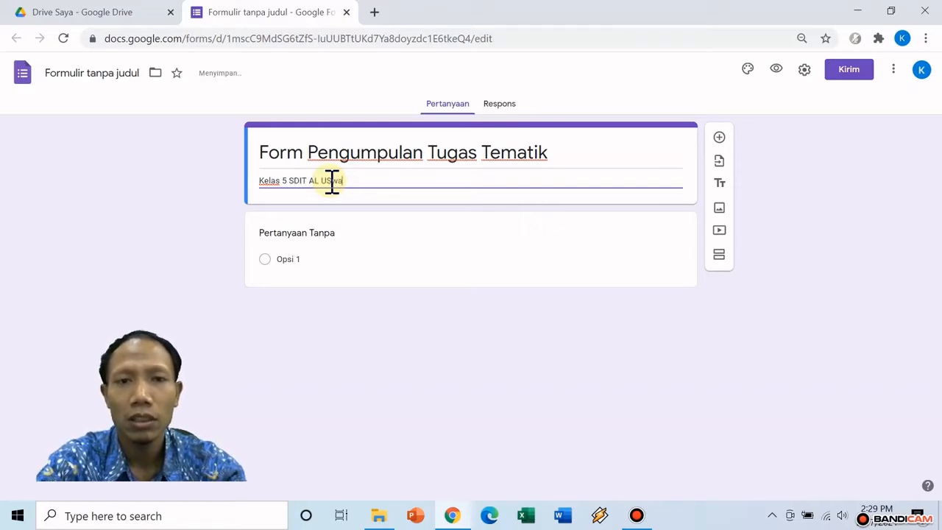
{"action": "type", "text": "h Surabaya"}
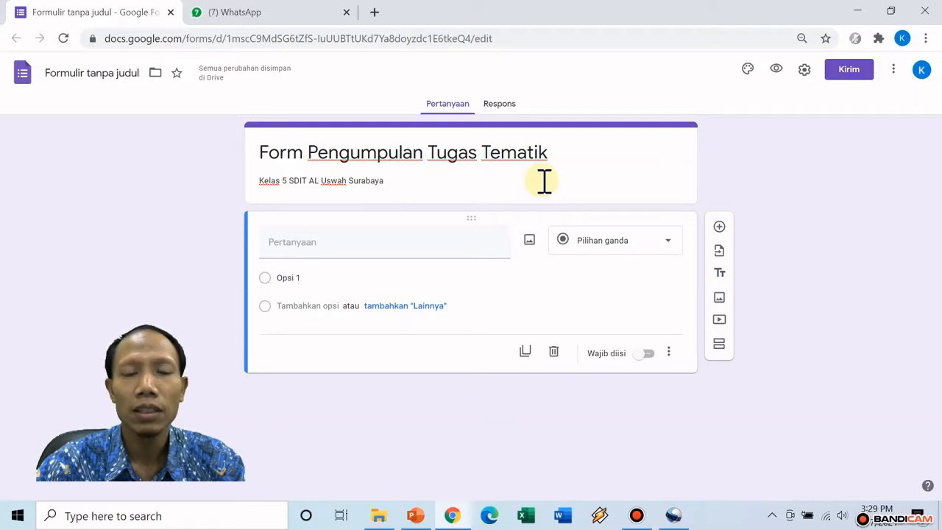
Make the first question 'Nama' a short-answer (Jawaban singkat) question, then add another question
{"action": "left_click", "coordinate": [335, 243]}
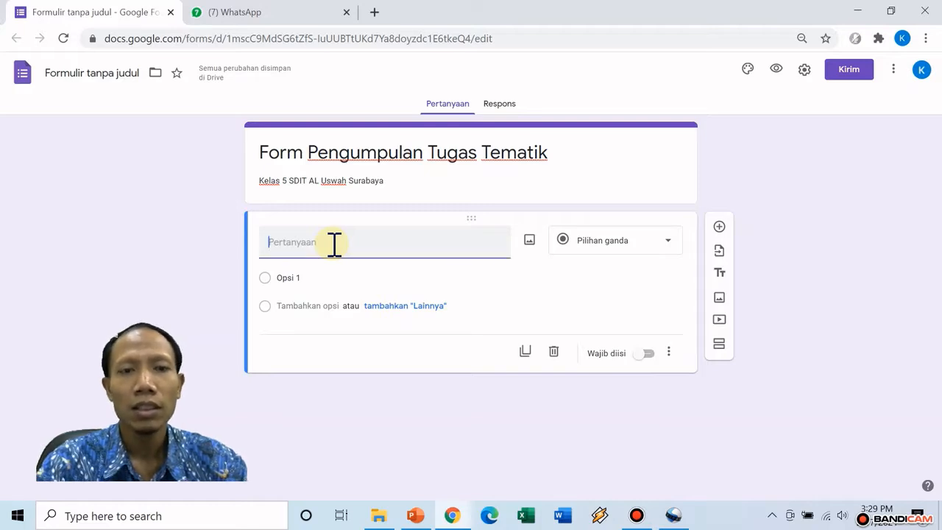
{"action": "type", "text": "N"}
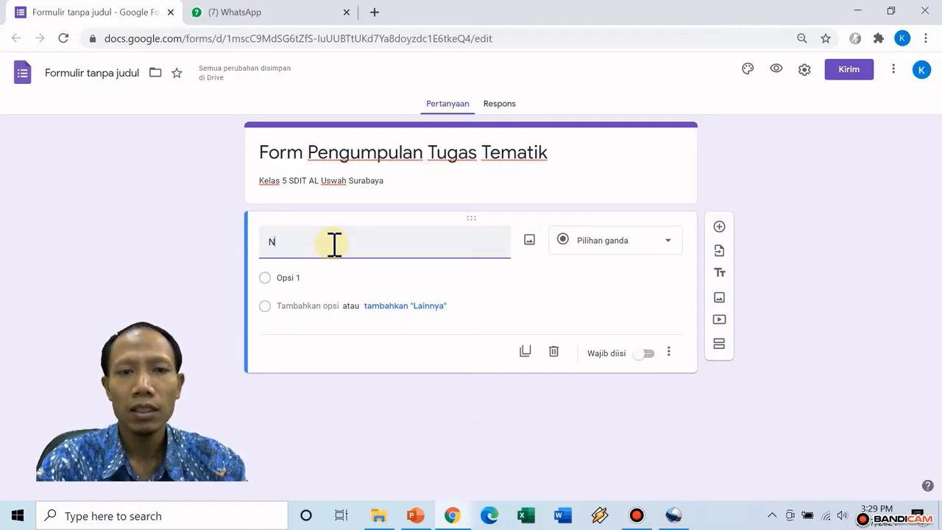
{"action": "type", "text": "ama"}
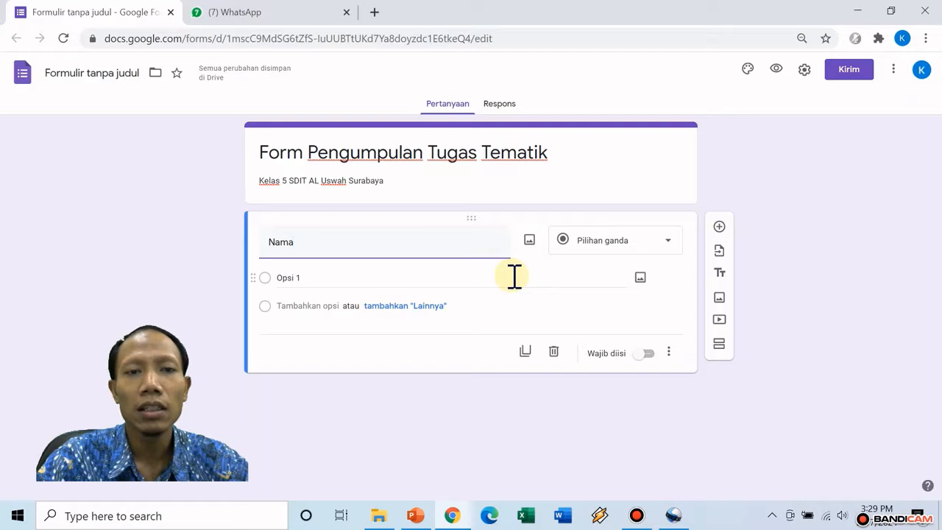
{"action": "left_click", "coordinate": [645, 250]}
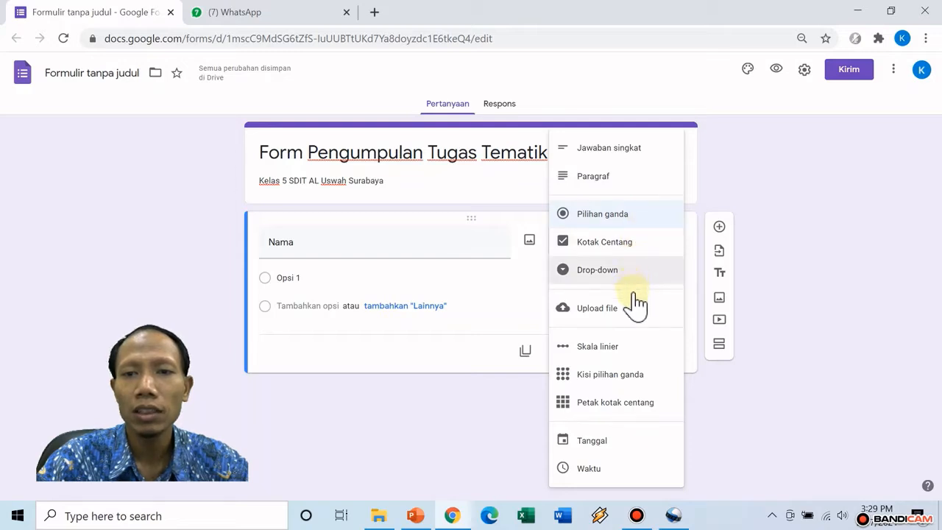
{"action": "left_click", "coordinate": [648, 164]}
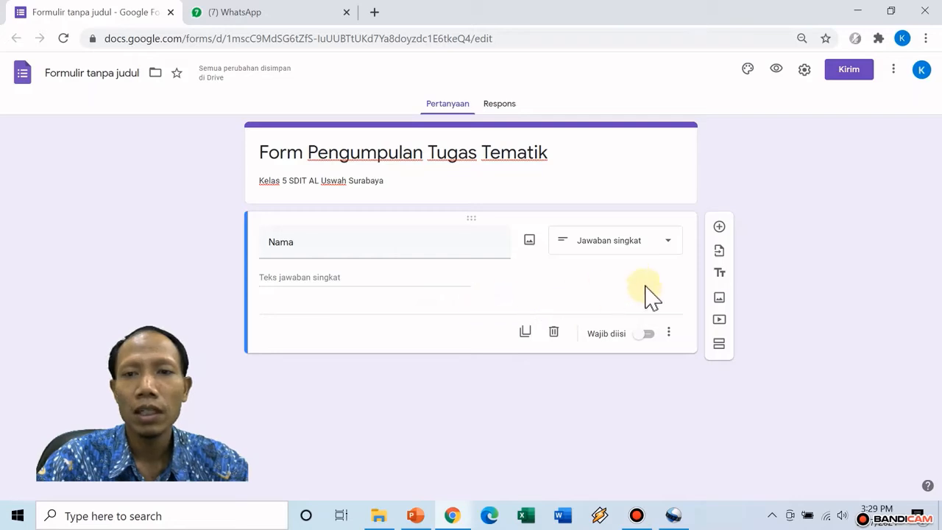
{"action": "left_click", "coordinate": [721, 228]}
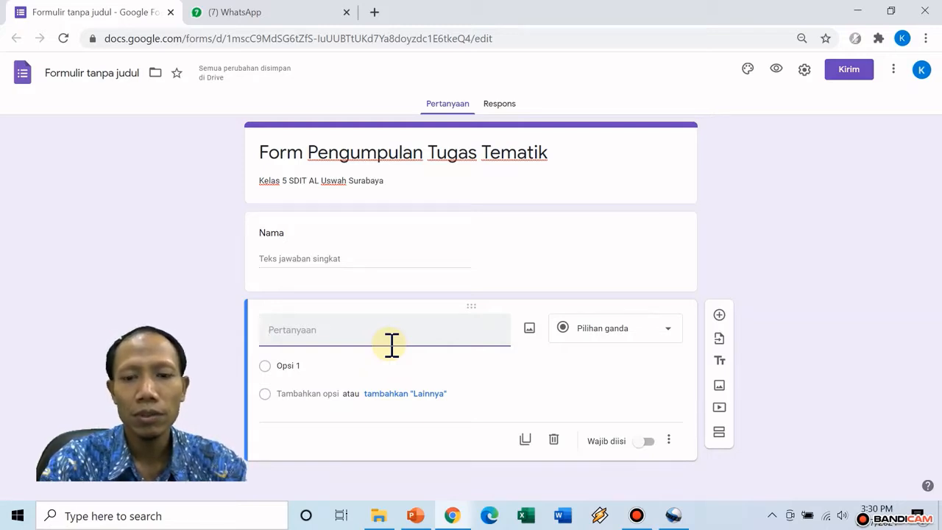
Title the second question 'Kelas' and keep it multiple choice (Pilihan ganda)
{"action": "type", "text": "Kelas"}
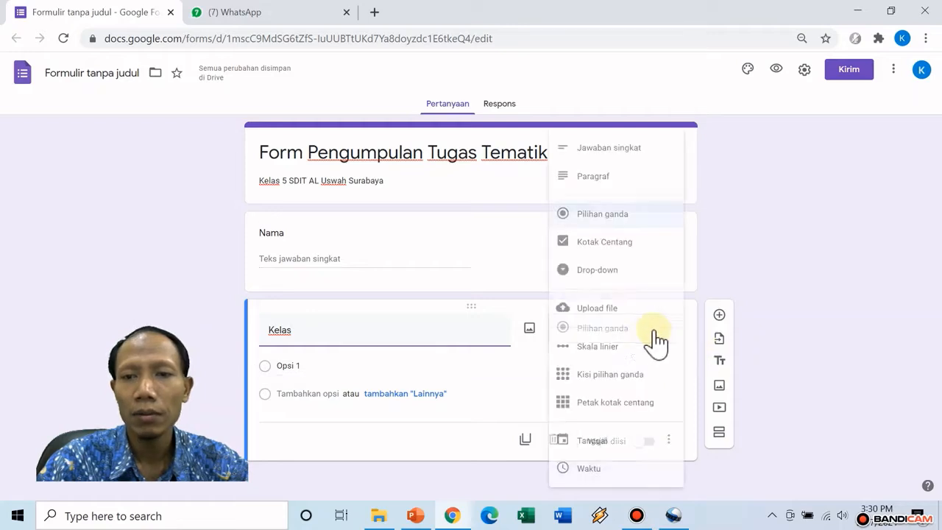
{"action": "left_click", "coordinate": [657, 335]}
{"action": "left_click", "coordinate": [626, 218]}
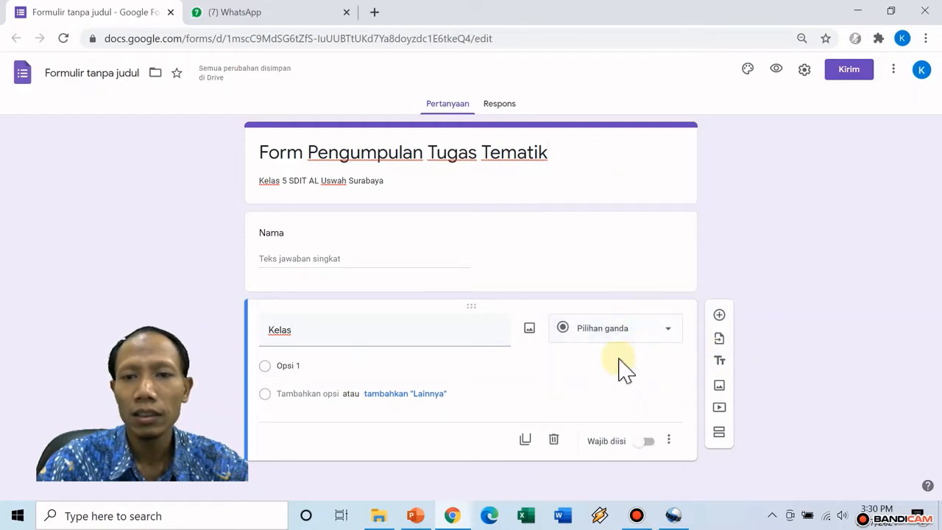
Enter the answer options 5 A, 5 B and 5 C
{"action": "left_click", "coordinate": [301, 365]}
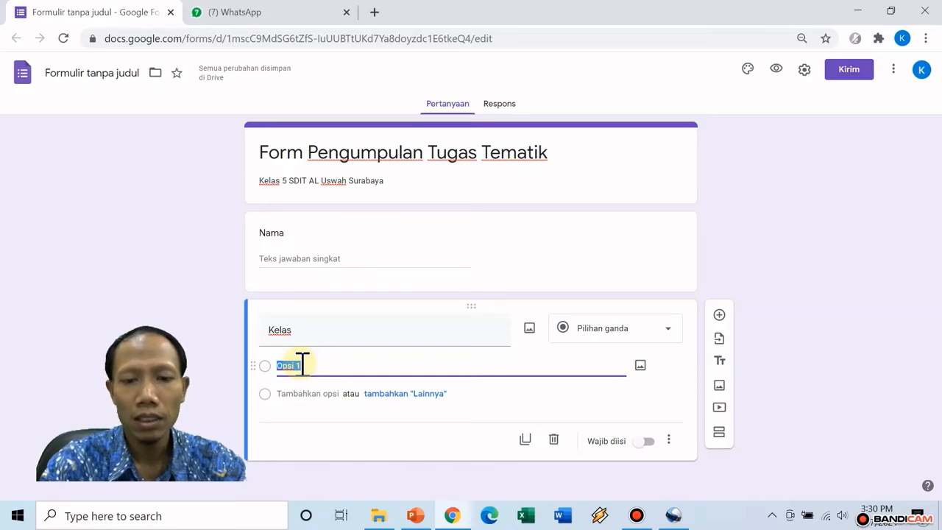
{"action": "type", "text": "5"}
{"action": "key", "text": "BackSpace"}
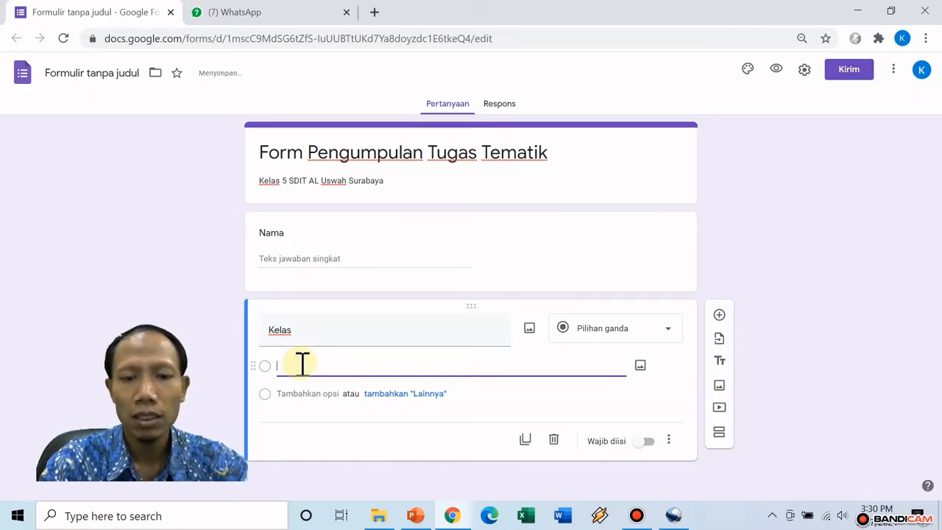
{"action": "type", "text": "5 A"}
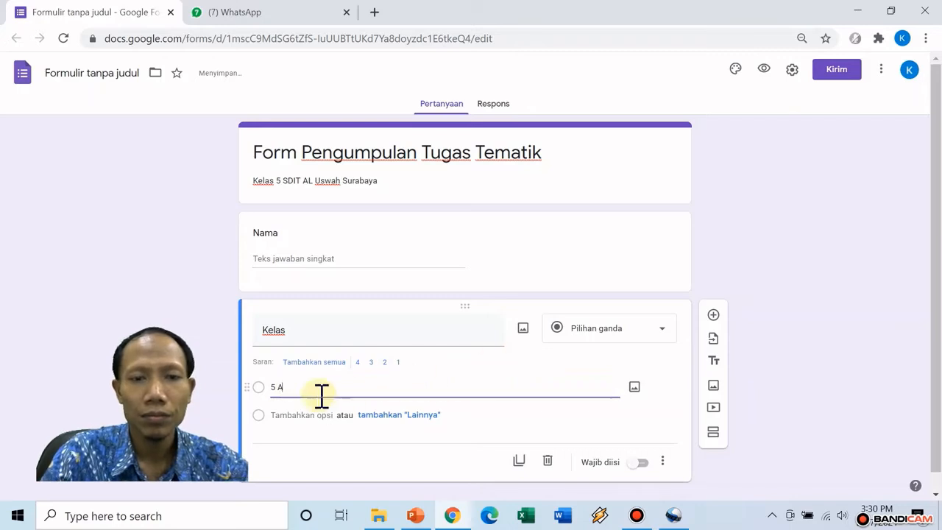
{"action": "left_click", "coordinate": [313, 414]}
{"action": "type", "text": "5"}
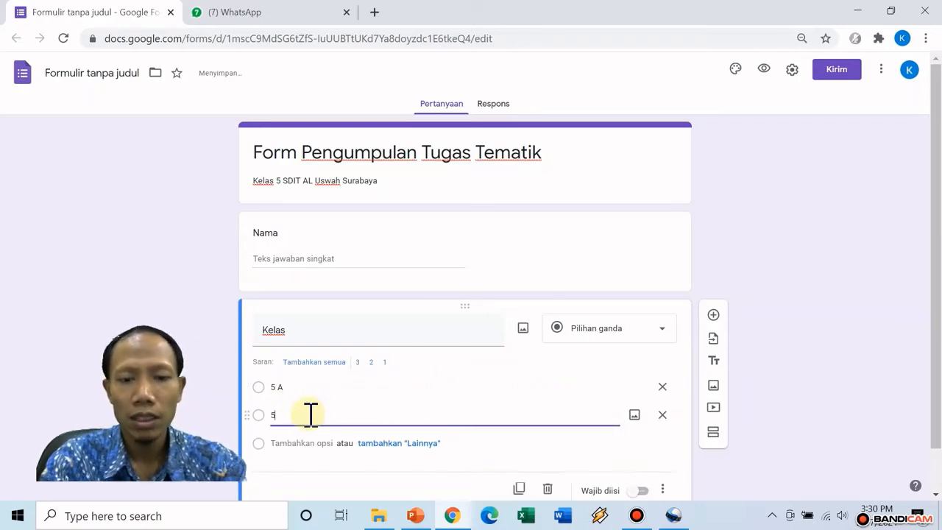
{"action": "type", "text": " B"}
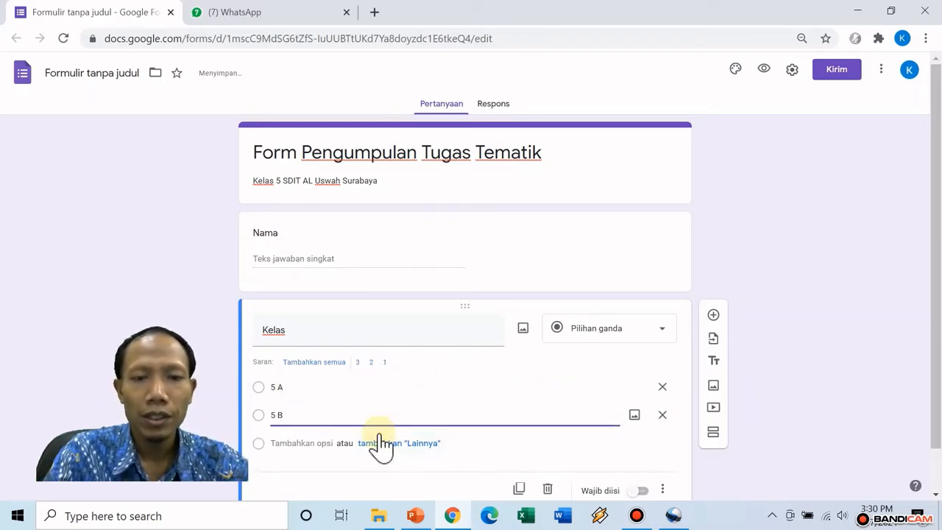
{"action": "left_click", "coordinate": [311, 442]}
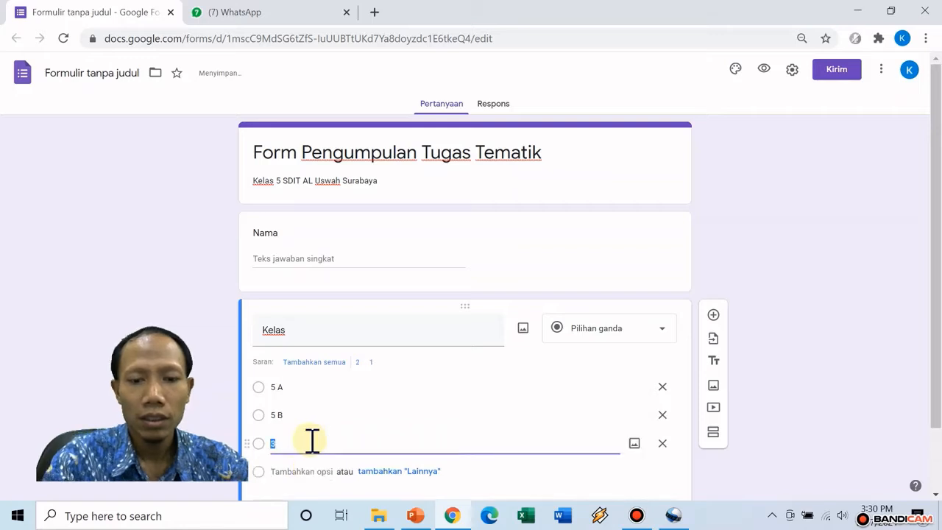
{"action": "type", "text": "5 C"}
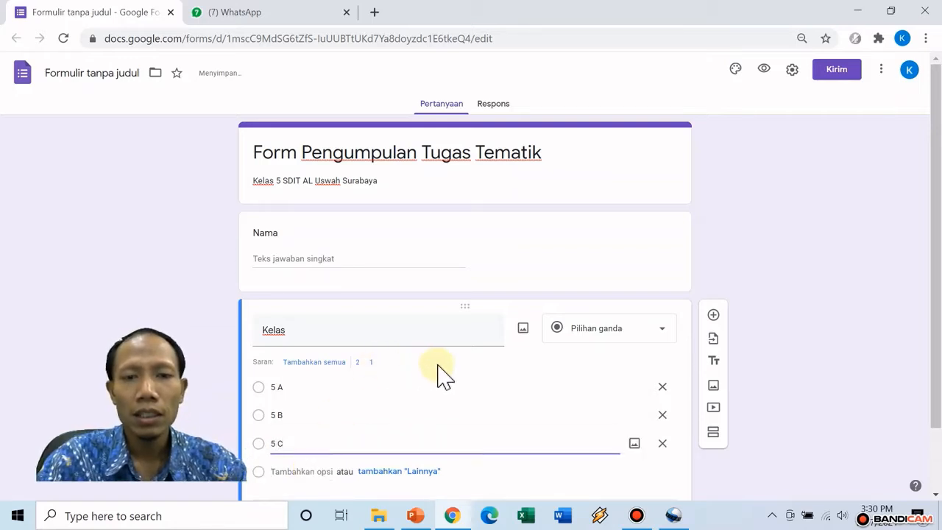
{"action": "scroll", "coordinate": [439, 374], "scroll_direction": "down", "scroll_amount": 1}
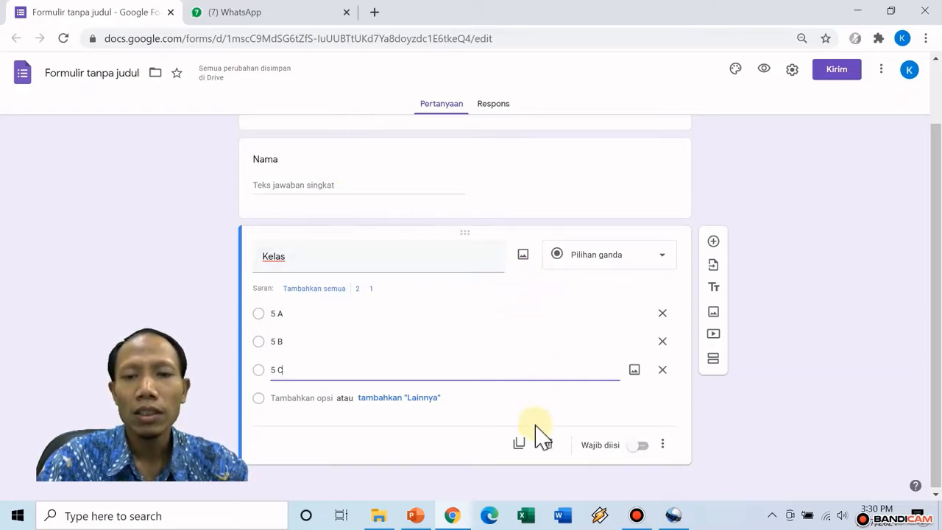
Add a third question titled 'Mulai mengerjakan tugas' below Kelas
{"action": "left_click", "coordinate": [719, 242]}
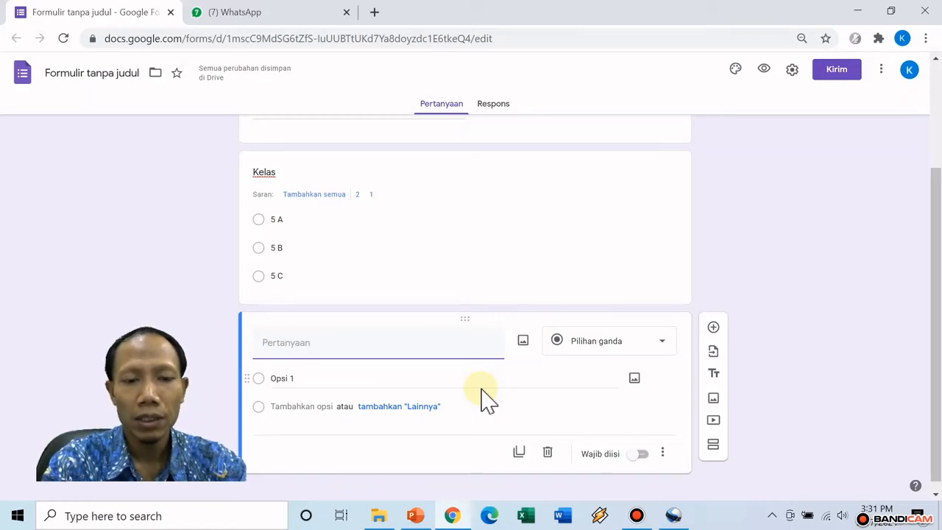
{"action": "type", "text": "MI"}
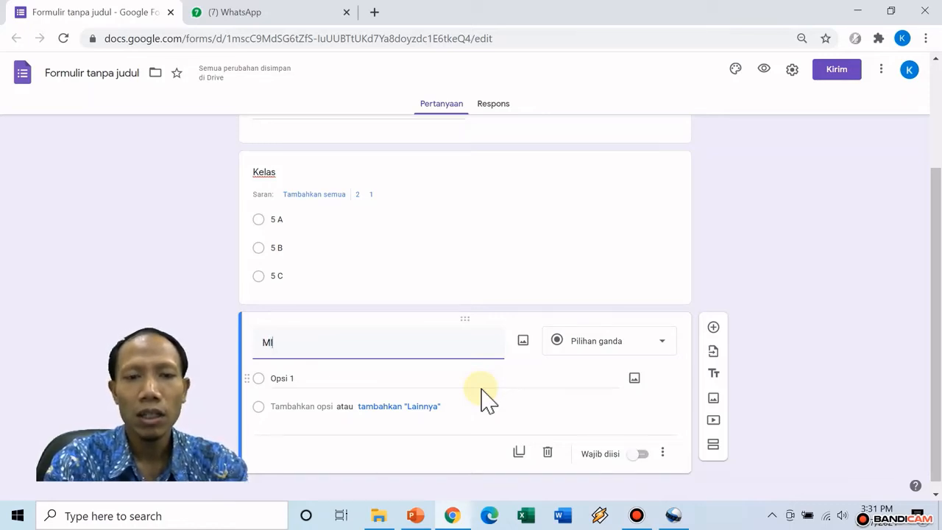
{"action": "type", "text": "ulai meng"}
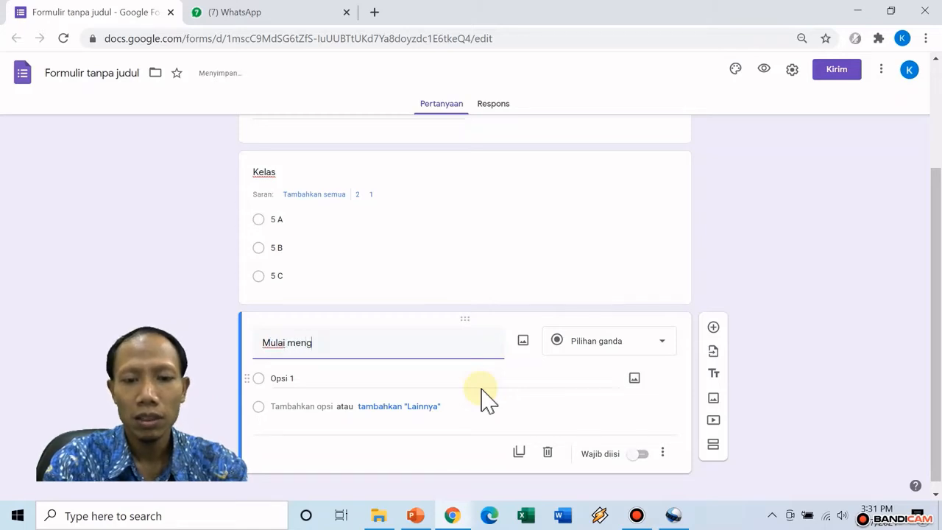
{"action": "type", "text": "erjakan t"}
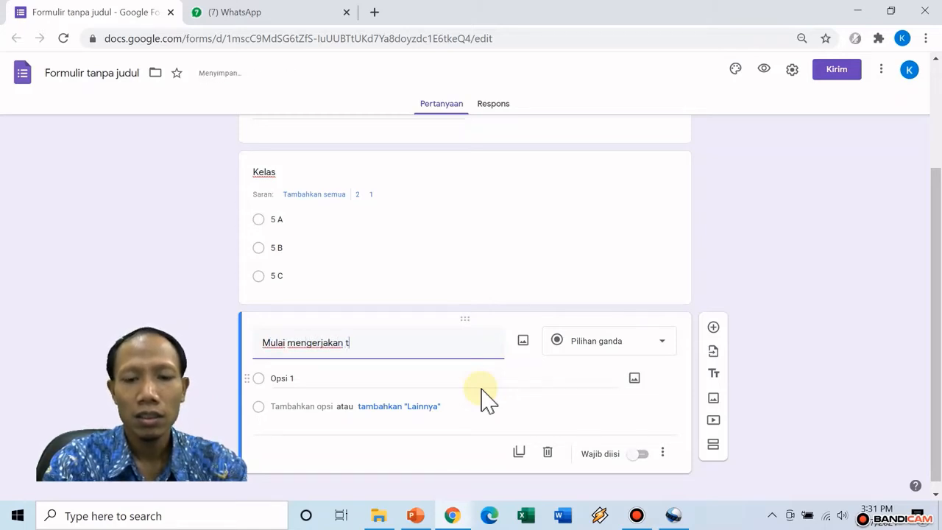
{"action": "type", "text": "ugas"}
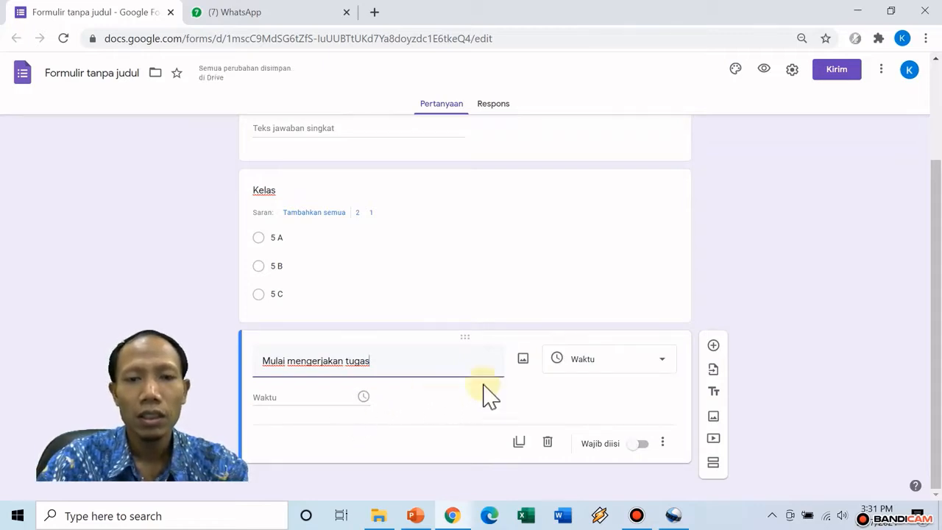
Make it a Tanggal date question including the year, and enable its description field
{"action": "left_click", "coordinate": [599, 362]}
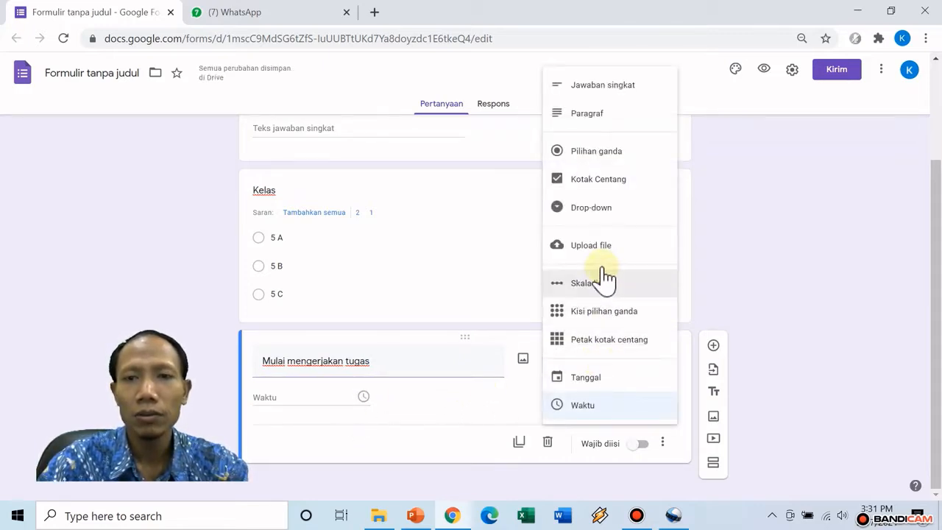
{"action": "left_click", "coordinate": [620, 384]}
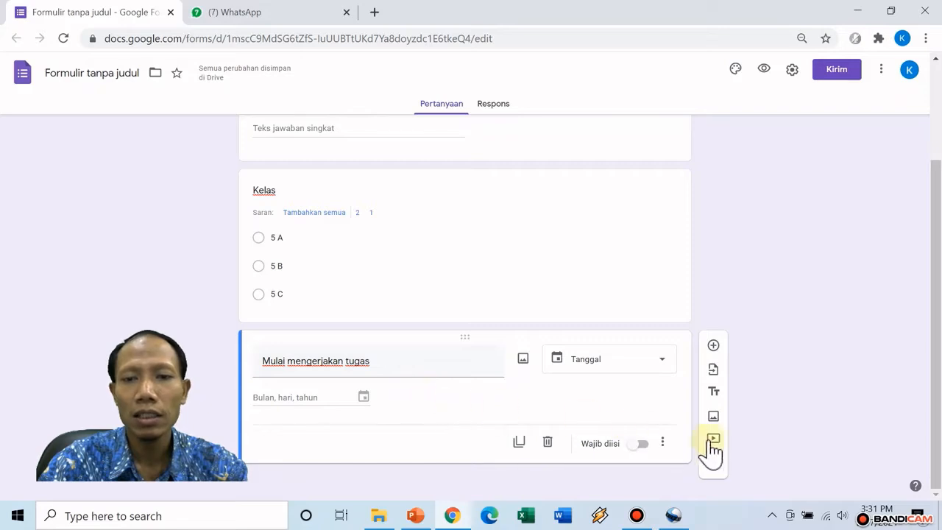
{"action": "left_click", "coordinate": [663, 443]}
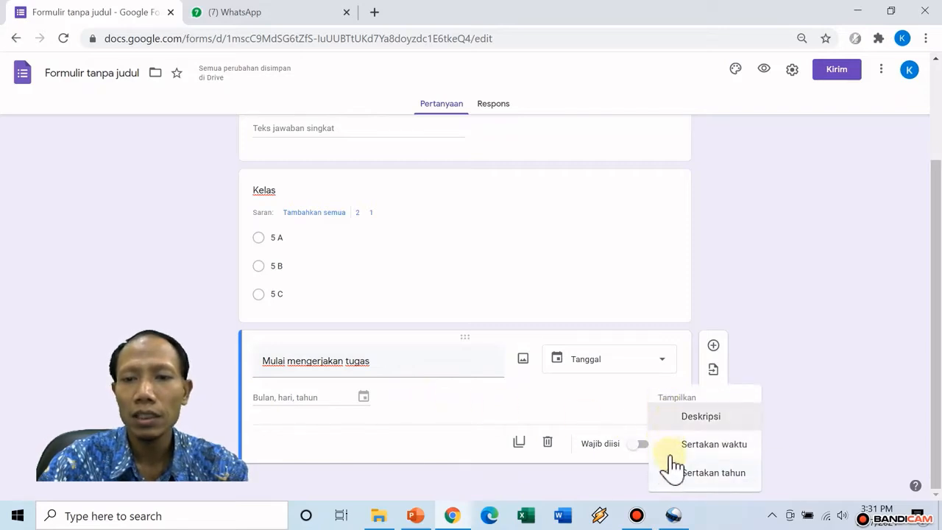
{"action": "left_click", "coordinate": [572, 410]}
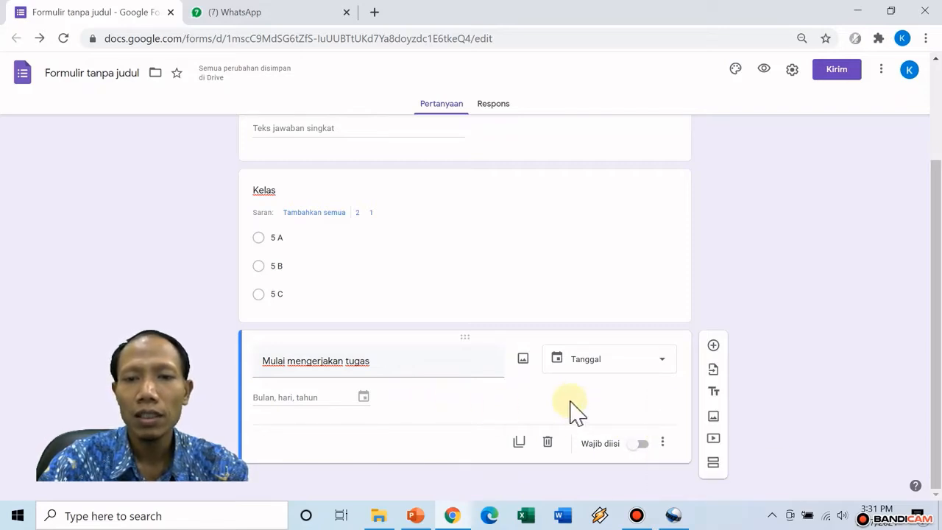
{"action": "left_click", "coordinate": [666, 444]}
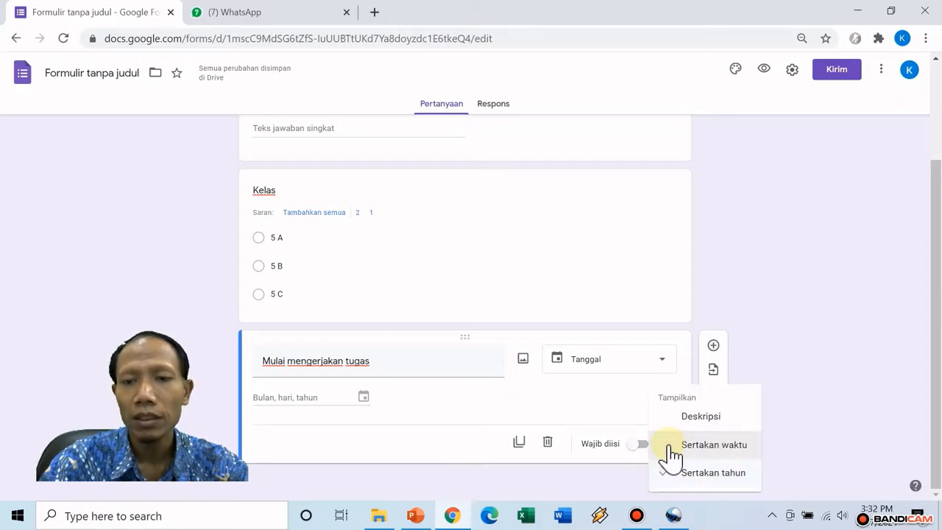
{"action": "left_click", "coordinate": [732, 426]}
Write the description 'isi dengan tanggal kalian memulai mengerjakan tugas tersebut' and review the form
{"action": "type", "text": "T"}
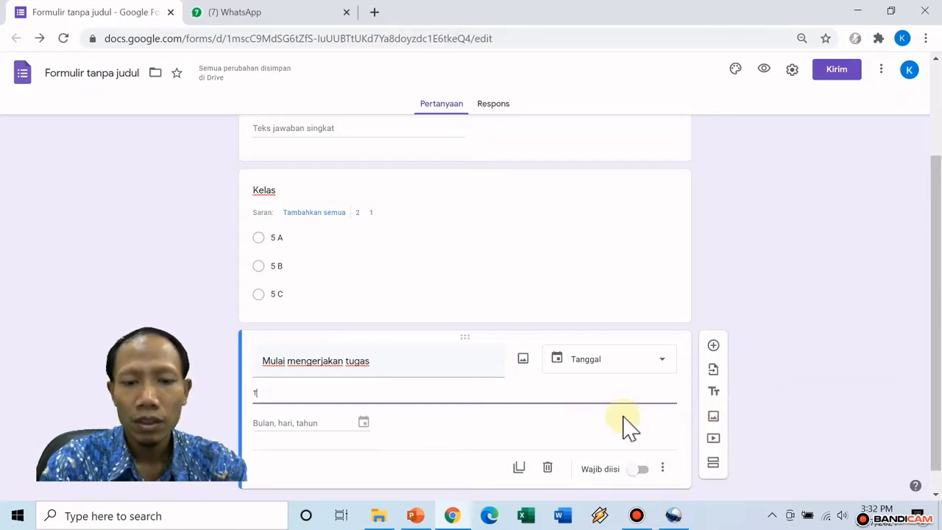
{"action": "type", "text": "ul"}
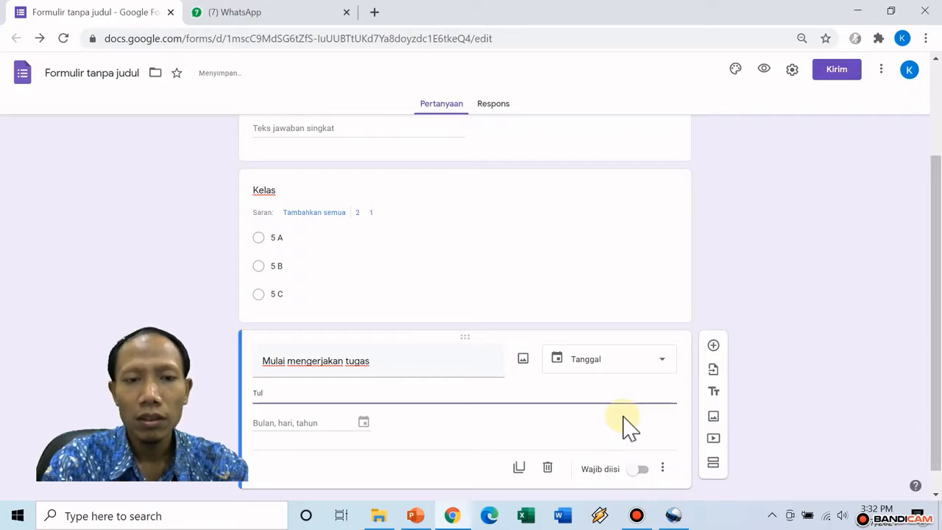
{"action": "type", "text": "isk"}
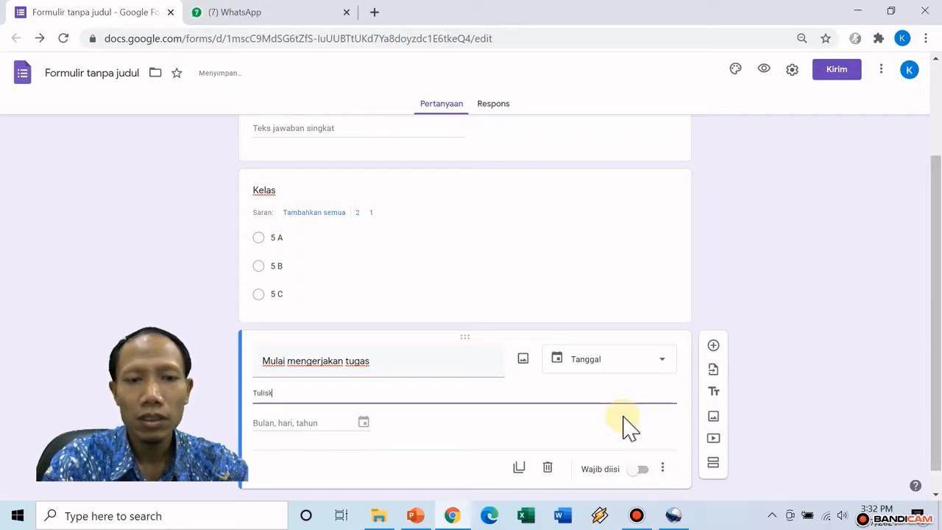
{"action": "type", "text": "an tangg"}
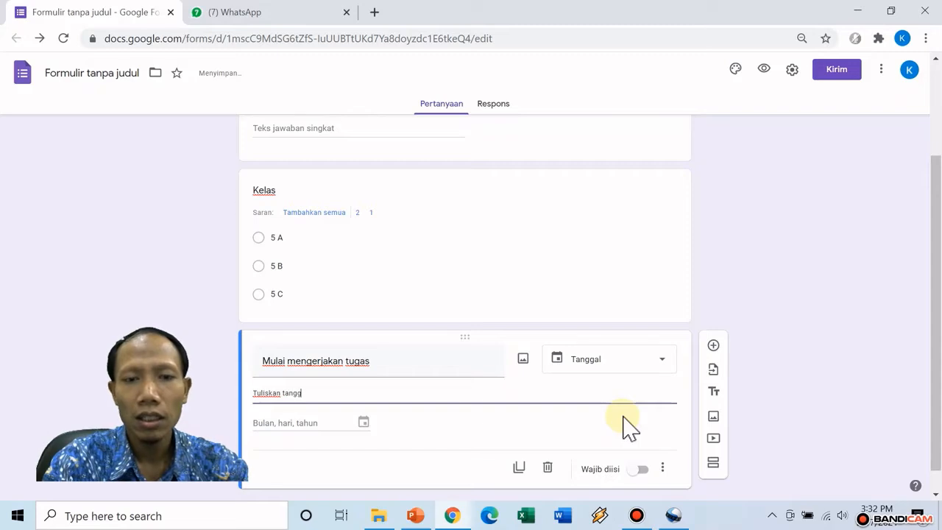
{"action": "key", "text": "BackSpace"}
{"action": "key", "text": "BackSpace"}
{"action": "key", "text": "BackSpace"}
{"action": "key", "text": "BackSpace"}
{"action": "key", "text": "BackSpace"}
{"action": "key", "text": "BackSpace"}
{"action": "key", "text": "BackSpace"}
{"action": "key", "text": "BackSpace"}
{"action": "key", "text": "BackSpace"}
{"action": "key", "text": "BackSpace"}
{"action": "key", "text": "BackSpace"}
{"action": "key", "text": "BackSpace"}
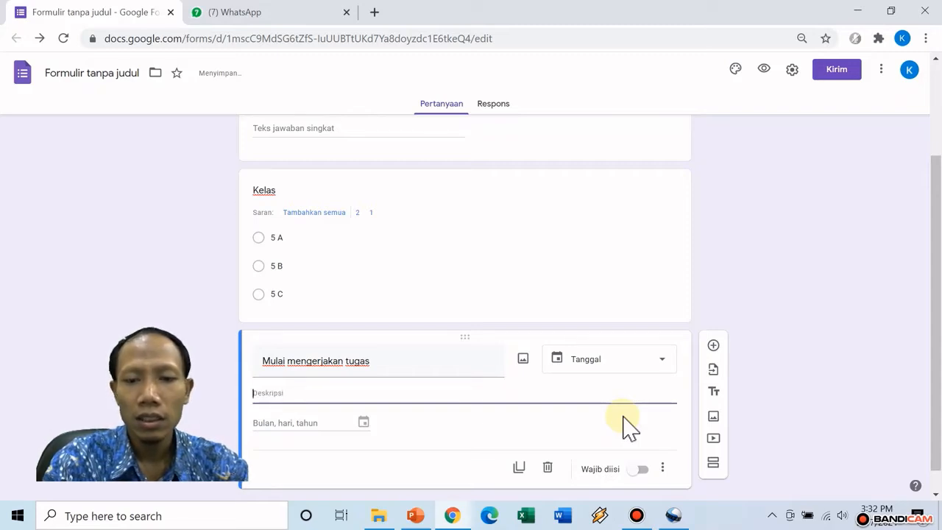
{"action": "type", "text": "isi dengan t"}
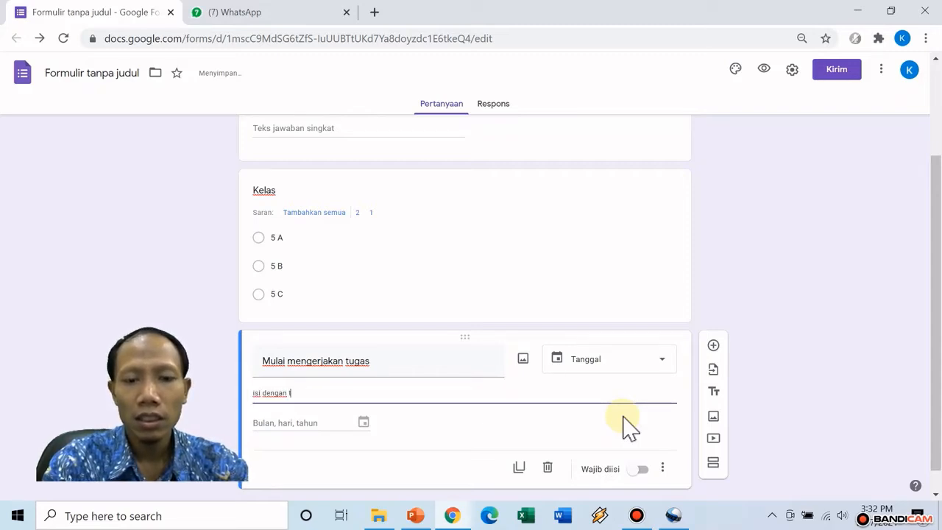
{"action": "type", "text": "anggal"}
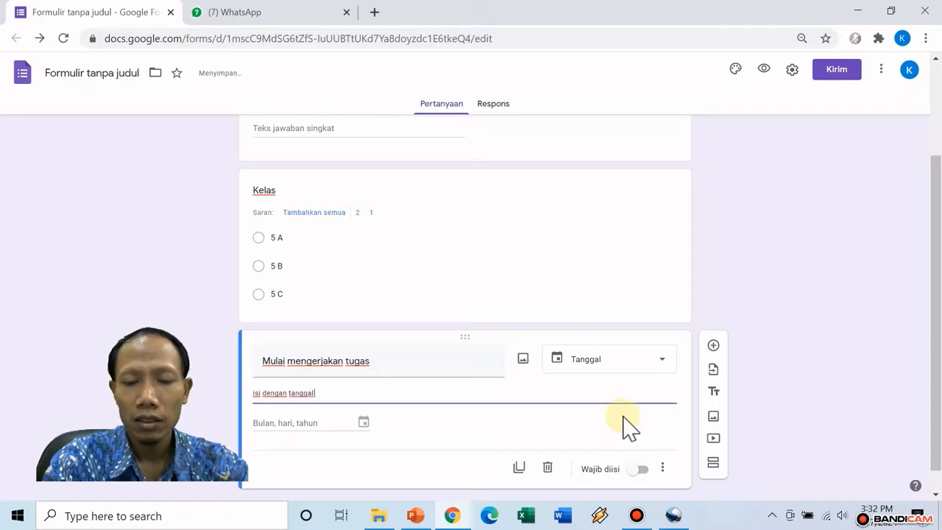
{"action": "type", "text": " kalian memul"}
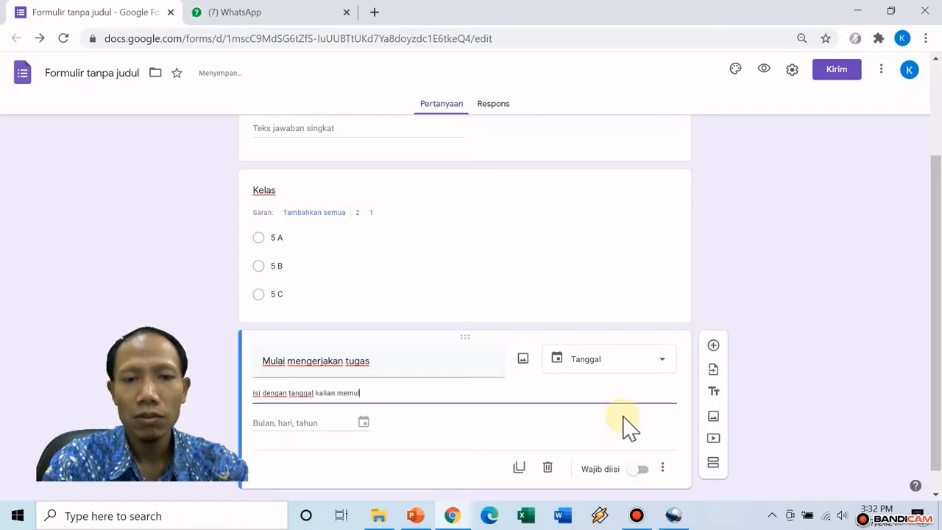
{"action": "type", "text": "ai pek"}
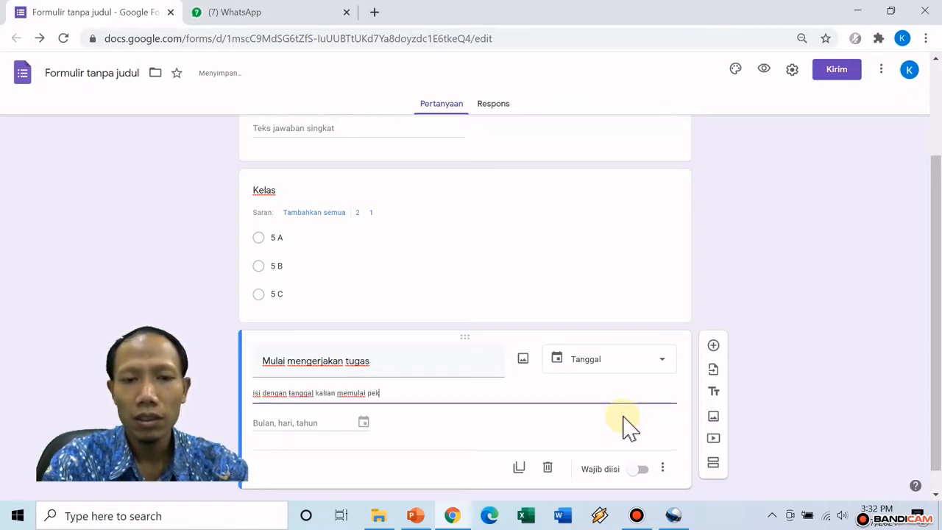
{"action": "key", "text": "BackSpace"}
{"action": "key", "text": "BackSpace"}
{"action": "key", "text": "BackSpace"}
{"action": "type", "text": "menge"}
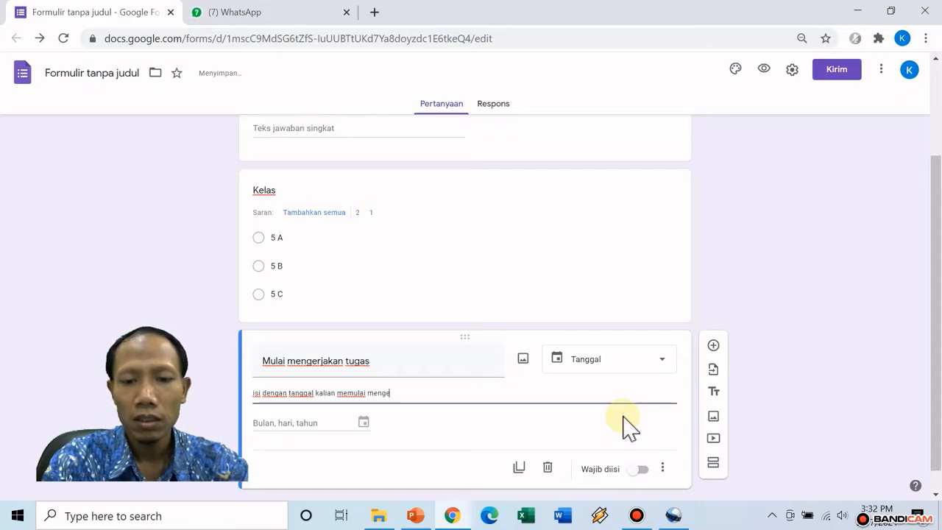
{"action": "type", "text": "rjakan t"}
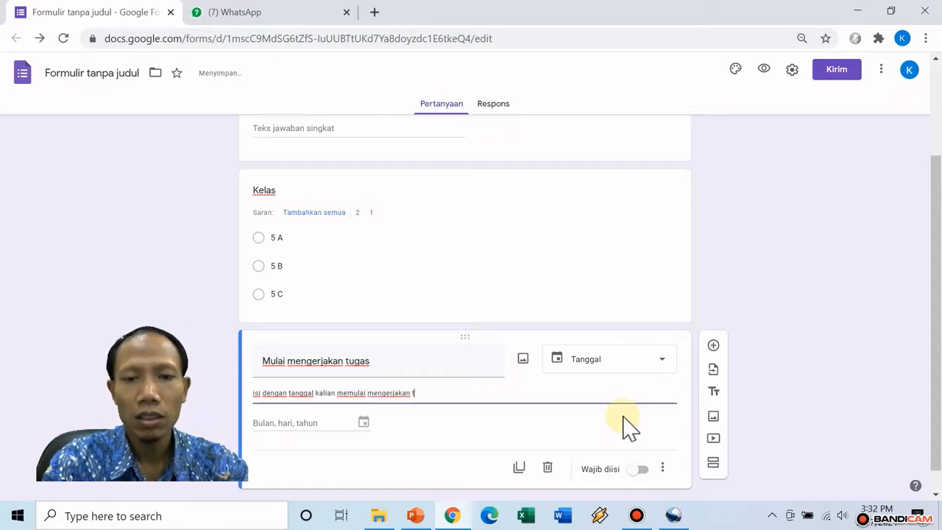
{"action": "type", "text": "ugas tersbut"}
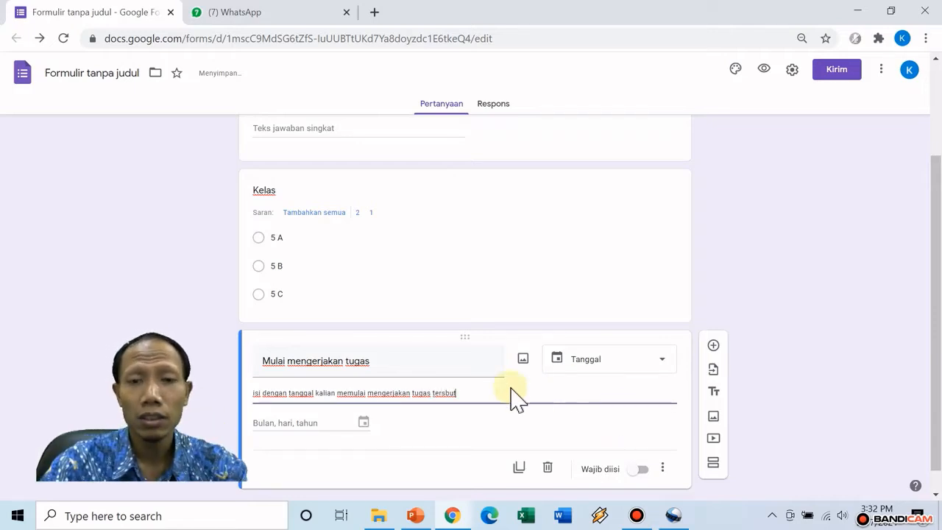
{"action": "scroll", "coordinate": [449, 352], "scroll_direction": "down", "scroll_amount": 1}
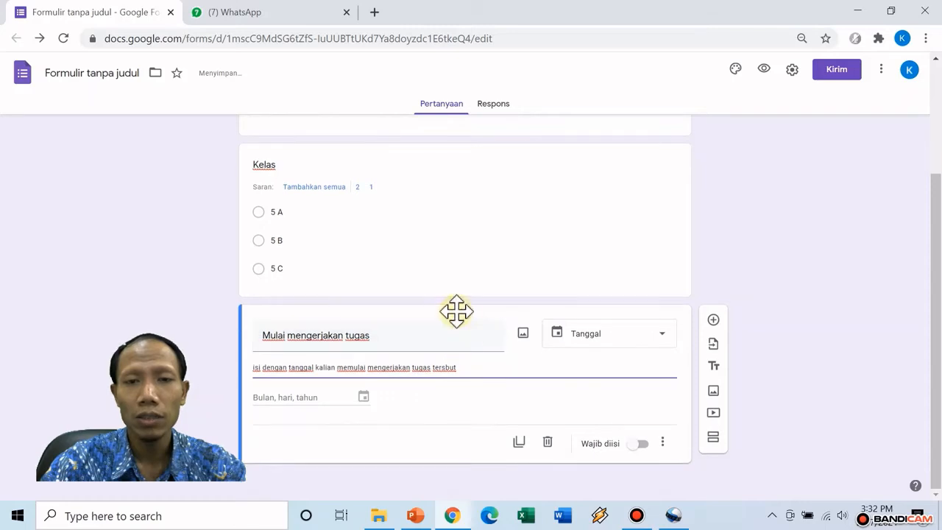
{"action": "scroll", "coordinate": [446, 266], "scroll_direction": "up", "scroll_amount": 2}
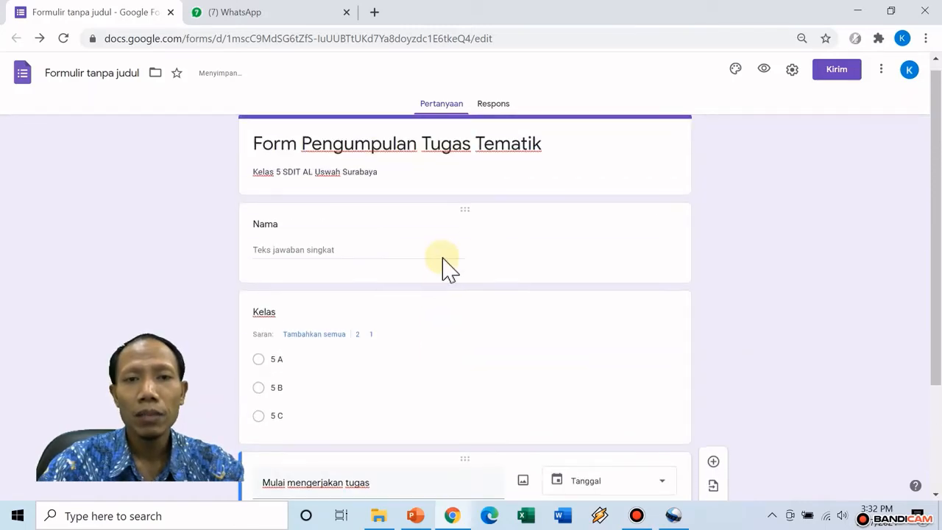
{"action": "scroll", "coordinate": [446, 270], "scroll_direction": "down", "scroll_amount": 2}
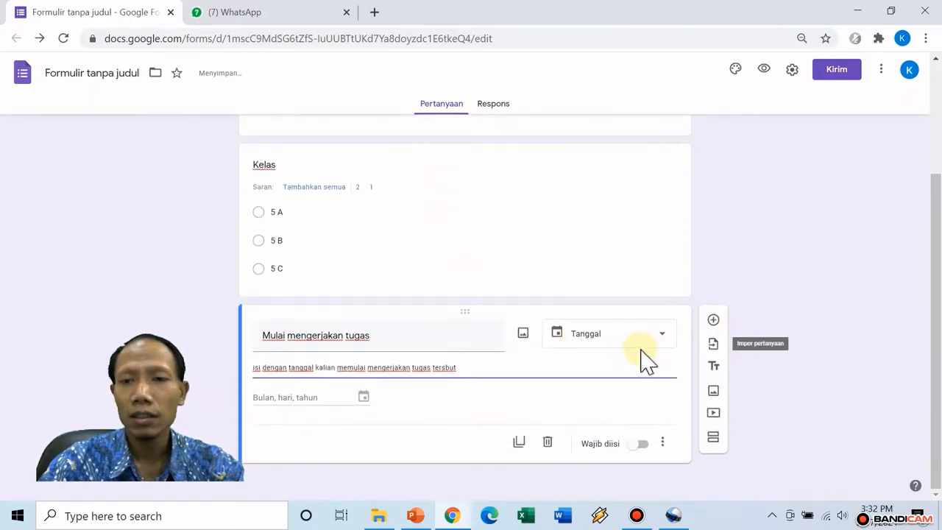
Add a fourth question after the date question titled 'Unggah tugas kalian dalam bentuk foto atau video'
{"action": "left_click", "coordinate": [714, 320]}
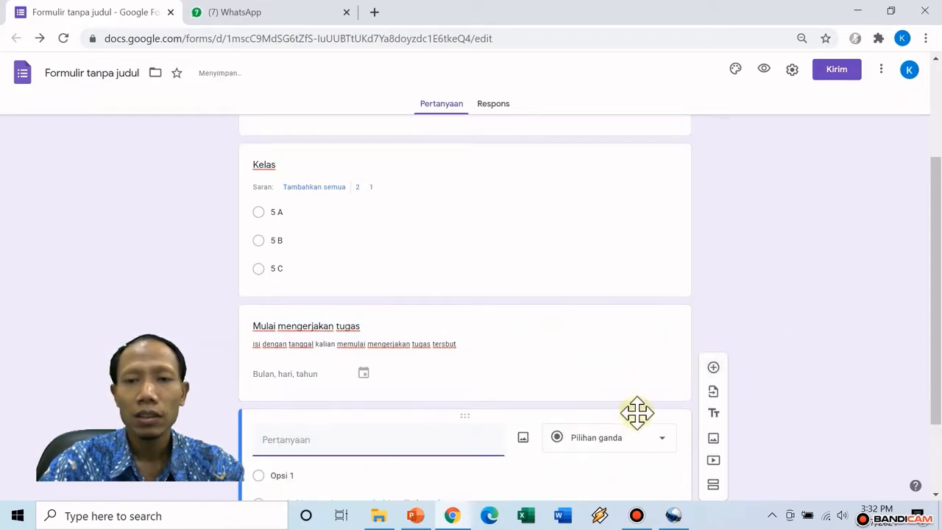
{"action": "scroll", "coordinate": [685, 445], "scroll_direction": "down", "scroll_amount": 1}
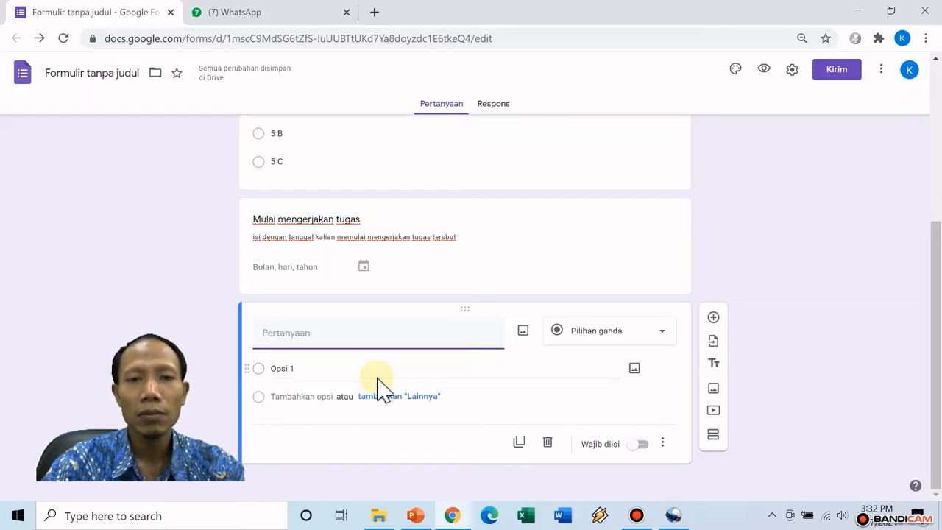
{"action": "type", "text": "Unggah"}
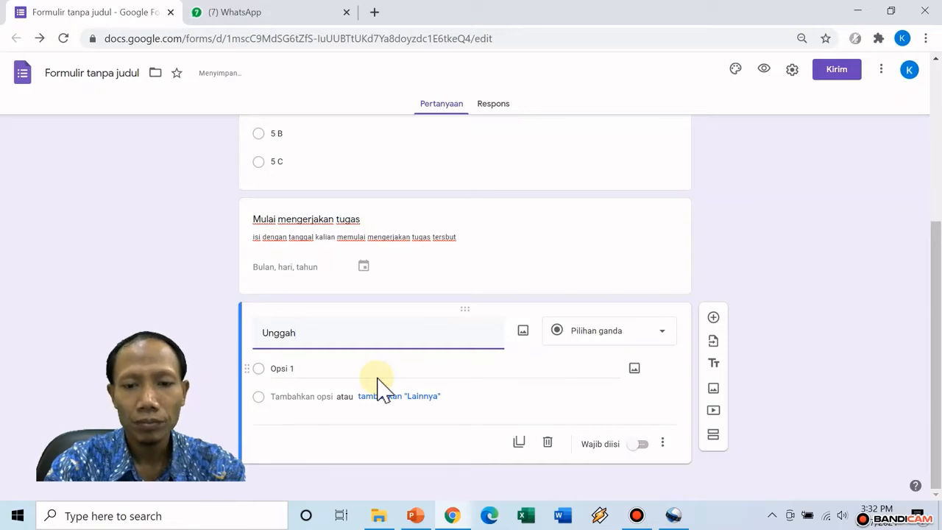
{"action": "type", "text": " tugas"}
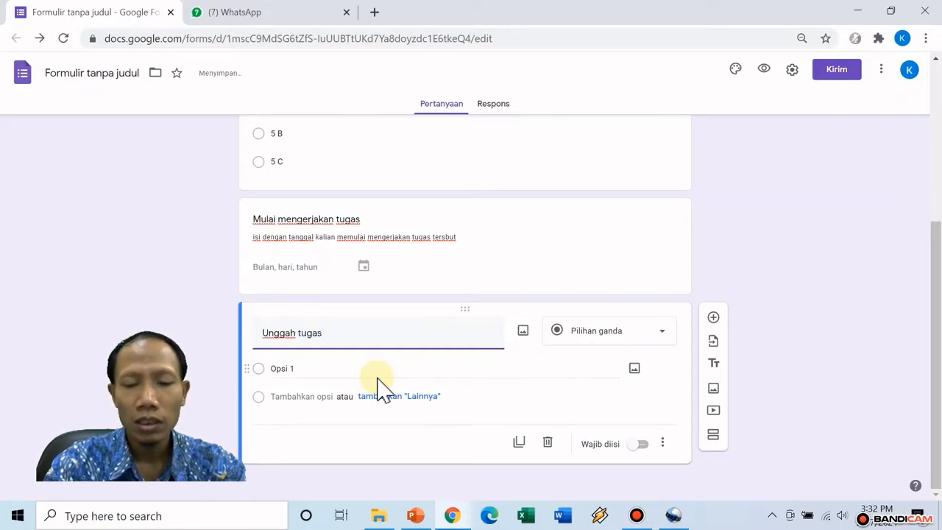
{"action": "type", "text": " kalian"}
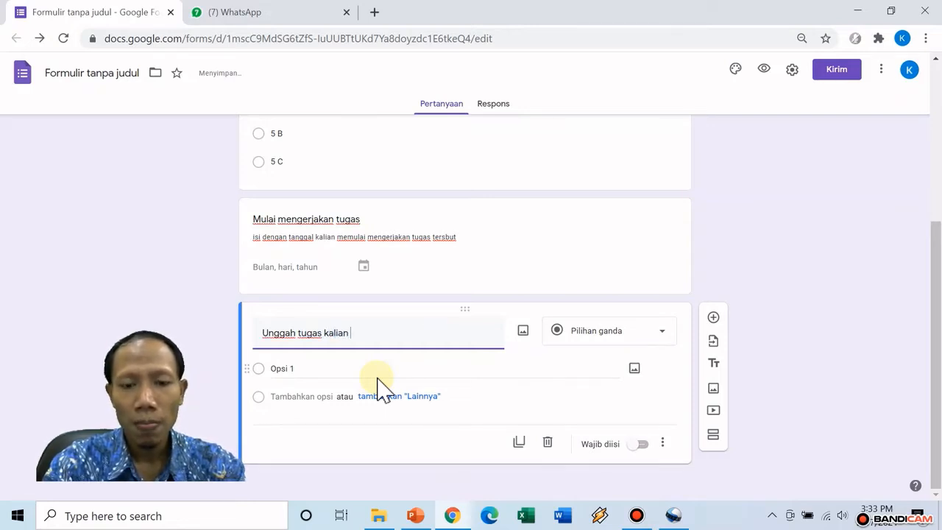
{"action": "type", "text": " dalam bentuk"}
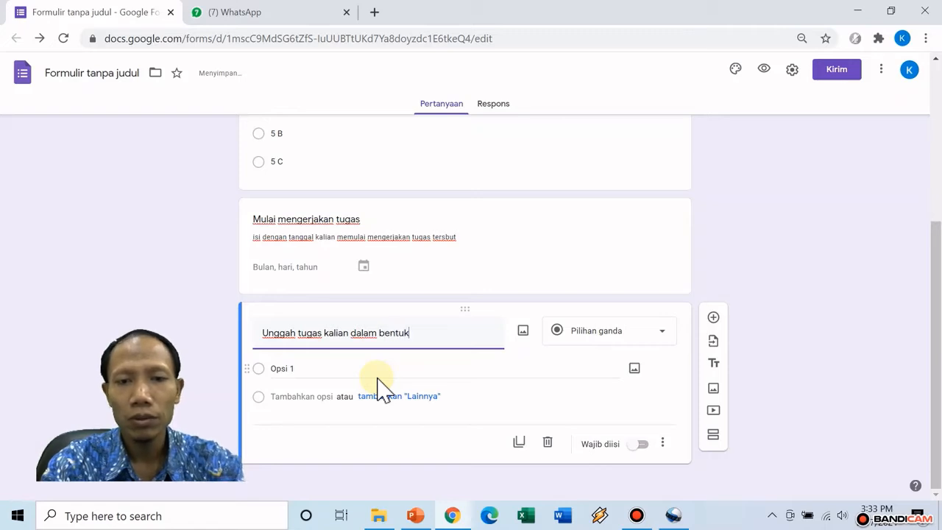
{"action": "type", "text": " foto/"}
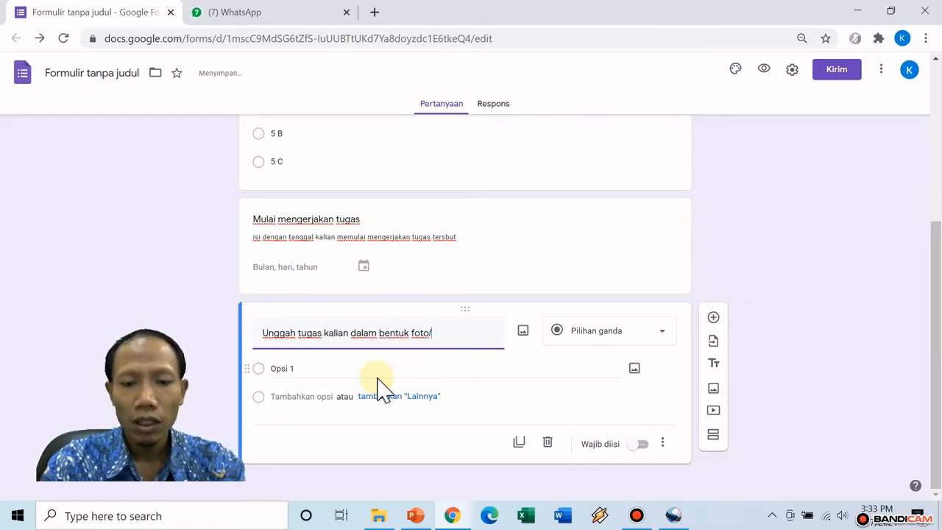
{"action": "key", "text": "BackSpace"}
{"action": "type", "text": "o at"}
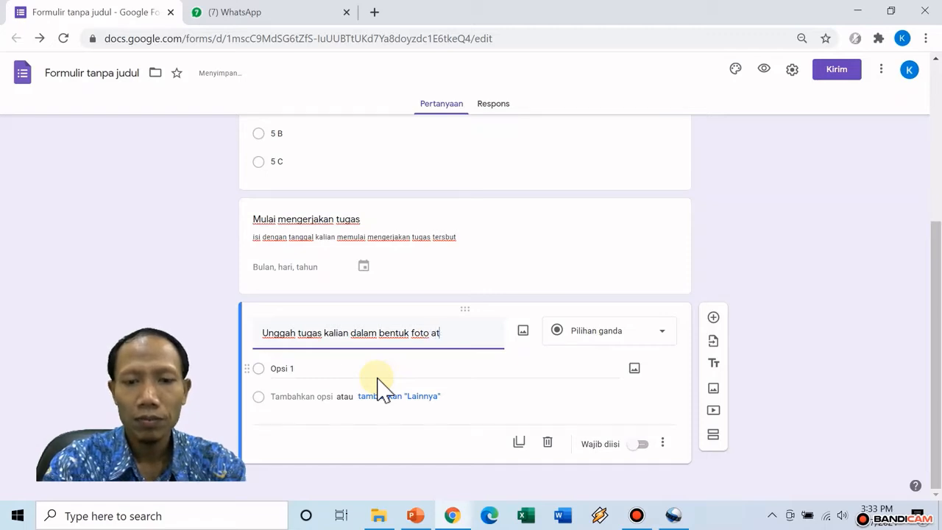
{"action": "type", "text": "au vi"}
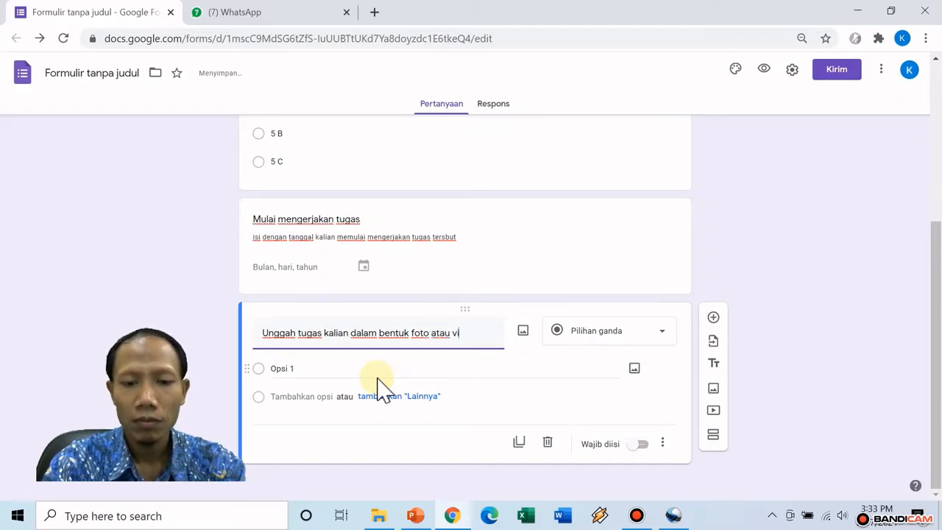
{"action": "type", "text": "deo"}
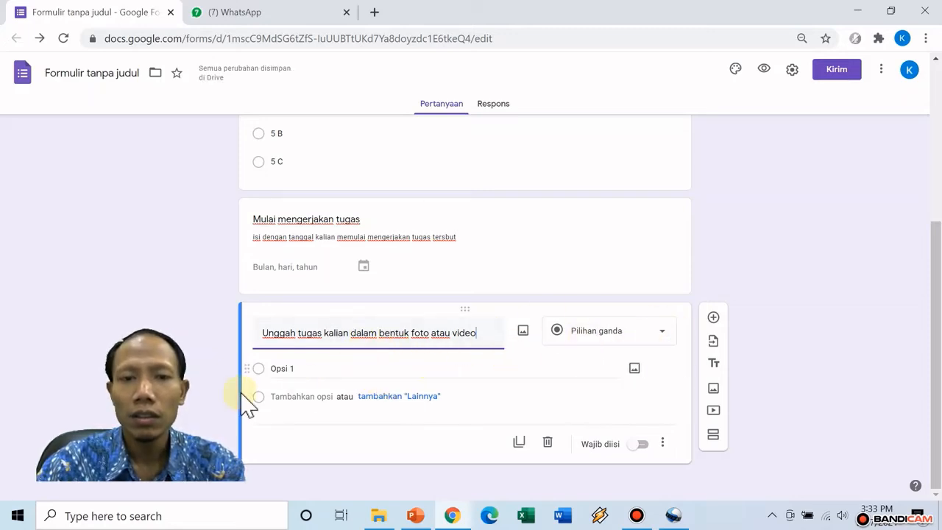
{"action": "left_click", "coordinate": [648, 332]}
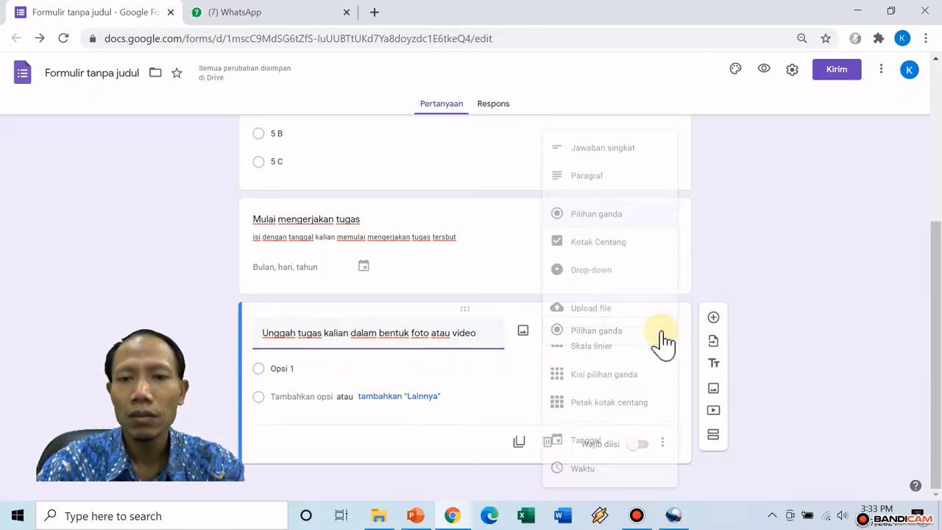
Change the Unggah tugas question to the Upload file type and accept the Drive upload notice
{"action": "left_click", "coordinate": [624, 312]}
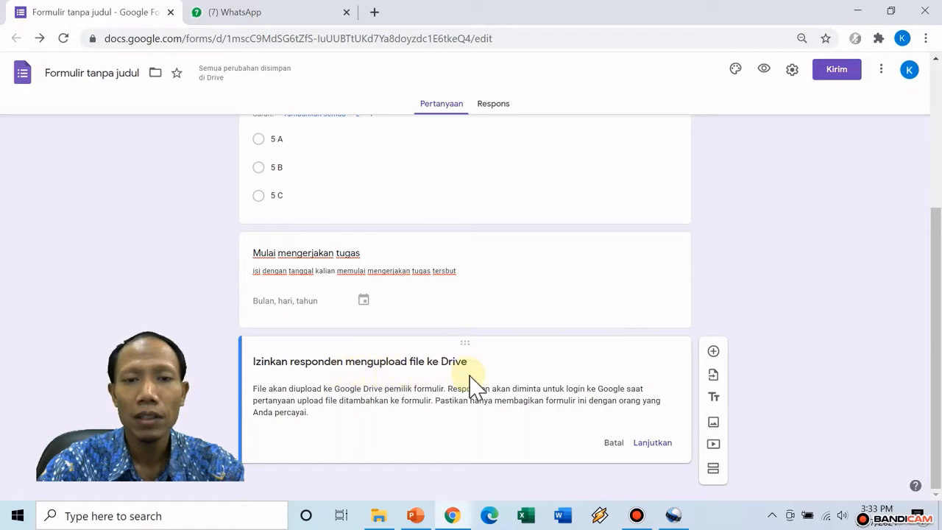
{"action": "left_click", "coordinate": [659, 444]}
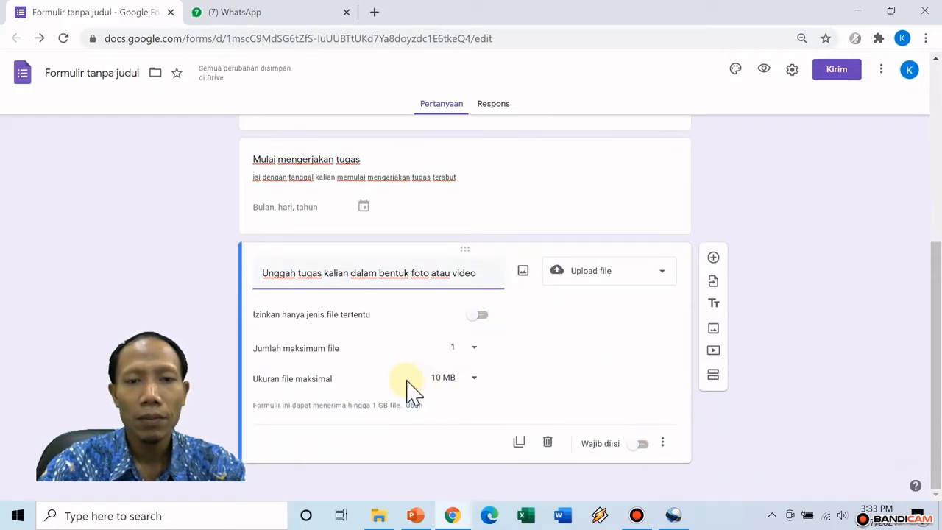
{"action": "left_click", "coordinate": [481, 316]}
Turn off 'Izinkan hanya jenis file tertentu' and set Jumlah maksimum file back to 1
{"action": "scroll", "coordinate": [526, 350], "scroll_direction": "down", "scroll_amount": 1}
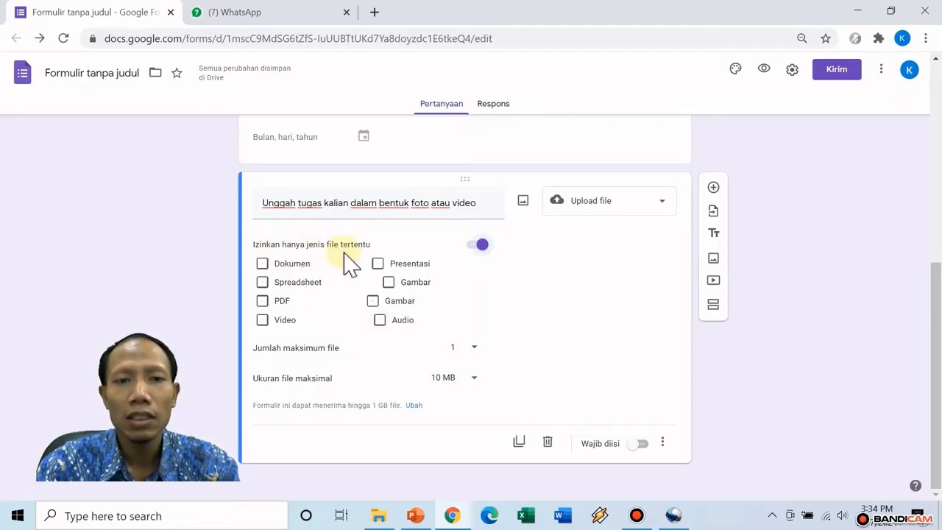
{"action": "left_click", "coordinate": [477, 246]}
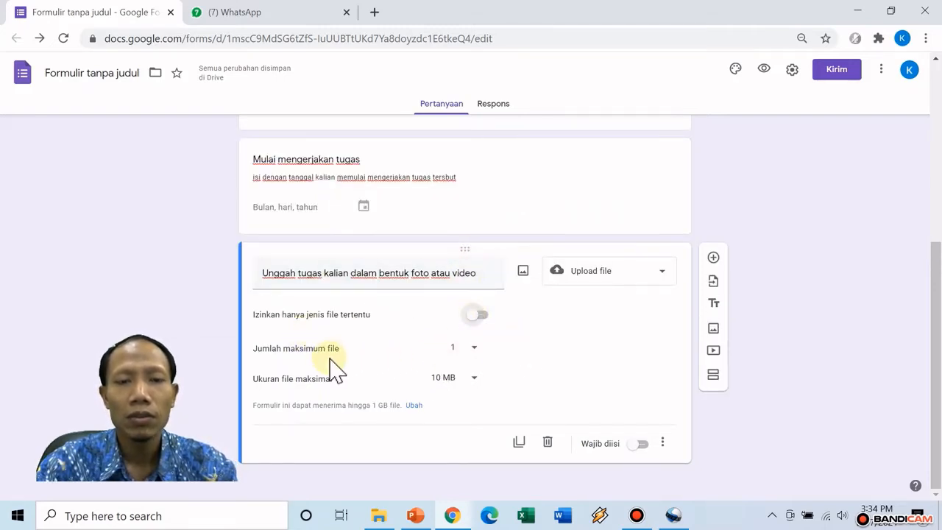
{"action": "left_click", "coordinate": [475, 353]}
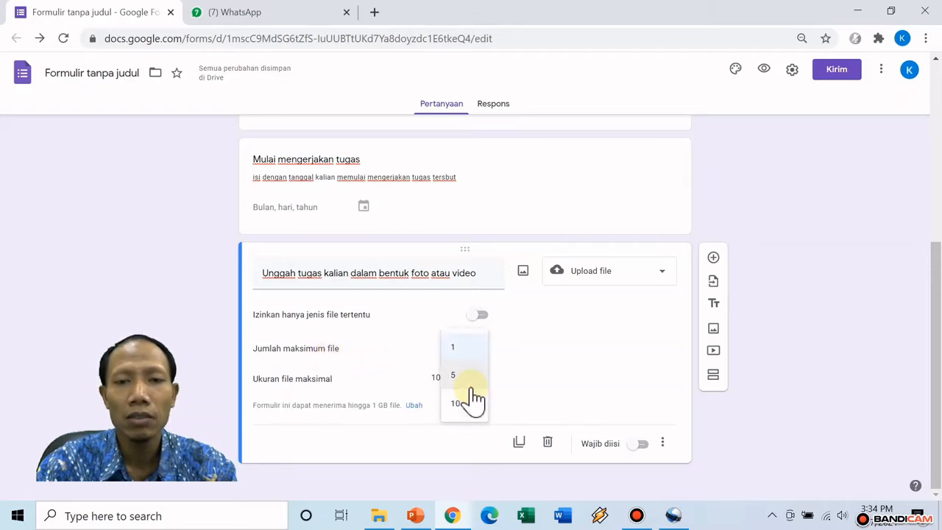
{"action": "left_click", "coordinate": [464, 405]}
{"action": "left_click", "coordinate": [458, 352]}
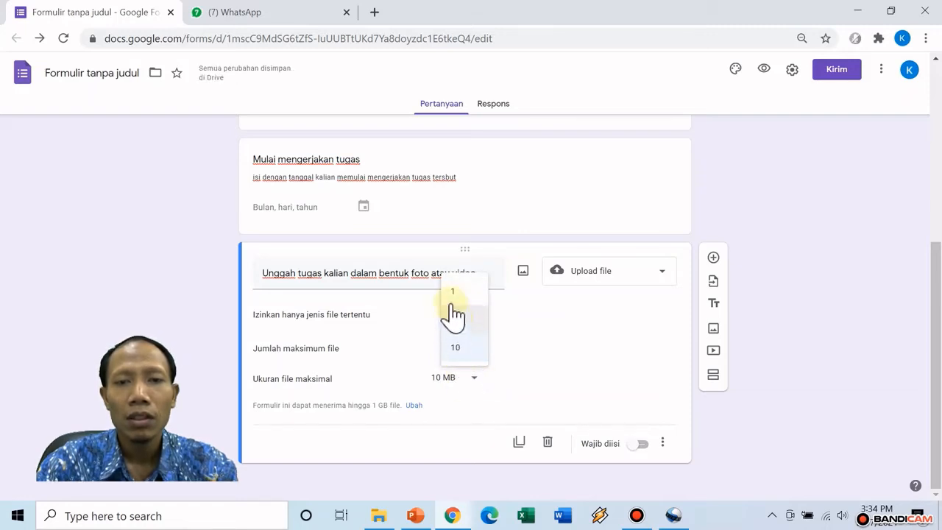
{"action": "left_click", "coordinate": [451, 294]}
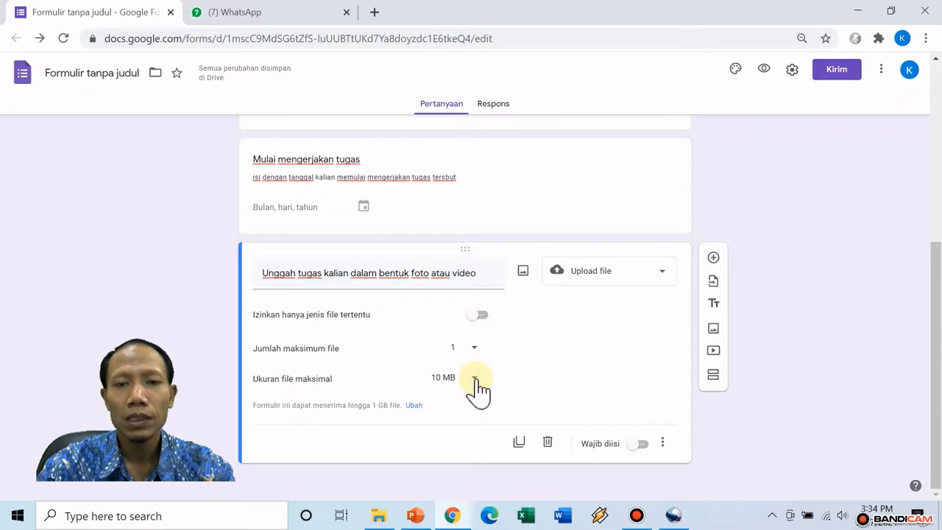
Choose 100 MB in the upload question's Ukuran file maksimal dropdown
{"action": "left_click", "coordinate": [473, 379]}
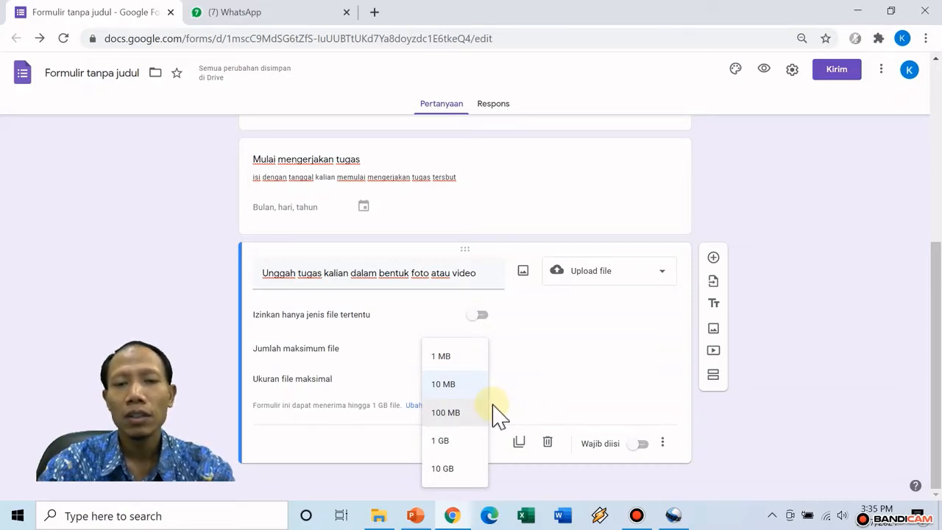
{"action": "left_click", "coordinate": [446, 413]}
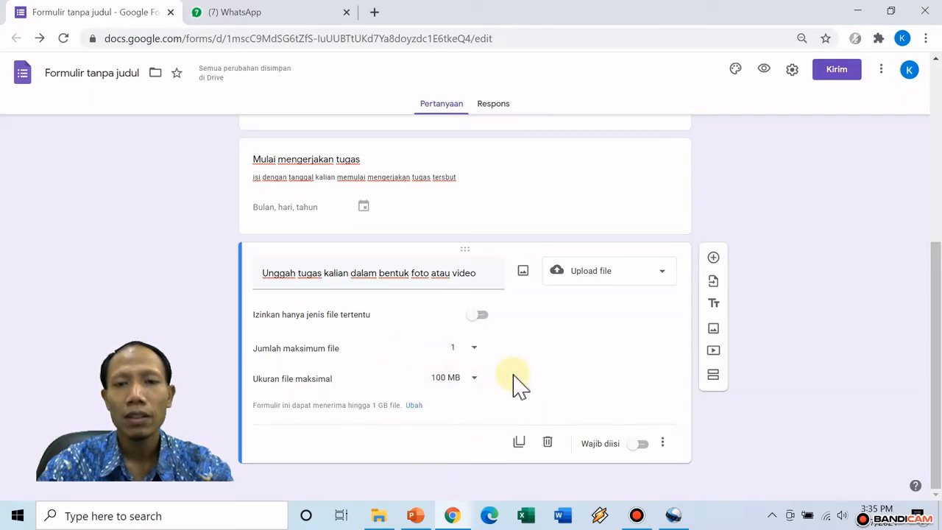
{"action": "scroll", "coordinate": [486, 361], "scroll_direction": "up", "scroll_amount": 4}
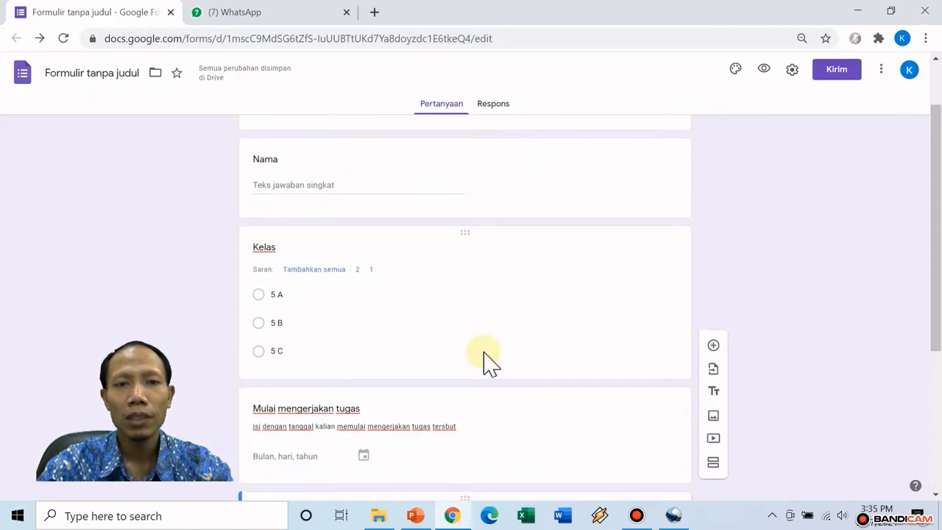
{"action": "scroll", "coordinate": [483, 361], "scroll_direction": "up", "scroll_amount": 2}
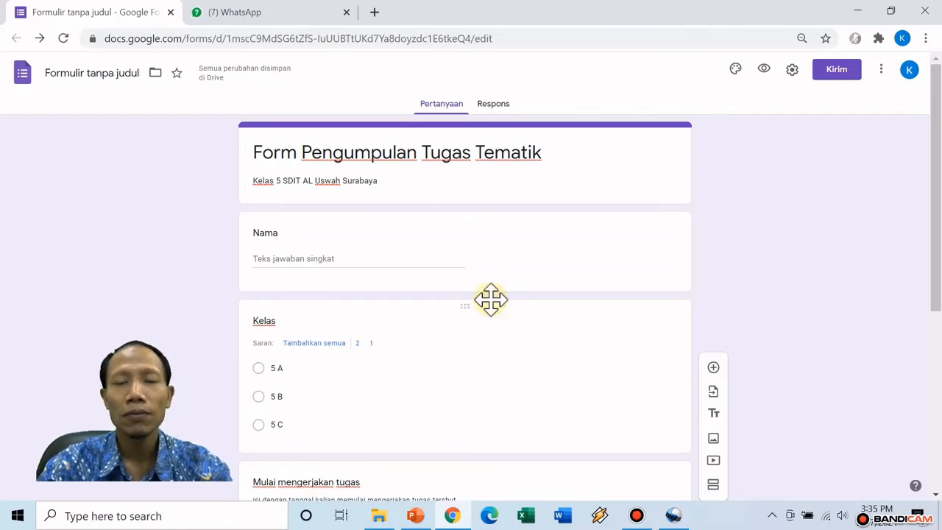
{"action": "scroll", "coordinate": [538, 304], "scroll_direction": "down", "scroll_amount": 4}
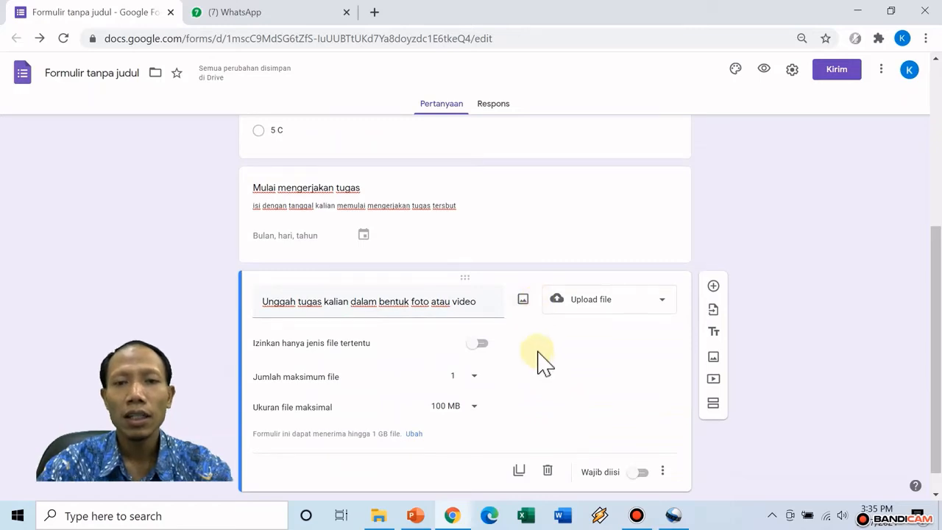
{"action": "scroll", "coordinate": [538, 362], "scroll_direction": "down", "scroll_amount": 1}
{"action": "scroll", "coordinate": [487, 269], "scroll_direction": "up", "scroll_amount": 3}
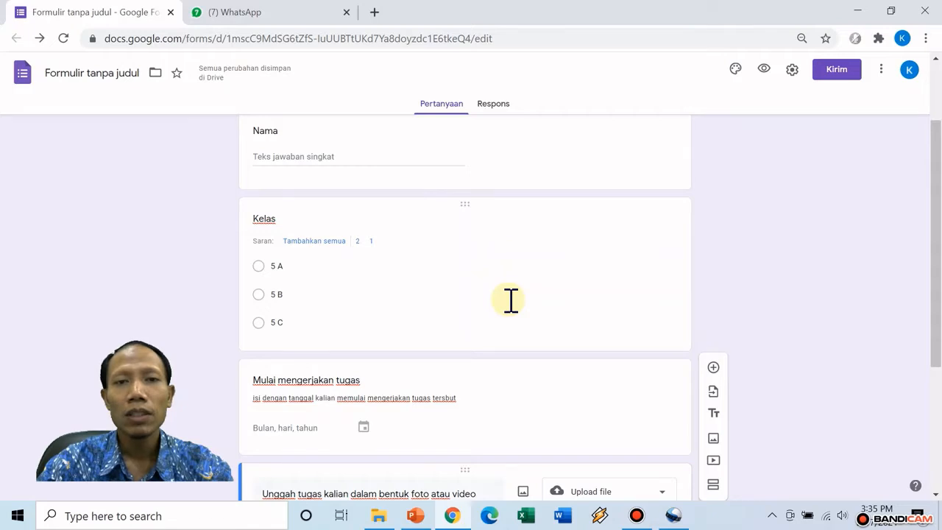
{"action": "scroll", "coordinate": [511, 300], "scroll_direction": "down", "scroll_amount": 3}
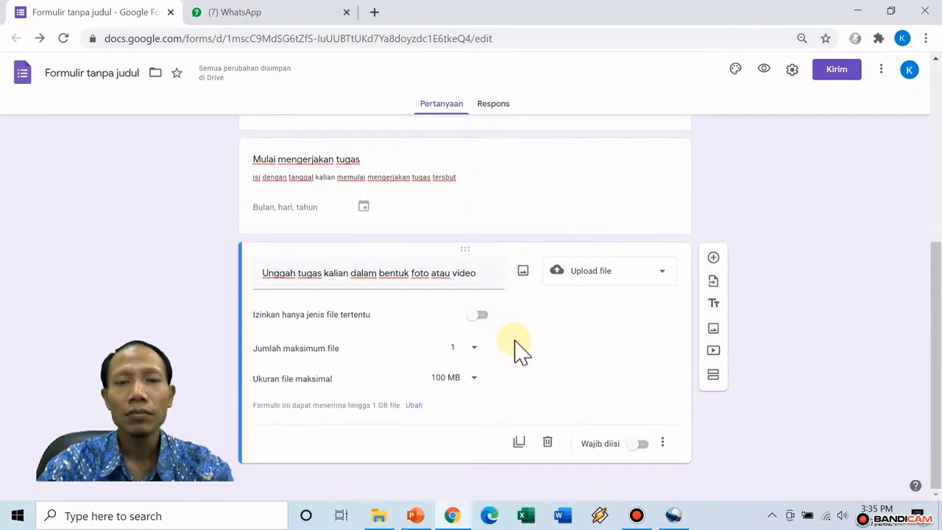
{"action": "scroll", "coordinate": [486, 239], "scroll_direction": "up", "scroll_amount": 1}
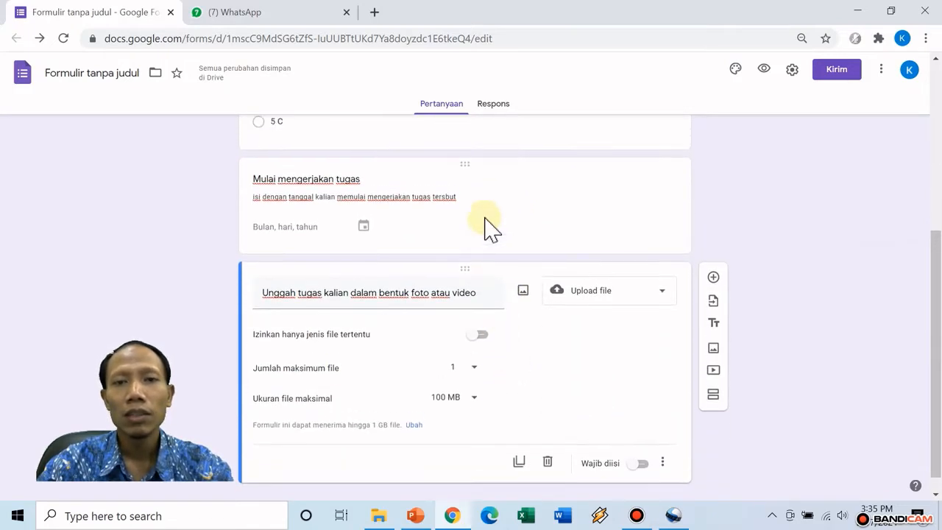
{"action": "scroll", "coordinate": [487, 225], "scroll_direction": "up", "scroll_amount": 4}
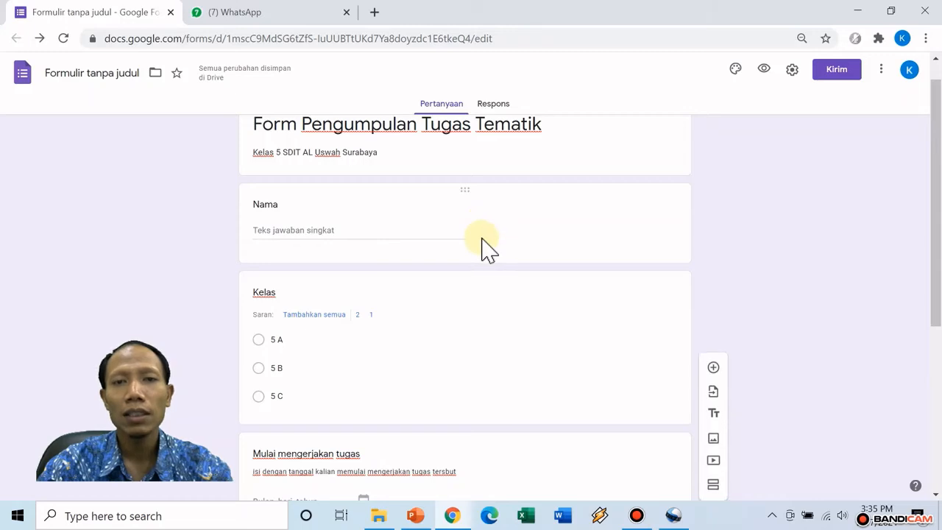
{"action": "scroll", "coordinate": [487, 240], "scroll_direction": "up", "scroll_amount": 1}
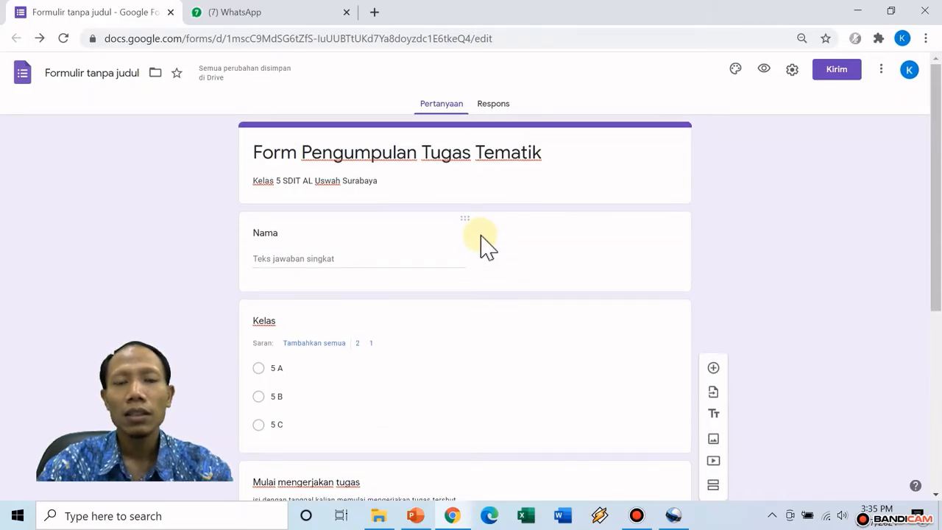
{"action": "scroll", "coordinate": [482, 235], "scroll_direction": "down", "scroll_amount": 1}
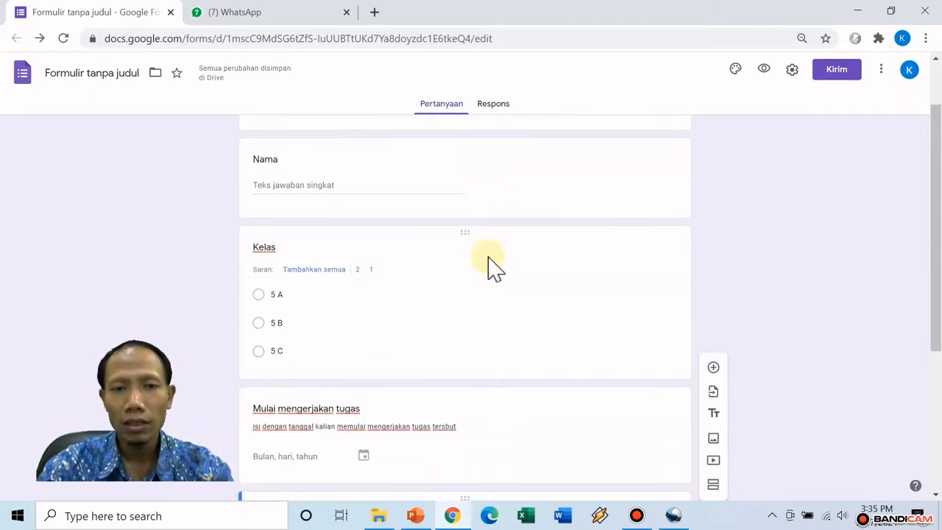
{"action": "scroll", "coordinate": [494, 287], "scroll_direction": "down", "scroll_amount": 2}
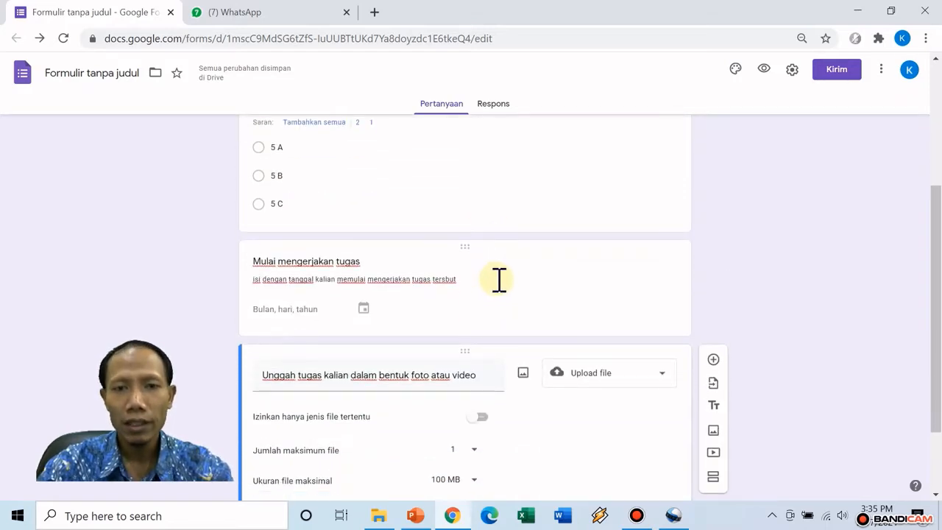
{"action": "scroll", "coordinate": [499, 279], "scroll_direction": "down", "scroll_amount": 2}
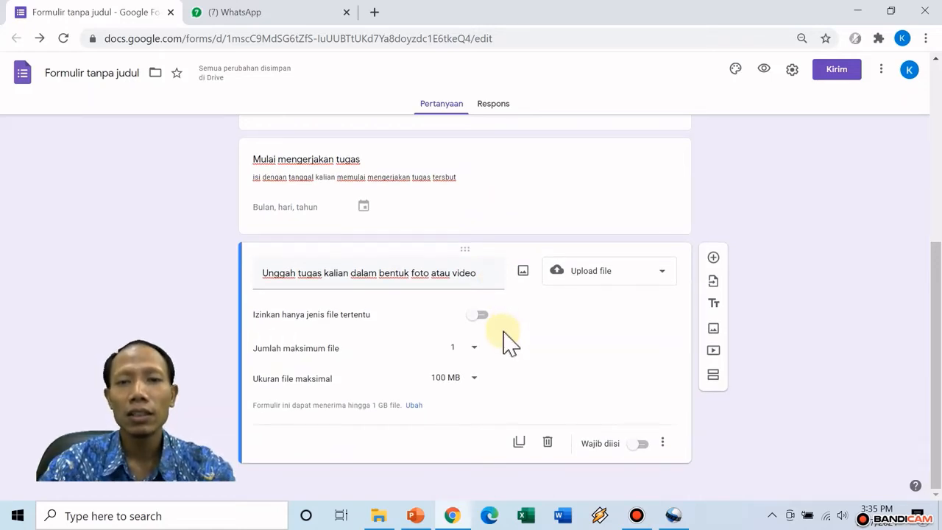
{"action": "scroll", "coordinate": [477, 290], "scroll_direction": "up", "scroll_amount": 5}
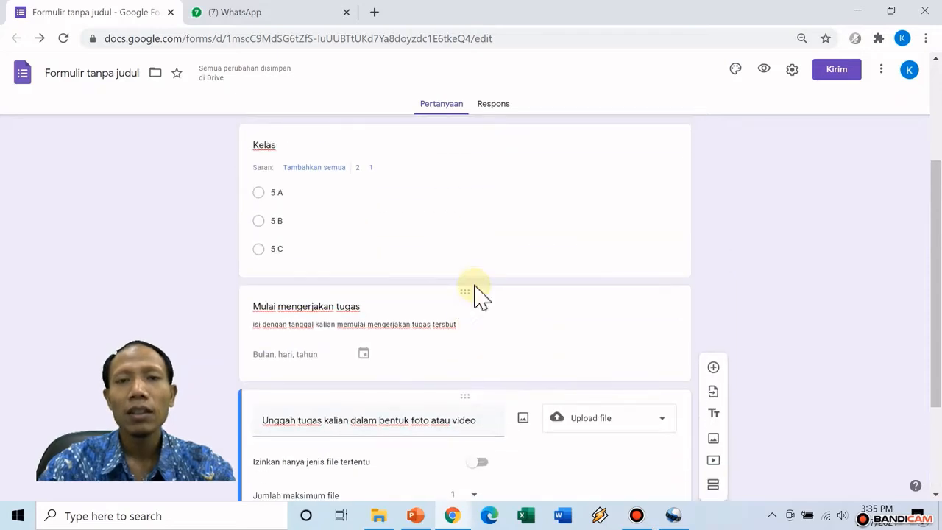
{"action": "scroll", "coordinate": [504, 298], "scroll_direction": "up", "scroll_amount": 1}
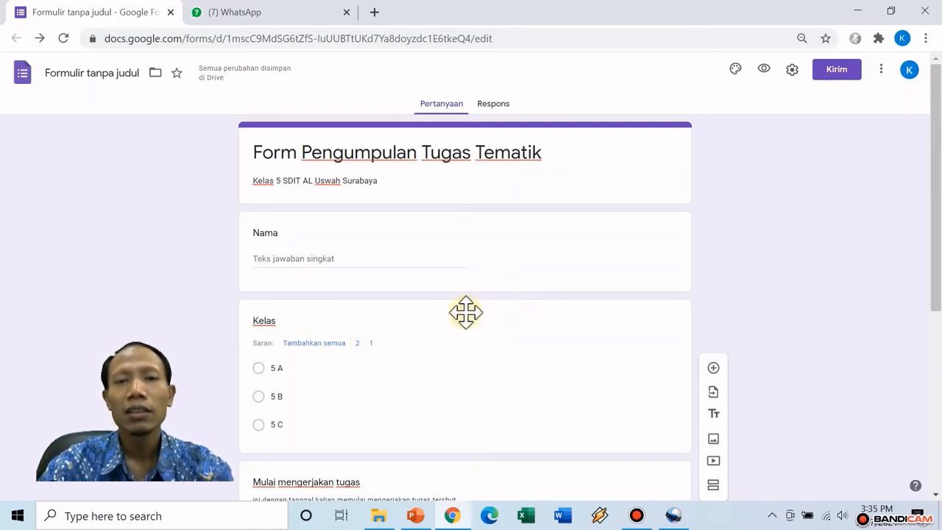
Switch on Wajib diisi for the Nama, Kelas and file-upload questions
{"action": "left_click", "coordinate": [463, 218]}
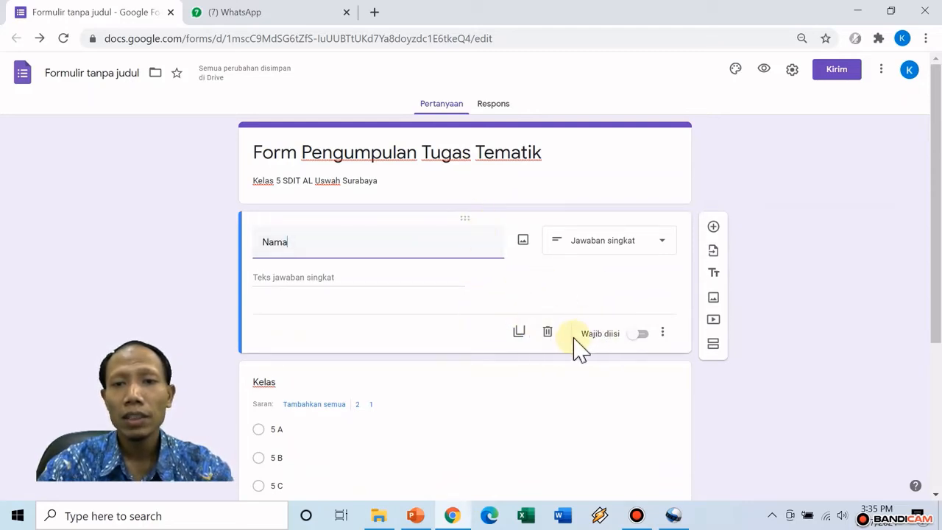
{"action": "left_click", "coordinate": [639, 336]}
{"action": "left_click", "coordinate": [651, 337]}
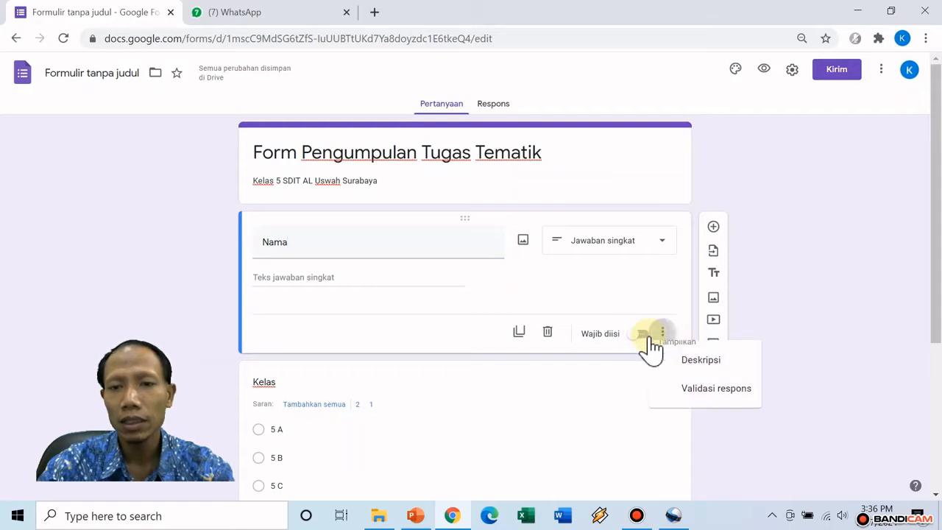
{"action": "left_click", "coordinate": [637, 340]}
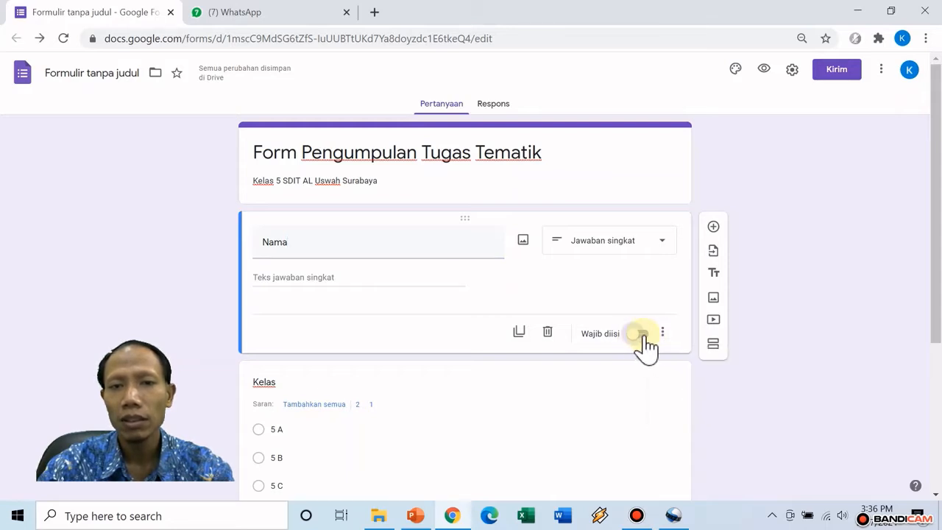
{"action": "left_click", "coordinate": [642, 341]}
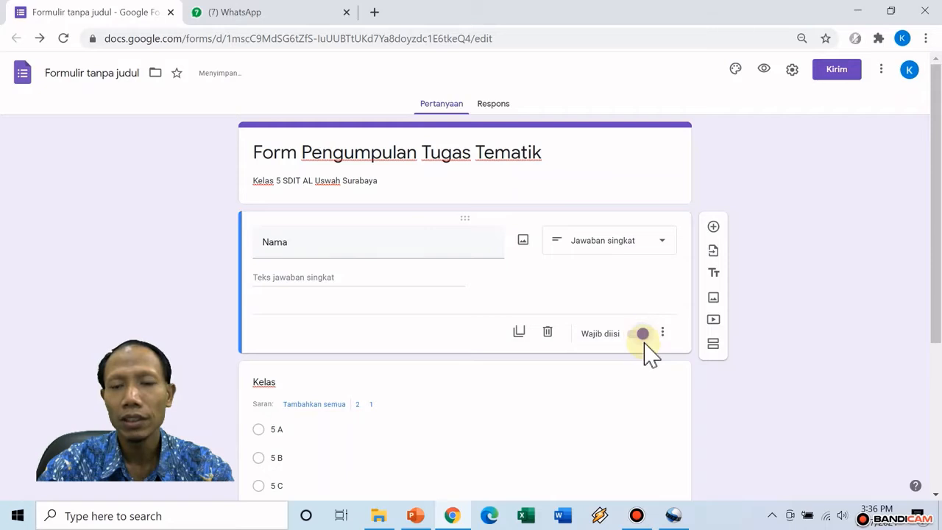
{"action": "scroll", "coordinate": [580, 395], "scroll_direction": "down", "scroll_amount": 2}
{"action": "left_click", "coordinate": [460, 221]}
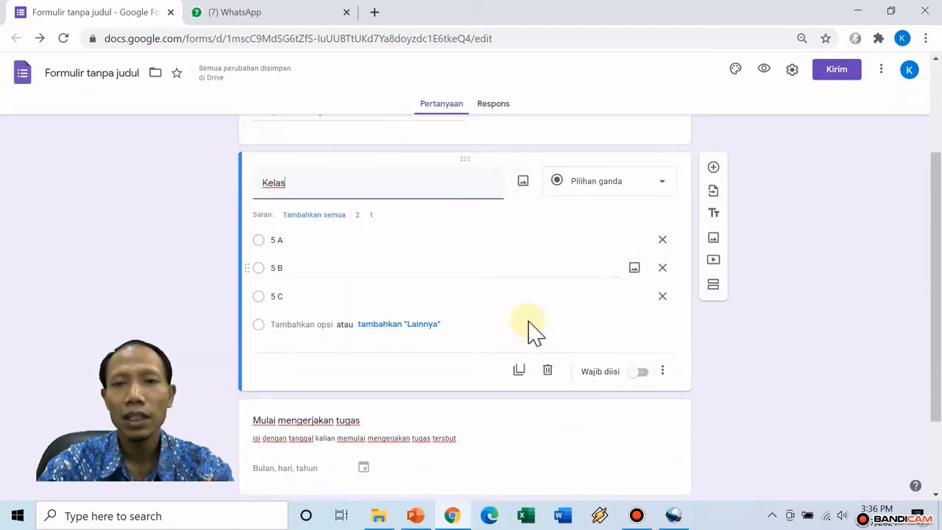
{"action": "left_click", "coordinate": [642, 375]}
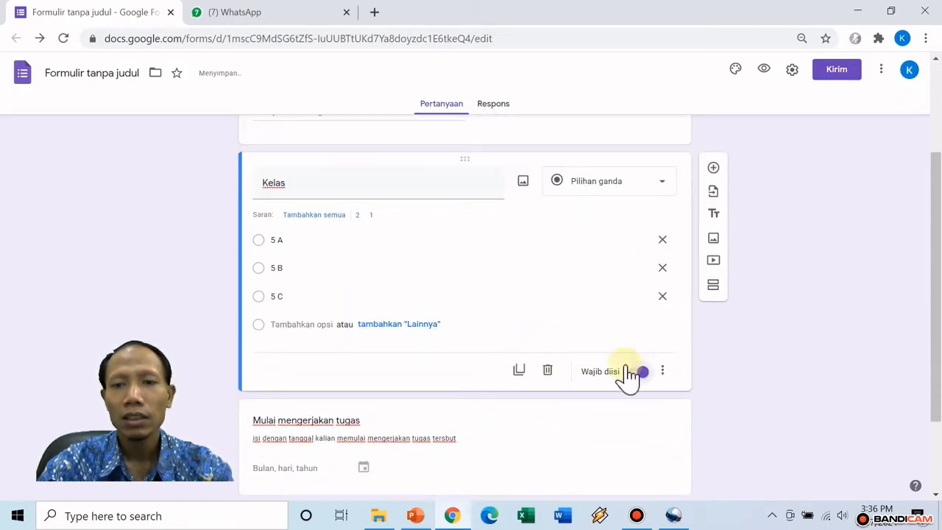
{"action": "scroll", "coordinate": [483, 284], "scroll_direction": "down", "scroll_amount": 2}
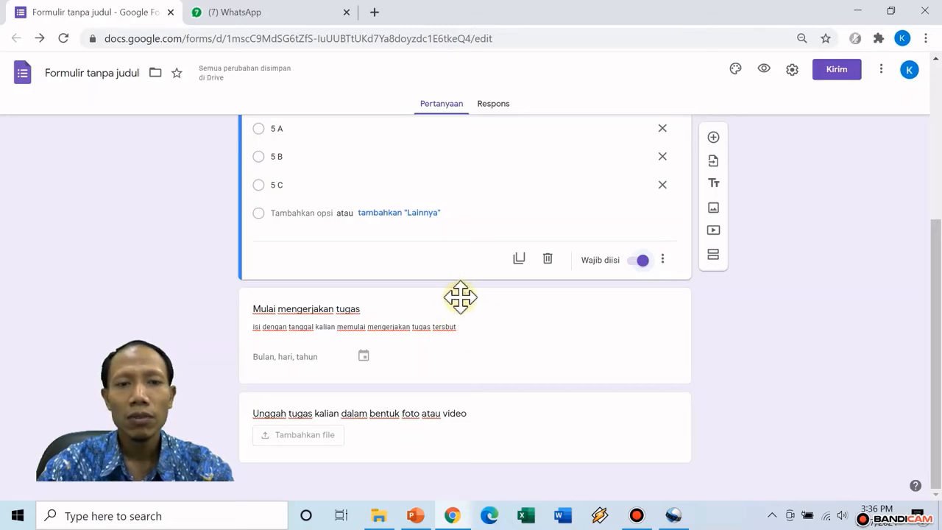
{"action": "left_click", "coordinate": [460, 295]}
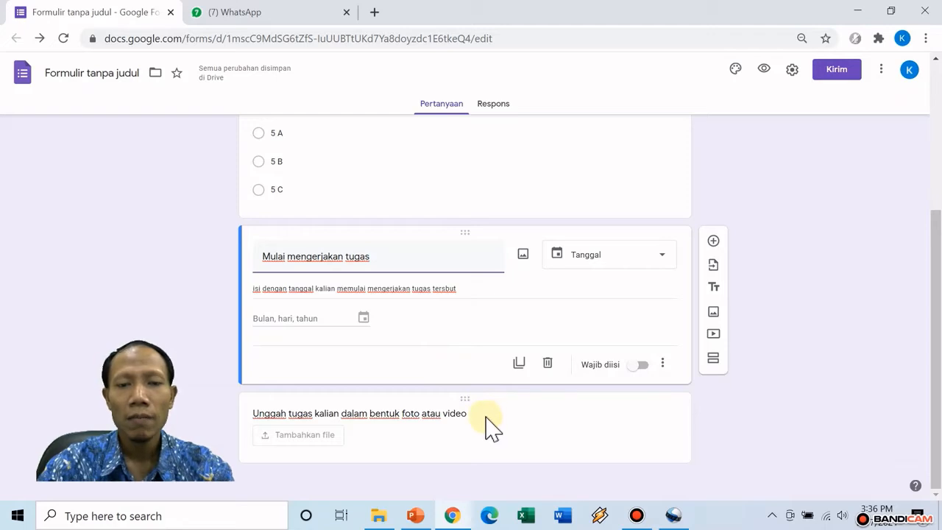
{"action": "left_click", "coordinate": [465, 399]}
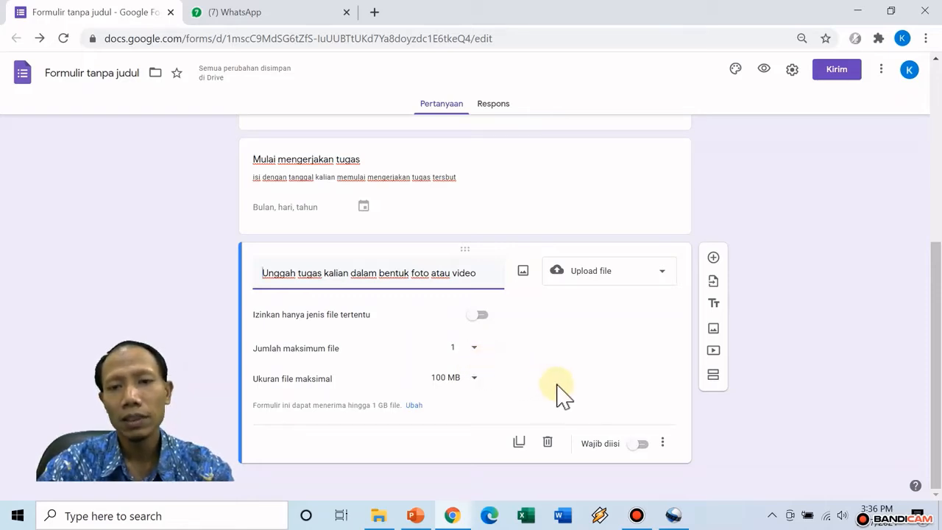
{"action": "left_click", "coordinate": [638, 454]}
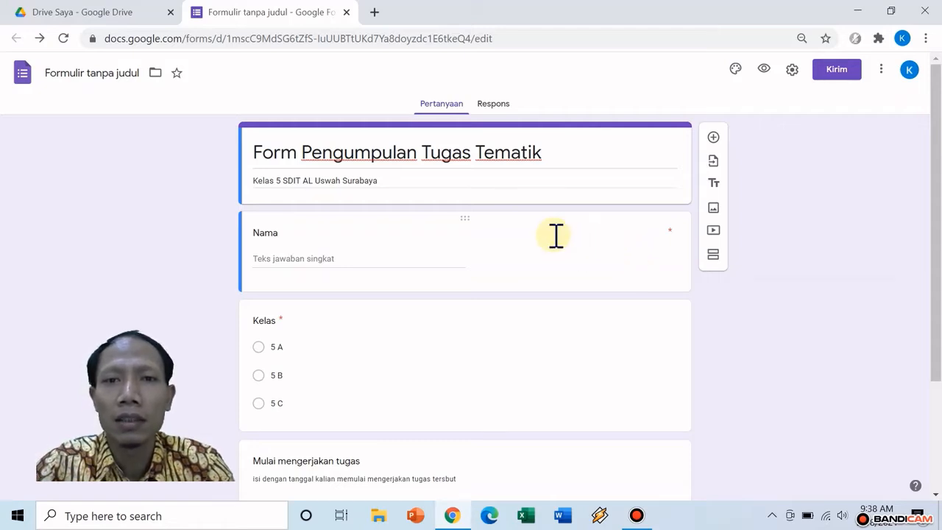
Change the form's document title to 'Form Pengumpulan Tugas Tematik'
{"action": "scroll", "coordinate": [559, 246], "scroll_direction": "down", "scroll_amount": 2}
{"action": "scroll", "coordinate": [553, 239], "scroll_direction": "up", "scroll_amount": 1}
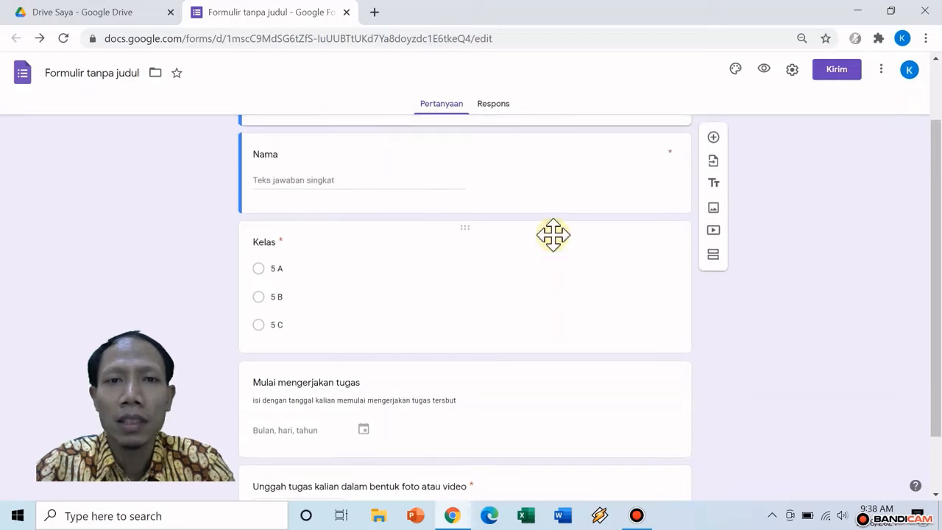
{"action": "scroll", "coordinate": [554, 235], "scroll_direction": "up", "scroll_amount": 1}
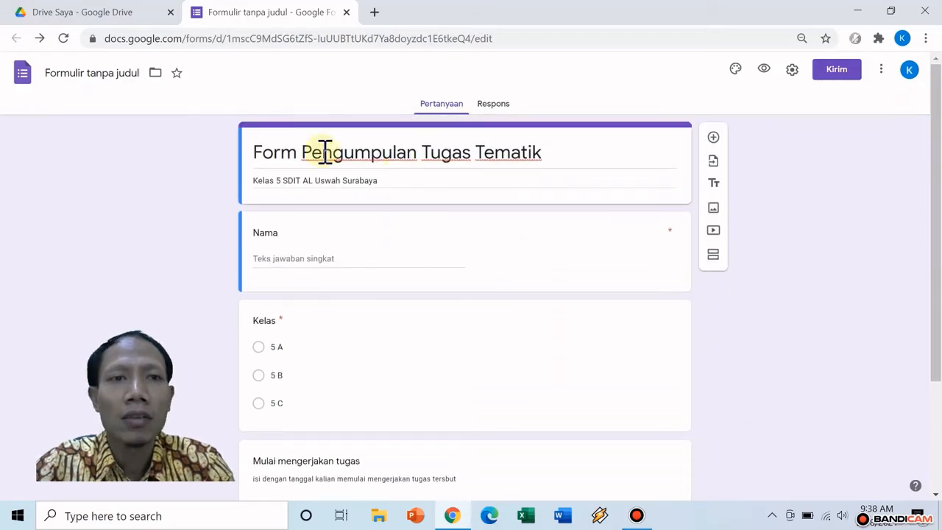
{"action": "left_click", "coordinate": [140, 74]}
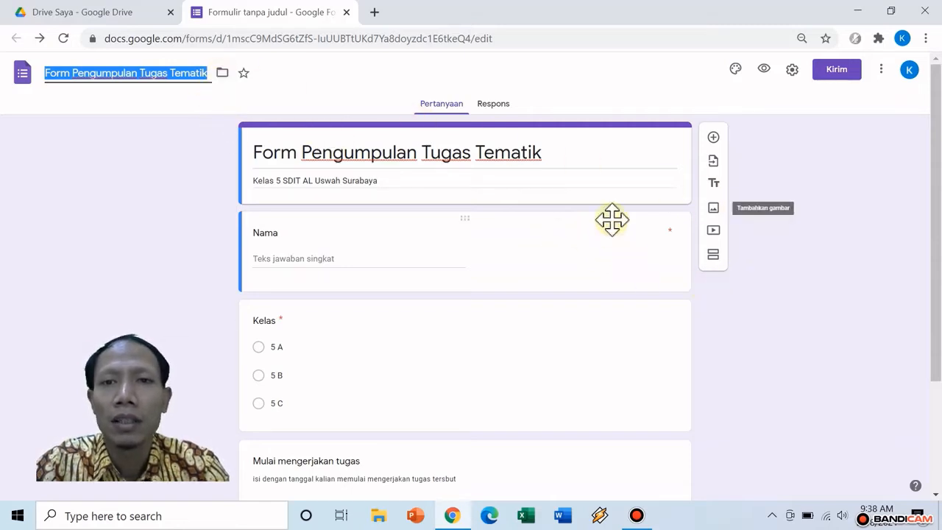
{"action": "left_click", "coordinate": [582, 93]}
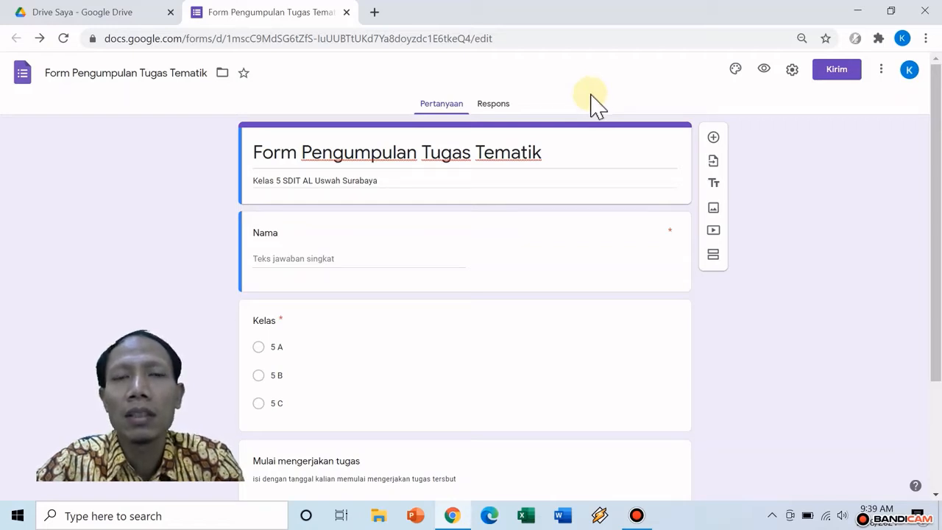
In the form preview, enter a name, choose class 5 A and pick start date 02/07/2021
{"action": "left_click", "coordinate": [764, 71]}
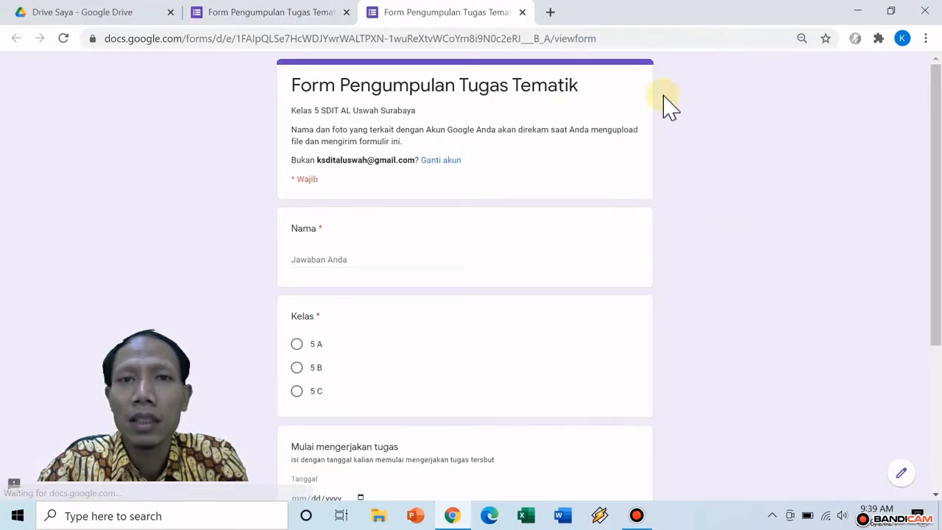
{"action": "left_click", "coordinate": [377, 261]}
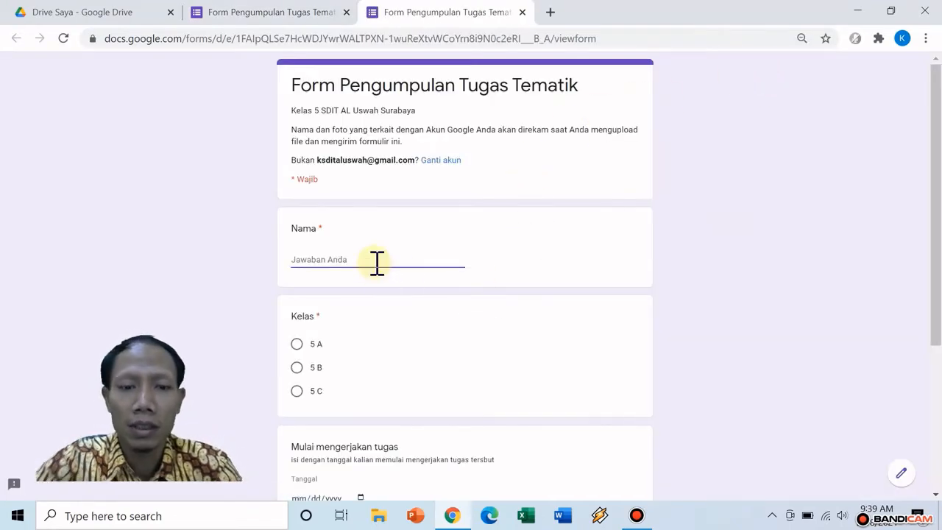
{"action": "type", "text": "Abd"}
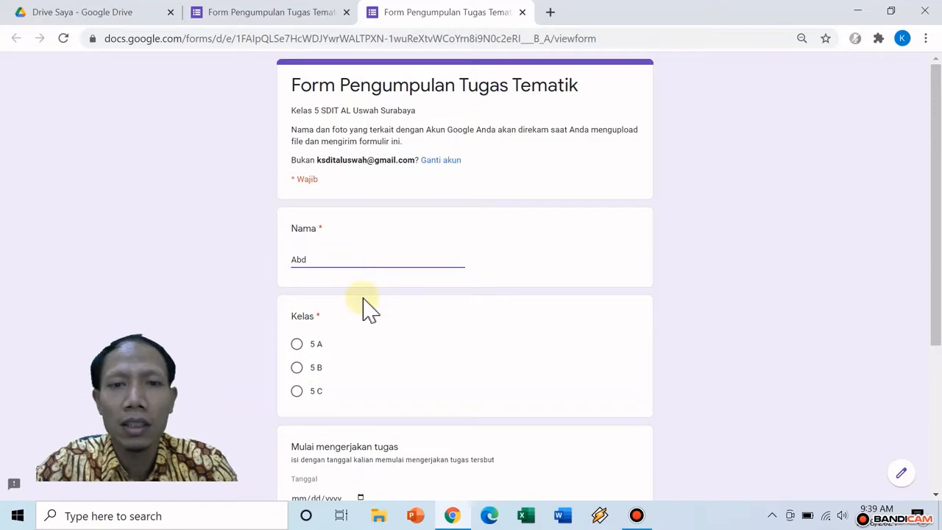
{"action": "left_click", "coordinate": [302, 345]}
{"action": "scroll", "coordinate": [353, 352], "scroll_direction": "down", "scroll_amount": 2}
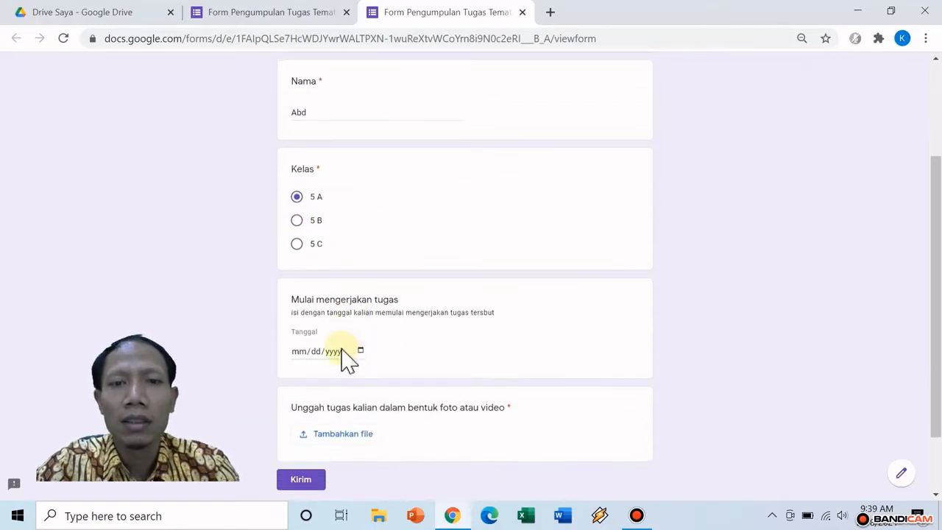
{"action": "left_click", "coordinate": [361, 351]}
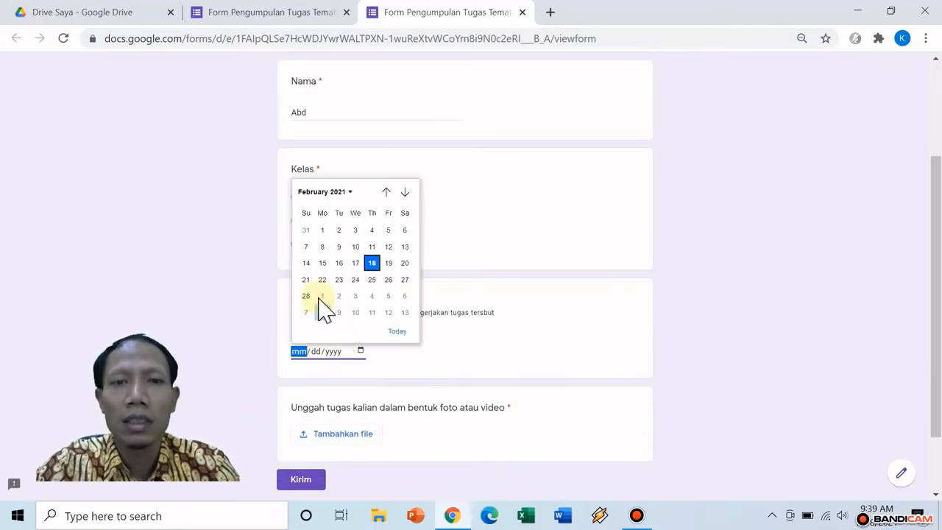
{"action": "left_click", "coordinate": [306, 246]}
Attach AXIS.png to the upload question and submit the test response
{"action": "scroll", "coordinate": [364, 386], "scroll_direction": "down", "scroll_amount": 1}
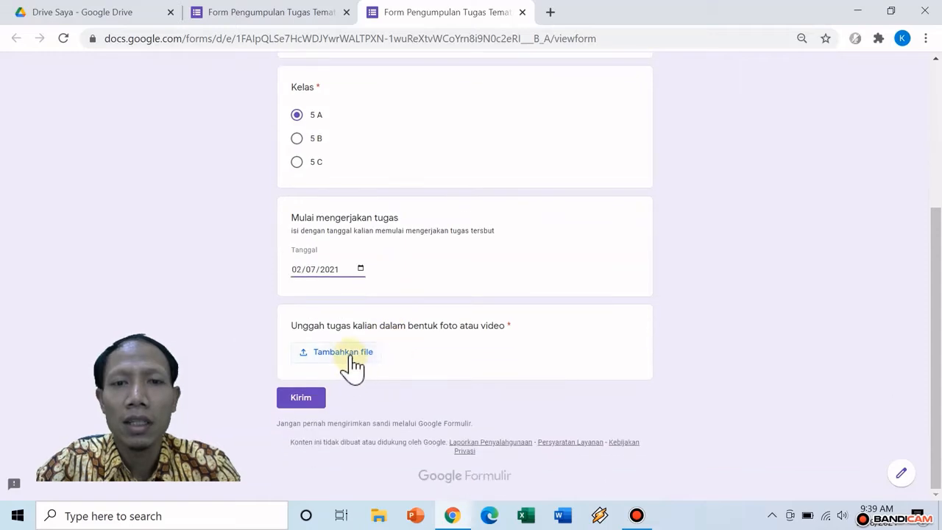
{"action": "left_click", "coordinate": [346, 355]}
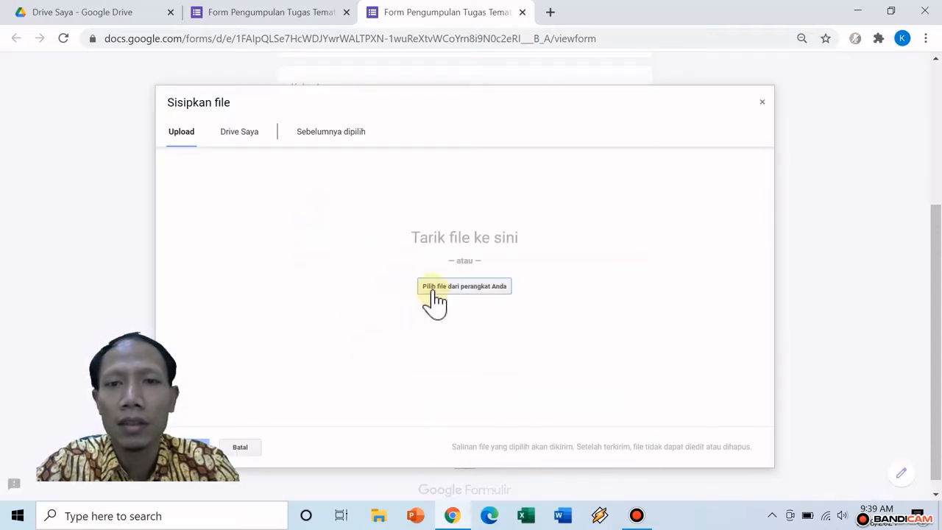
{"action": "left_click", "coordinate": [435, 291]}
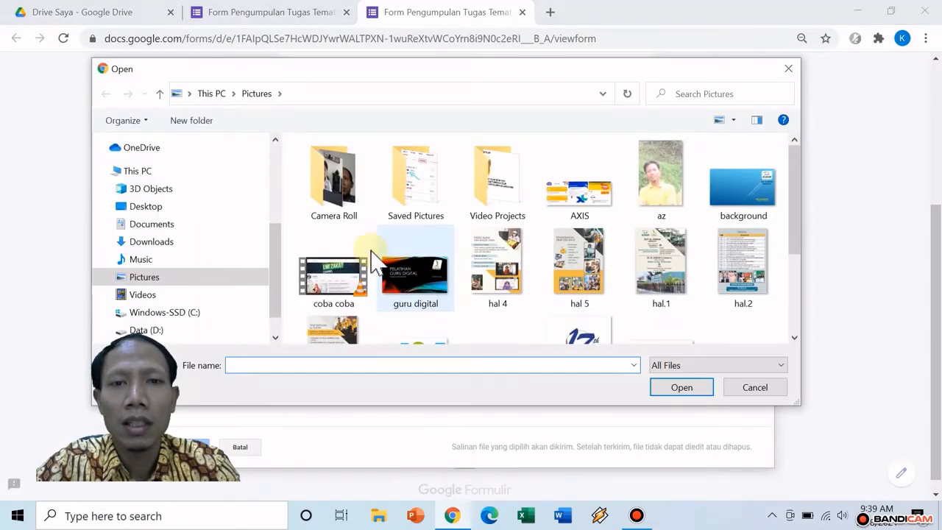
{"action": "left_click_drag", "start_coordinate": [279, 266], "coordinate": [266, 304]}
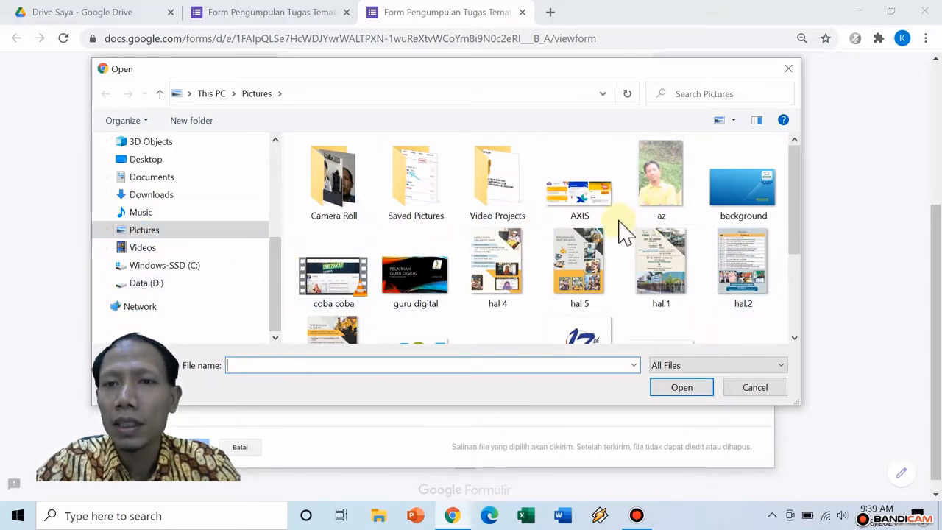
{"action": "left_click", "coordinate": [593, 207]}
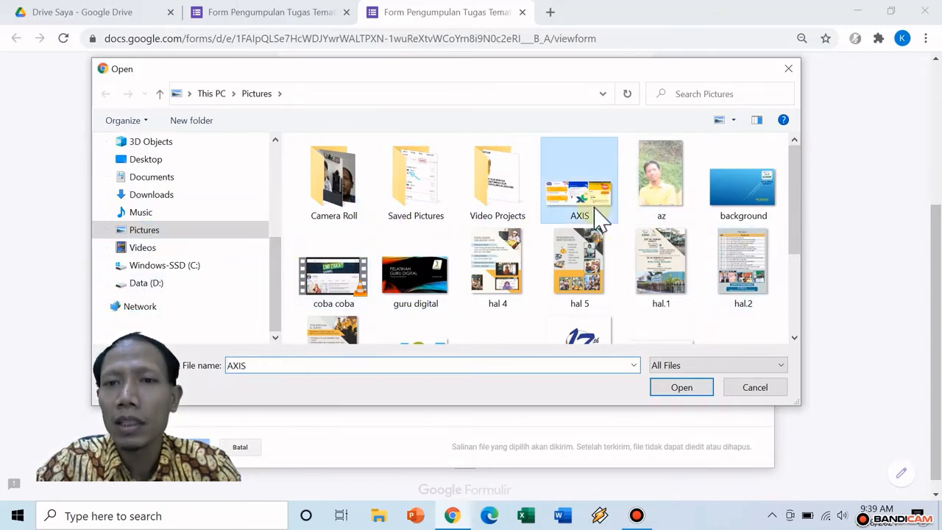
{"action": "left_click", "coordinate": [701, 392]}
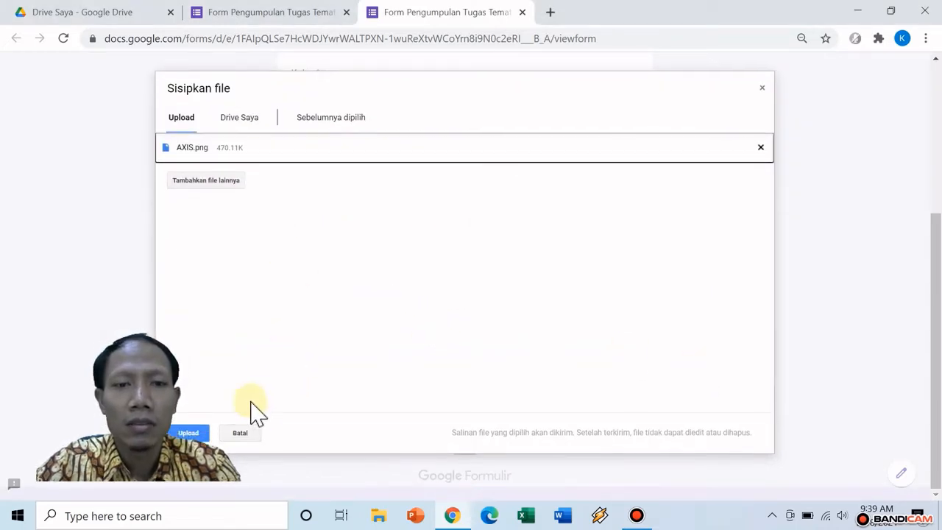
{"action": "left_click", "coordinate": [201, 433]}
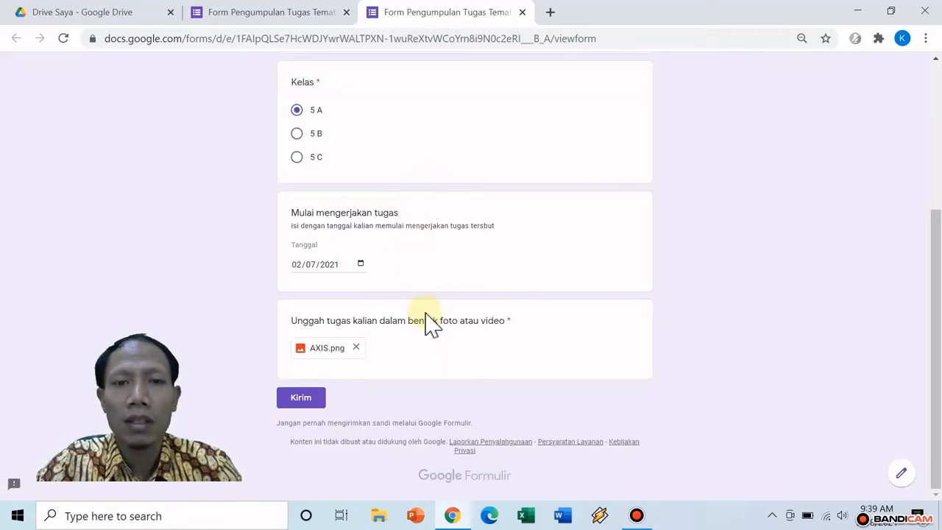
{"action": "left_click", "coordinate": [308, 401]}
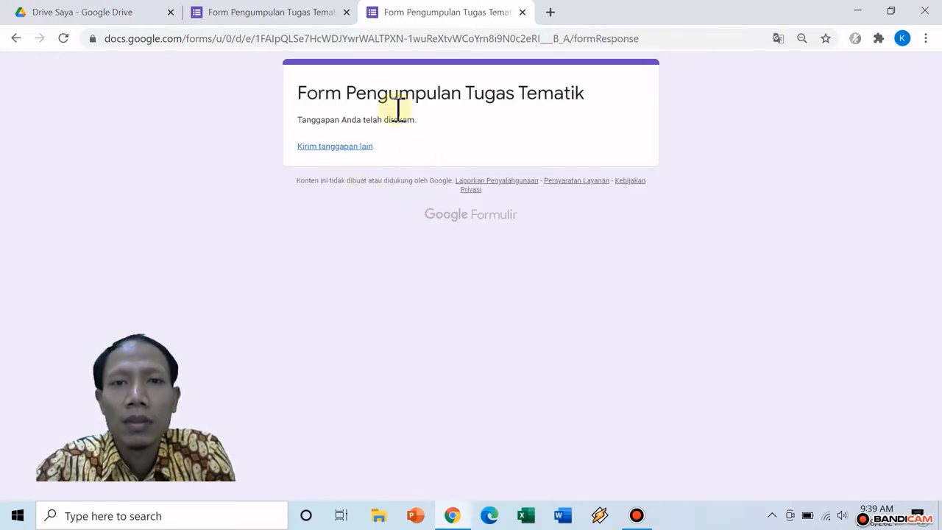
Review the single response in the Respons tab, then open the Kirim formulir send dialog
{"action": "left_click", "coordinate": [286, 15]}
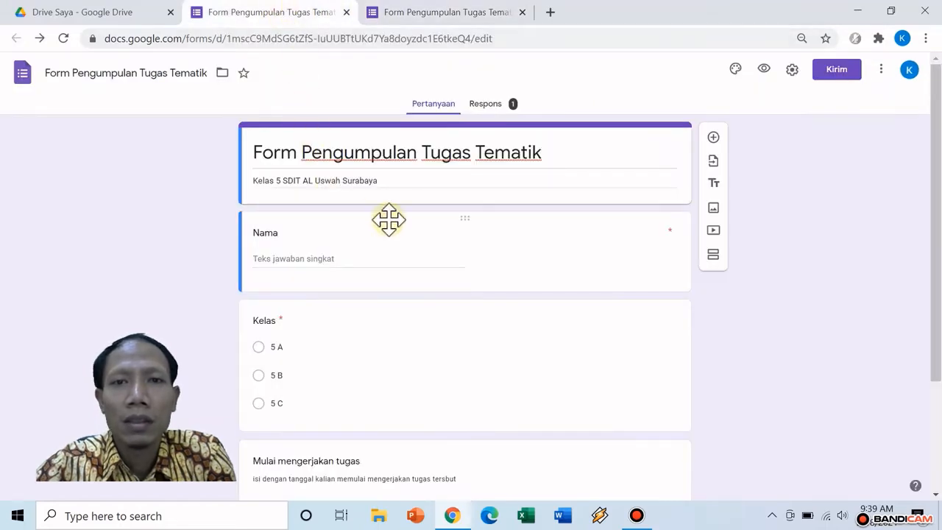
{"action": "left_click", "coordinate": [497, 109]}
{"action": "scroll", "coordinate": [542, 248], "scroll_direction": "down", "scroll_amount": 4}
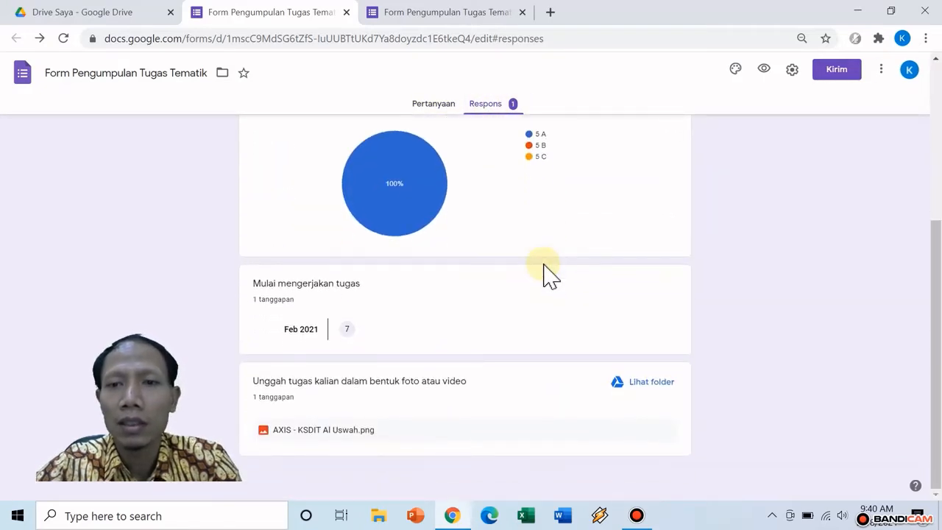
{"action": "scroll", "coordinate": [548, 274], "scroll_direction": "up", "scroll_amount": 4}
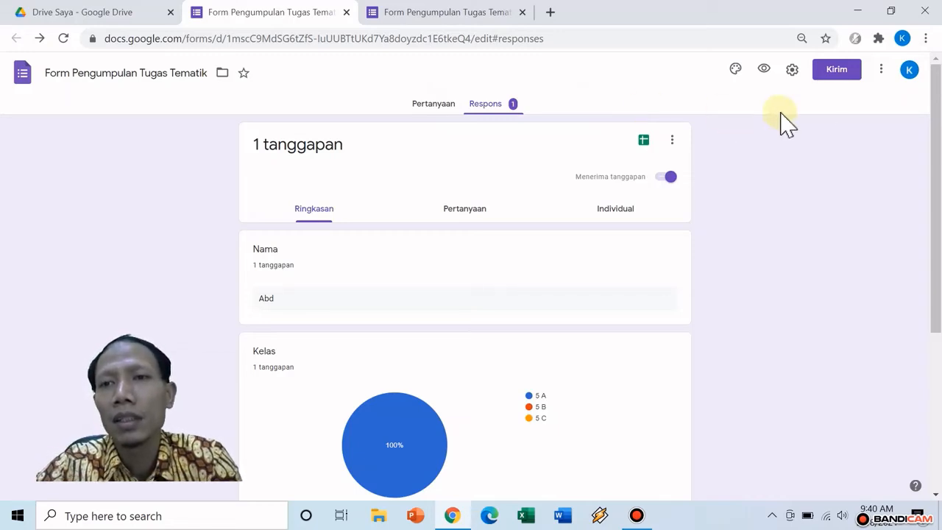
{"action": "left_click", "coordinate": [833, 74]}
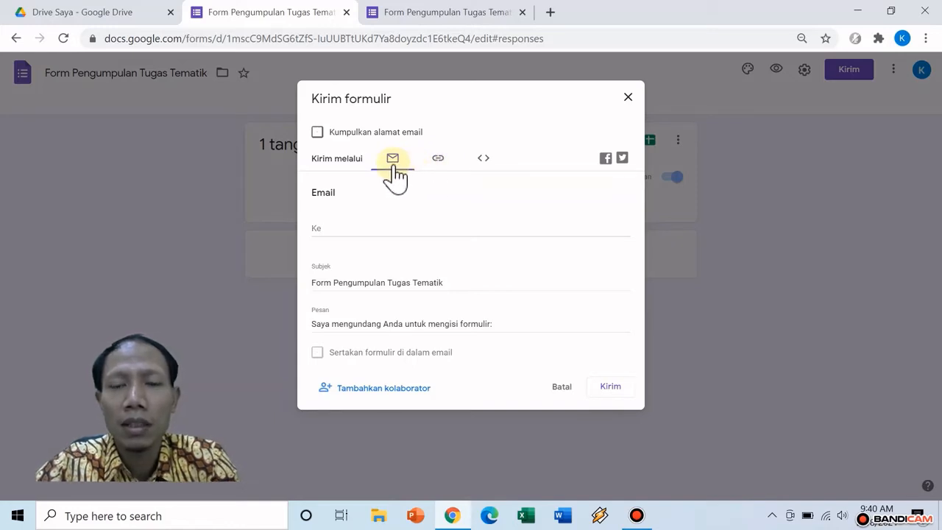
In the link tab of Kirim formulir, enable Perpendek URL and copy the forms.gle link
{"action": "left_click", "coordinate": [437, 164]}
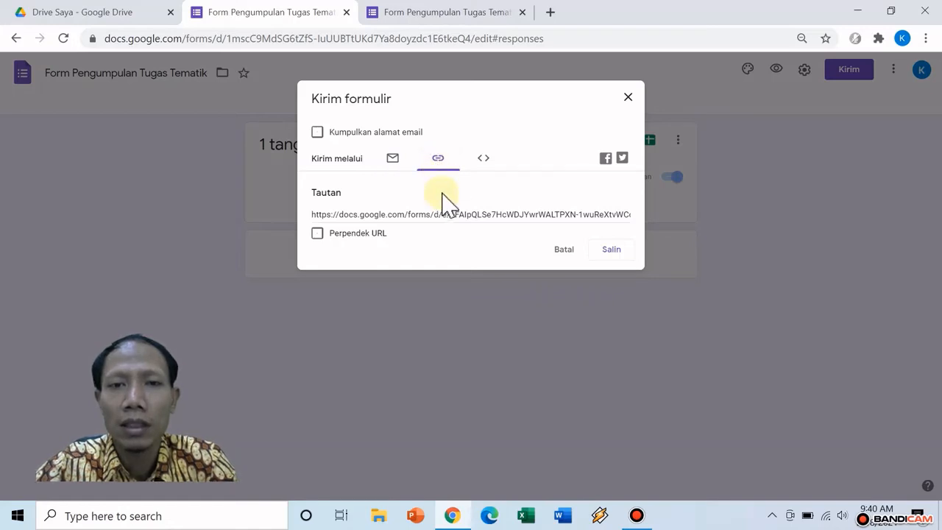
{"action": "left_click", "coordinate": [454, 214]}
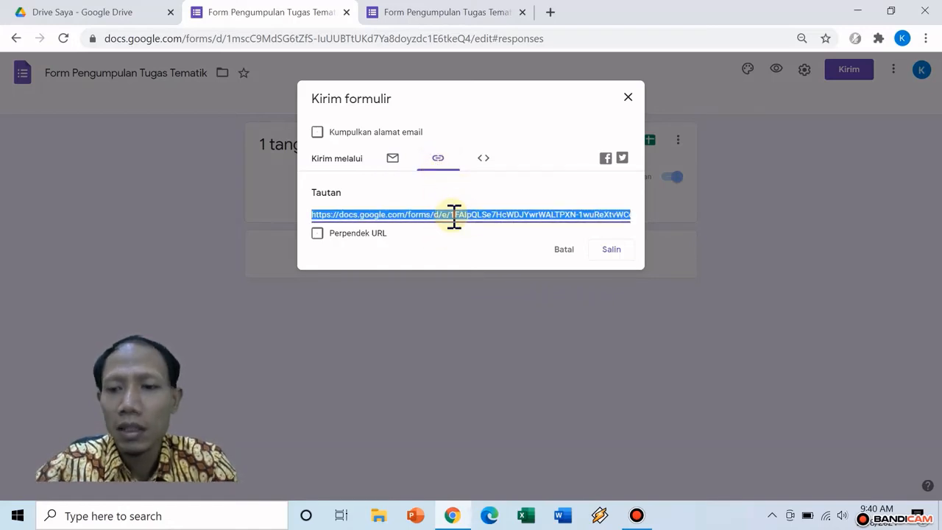
{"action": "scroll", "coordinate": [454, 216], "scroll_direction": "right", "scroll_amount": 3}
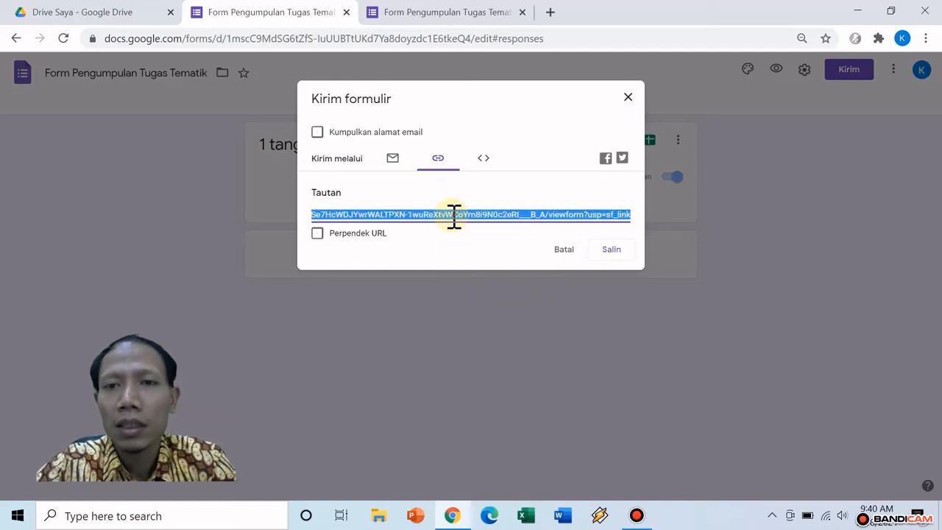
{"action": "scroll", "coordinate": [454, 217], "scroll_direction": "left", "scroll_amount": 3}
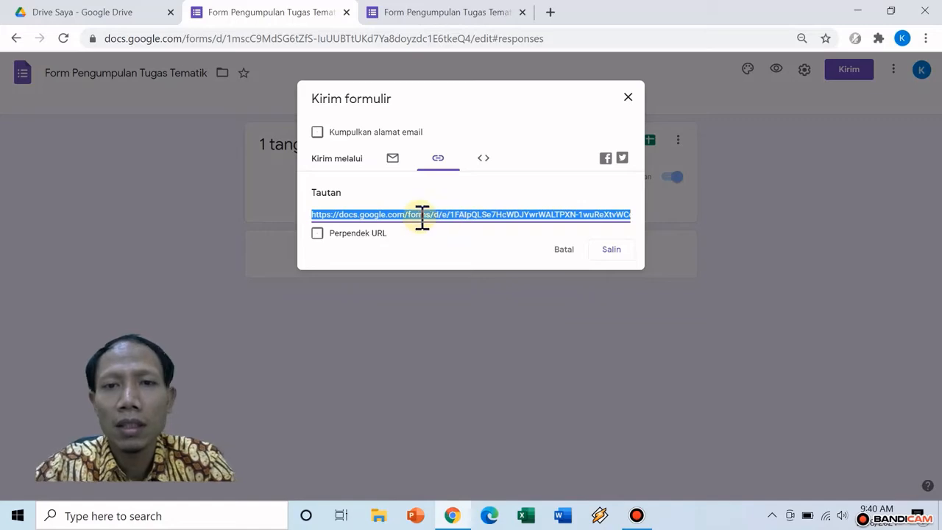
{"action": "left_click", "coordinate": [318, 233]}
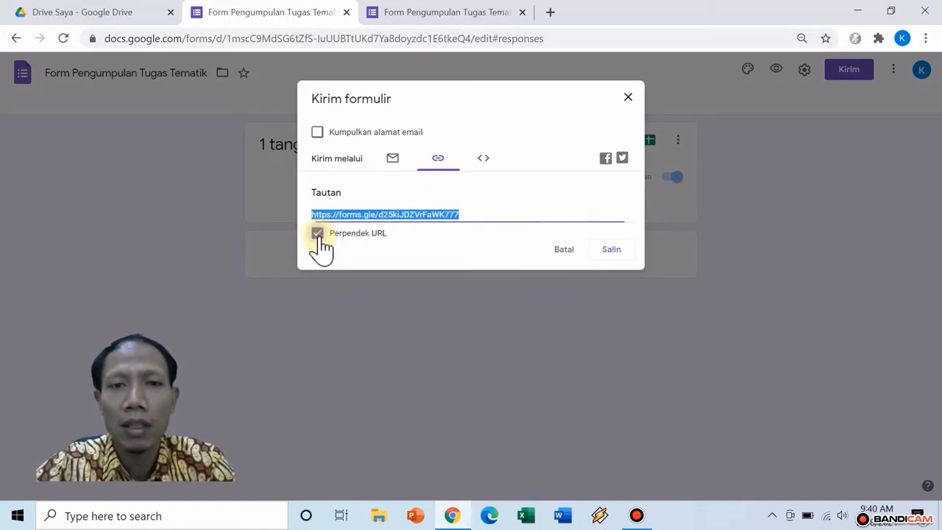
{"action": "left_click", "coordinate": [611, 254]}
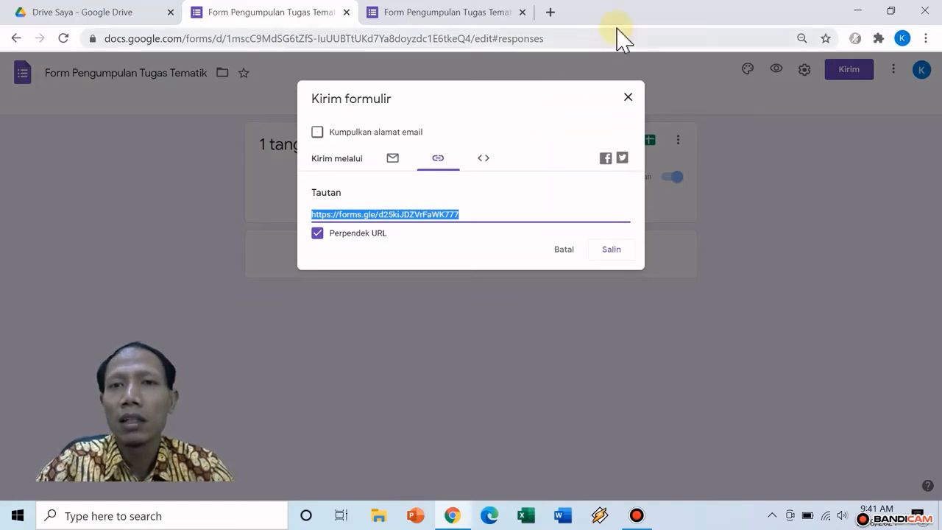
Go to bitly.com in a new tab and reach the free-plan sign-up form
{"action": "left_click", "coordinate": [551, 13]}
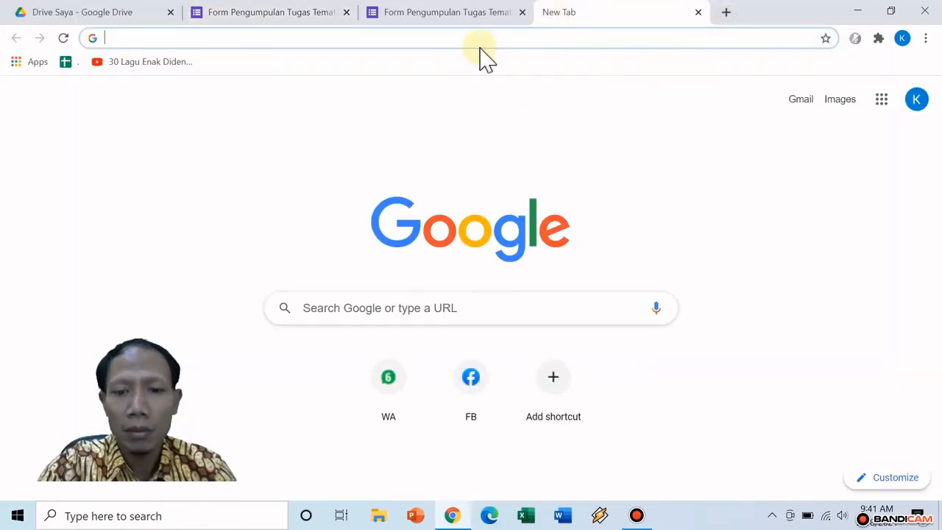
{"action": "type", "text": "bit"}
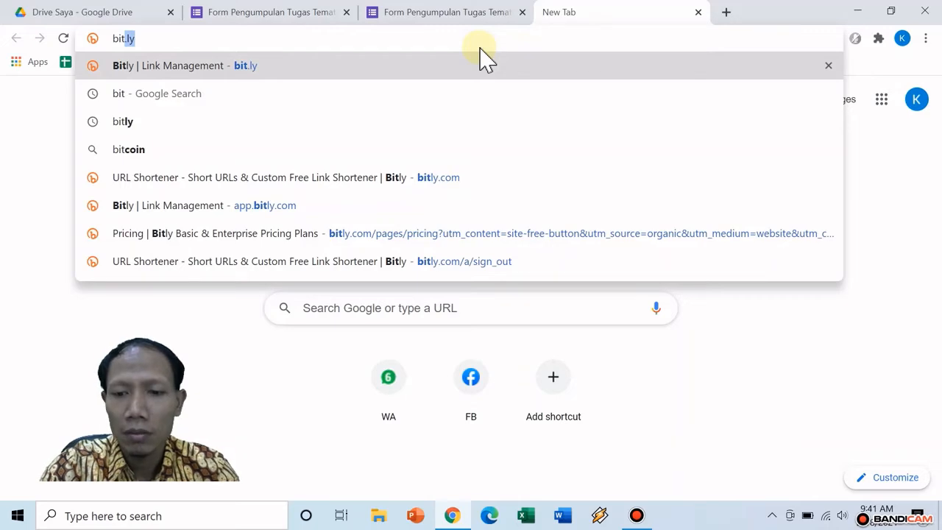
{"action": "type", "text": "ly.com"}
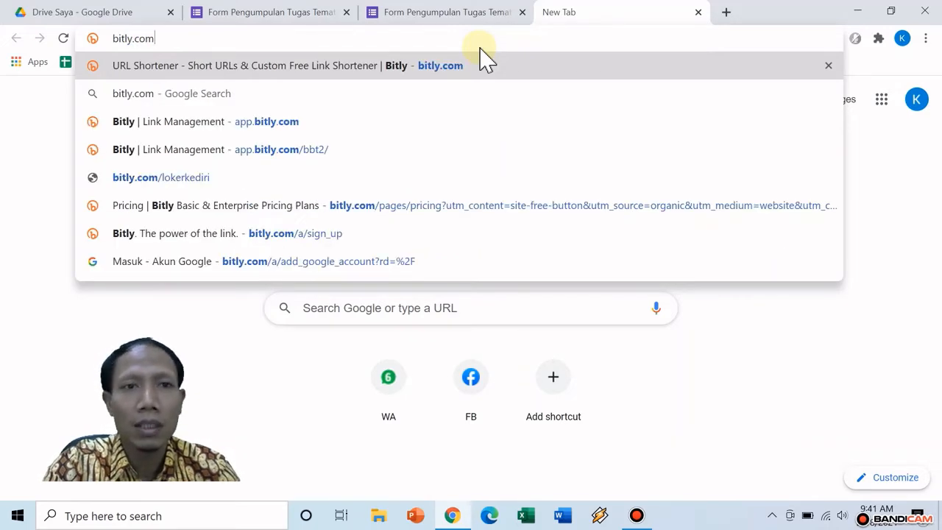
{"action": "key", "text": "Return"}
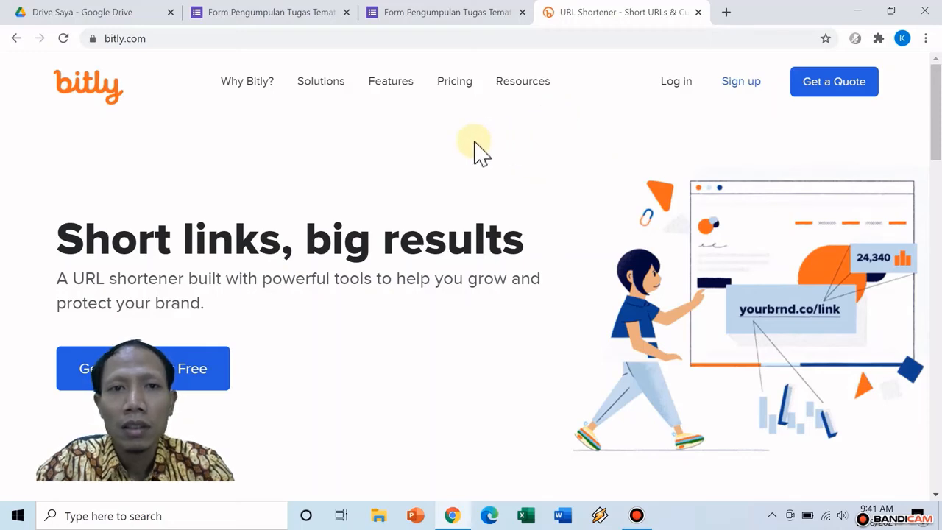
{"action": "left_click", "coordinate": [749, 85]}
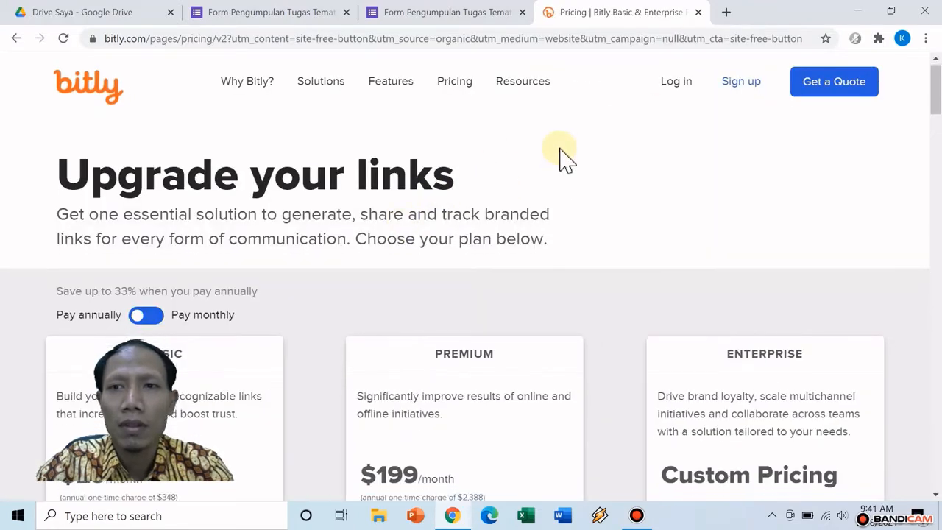
{"action": "scroll", "coordinate": [564, 157], "scroll_direction": "down", "scroll_amount": 3}
{"action": "scroll", "coordinate": [567, 184], "scroll_direction": "down", "scroll_amount": 2}
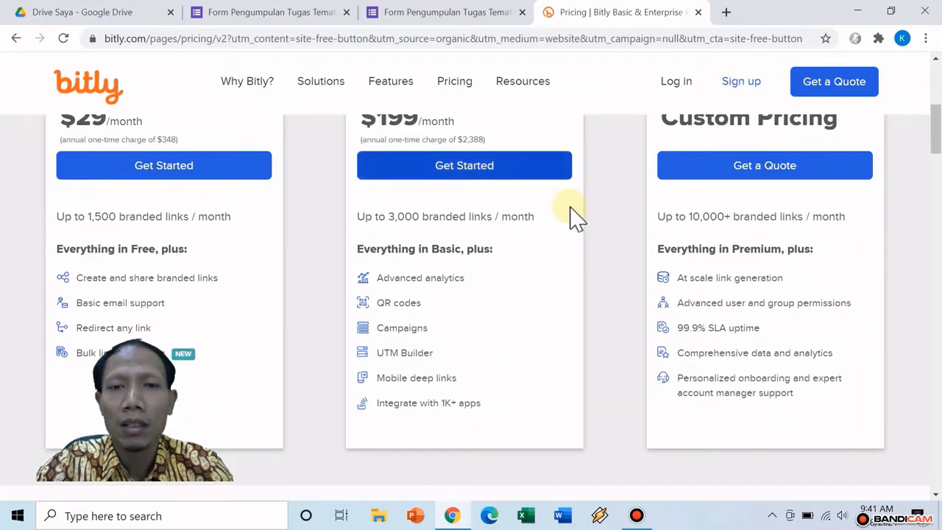
{"action": "scroll", "coordinate": [604, 244], "scroll_direction": "down", "scroll_amount": 5}
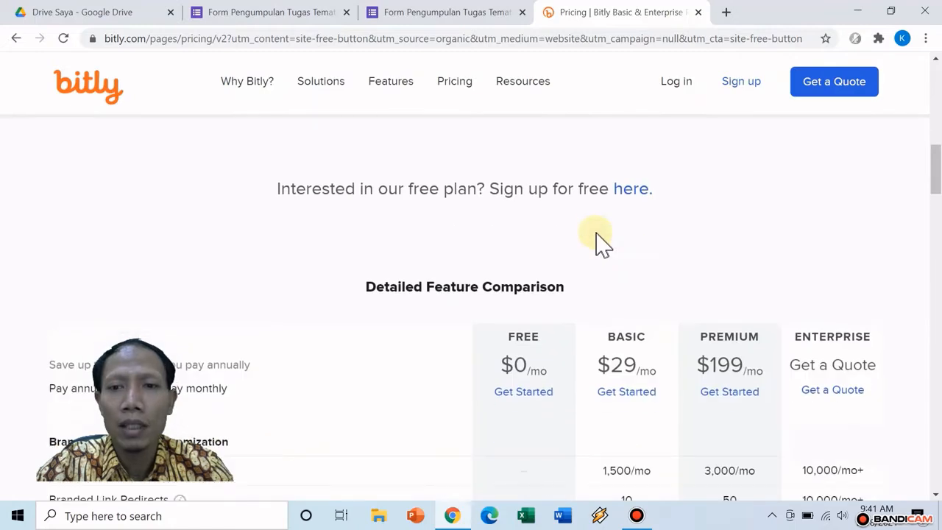
{"action": "scroll", "coordinate": [586, 232], "scroll_direction": "up", "scroll_amount": 5}
{"action": "scroll", "coordinate": [597, 219], "scroll_direction": "down", "scroll_amount": 4}
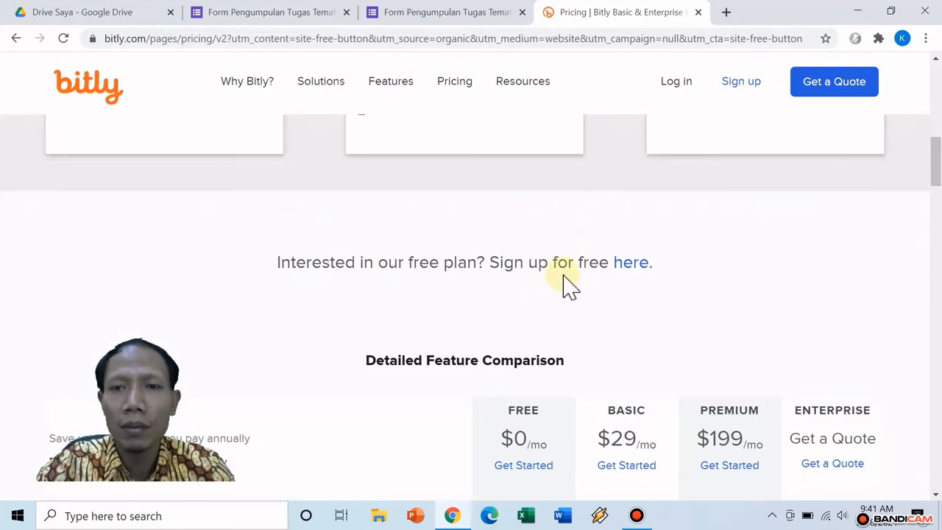
{"action": "left_click", "coordinate": [633, 273]}
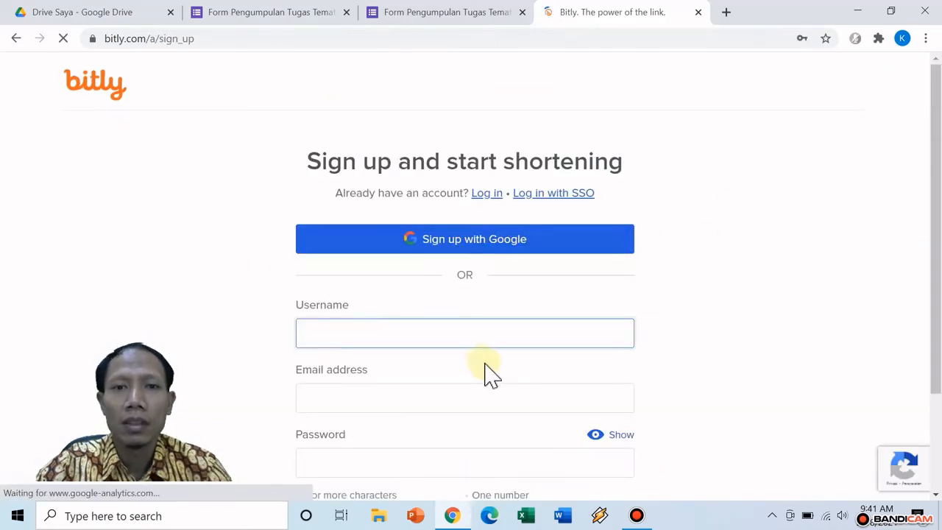
{"action": "scroll", "coordinate": [485, 371], "scroll_direction": "down", "scroll_amount": 1}
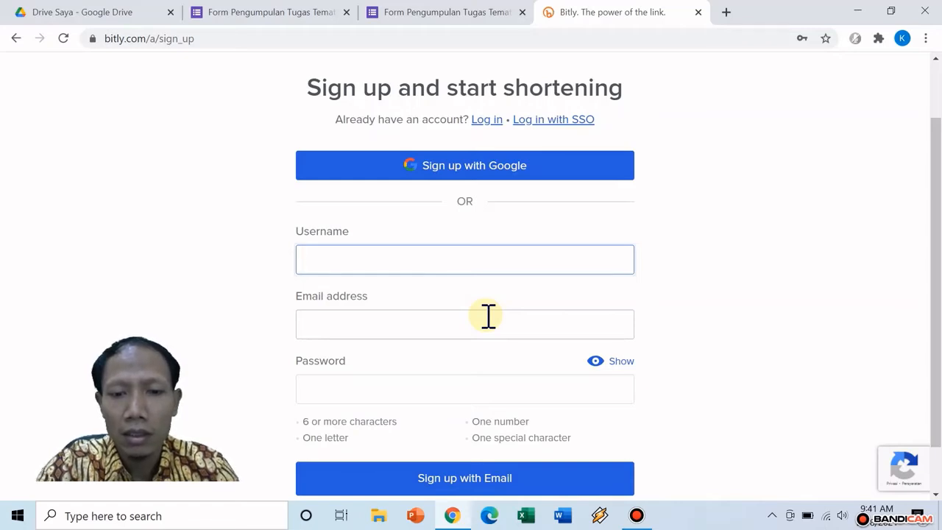
Fill in the sign-up form's username, e-mail address and account password
{"action": "type", "text": "ABD"}
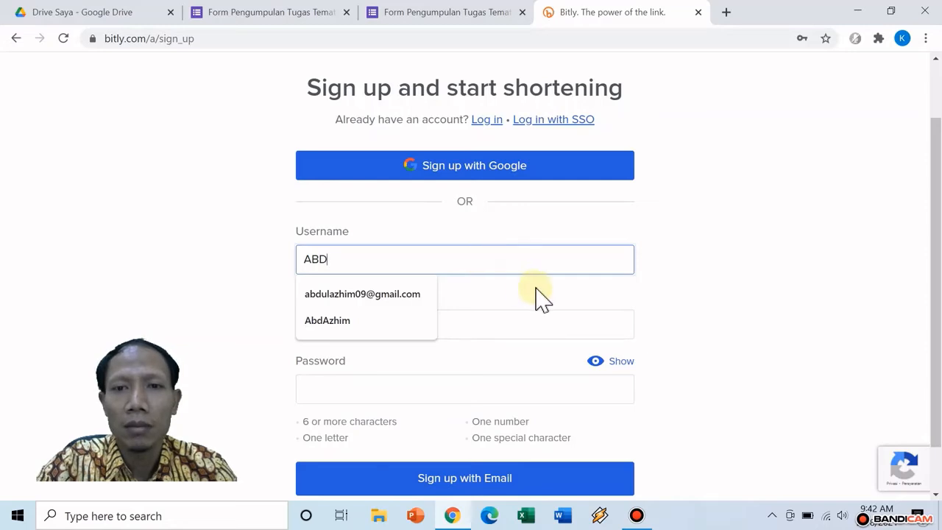
{"action": "left_click", "coordinate": [716, 304]}
{"action": "left_click", "coordinate": [324, 314]}
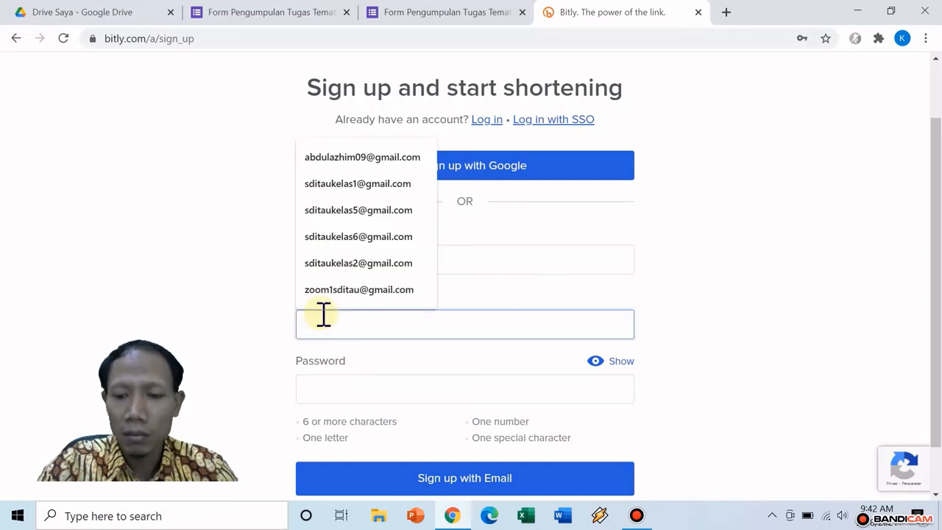
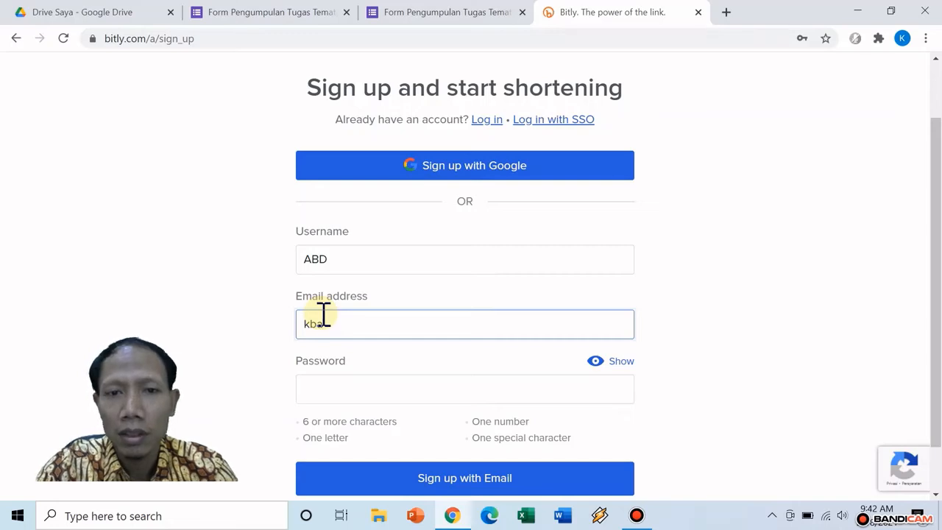
{"action": "key", "text": "BackSpace"}
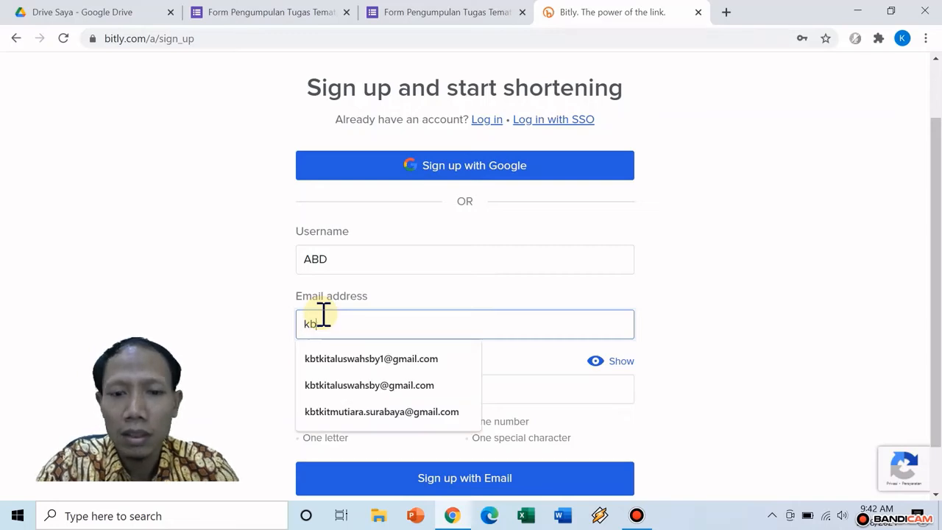
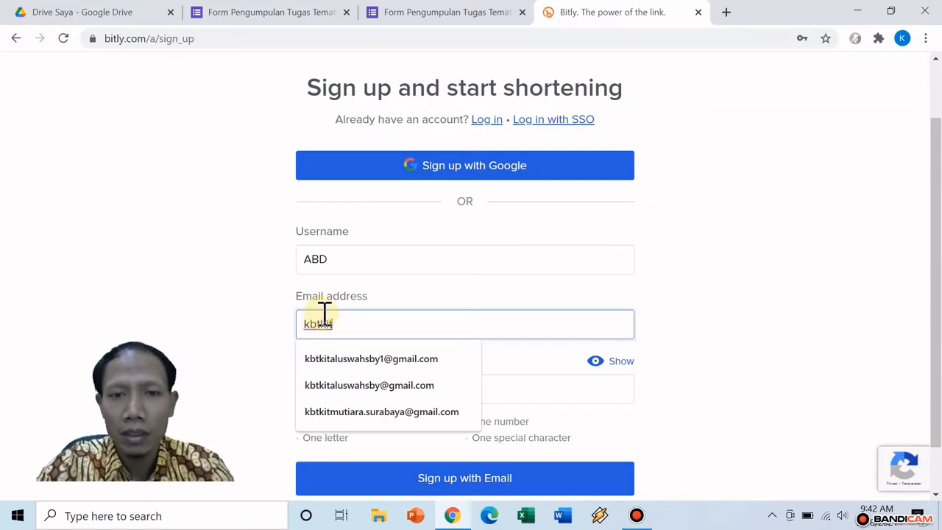
{"action": "left_click", "coordinate": [378, 413]}
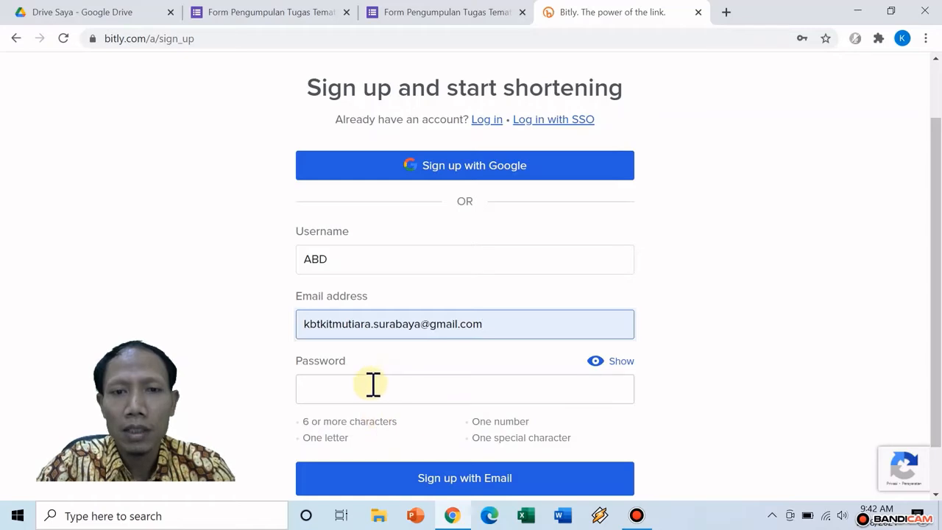
{"action": "left_click", "coordinate": [374, 388]}
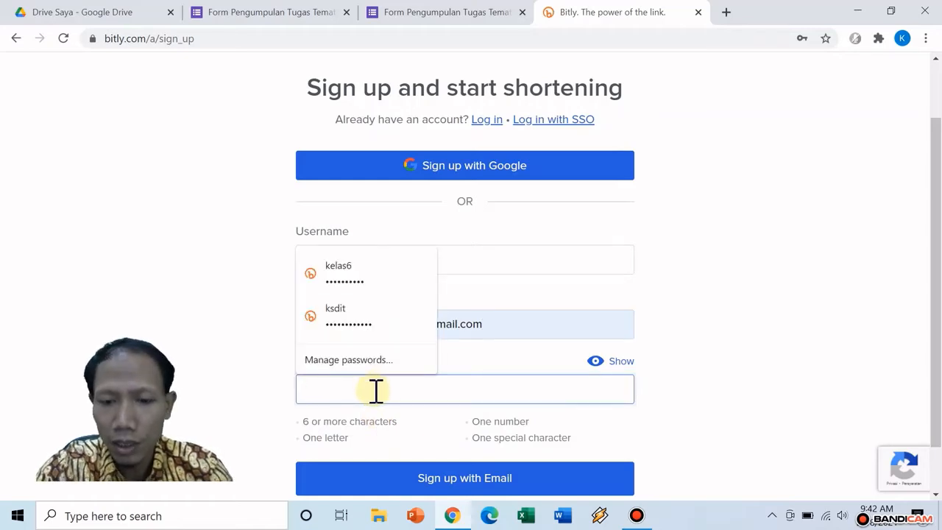
{"action": "type", "text": "****"}
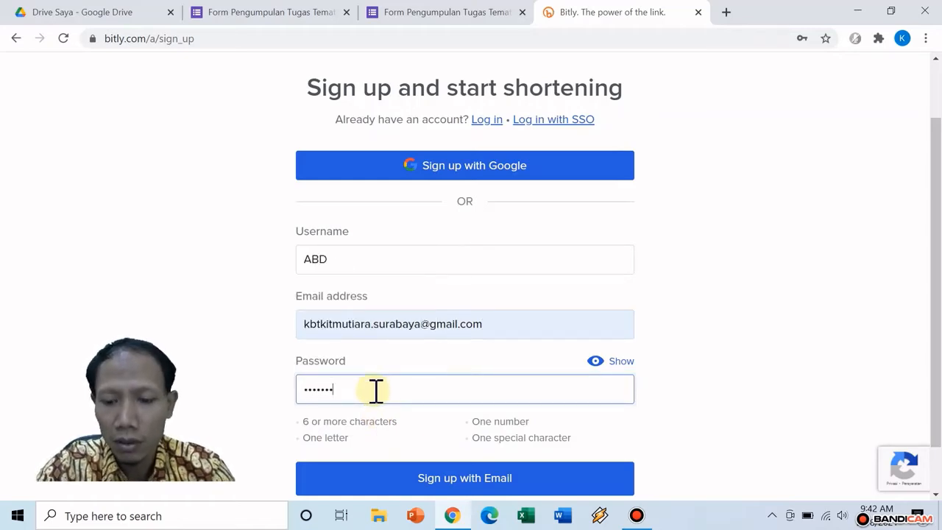
{"action": "type", "text": "*******"}
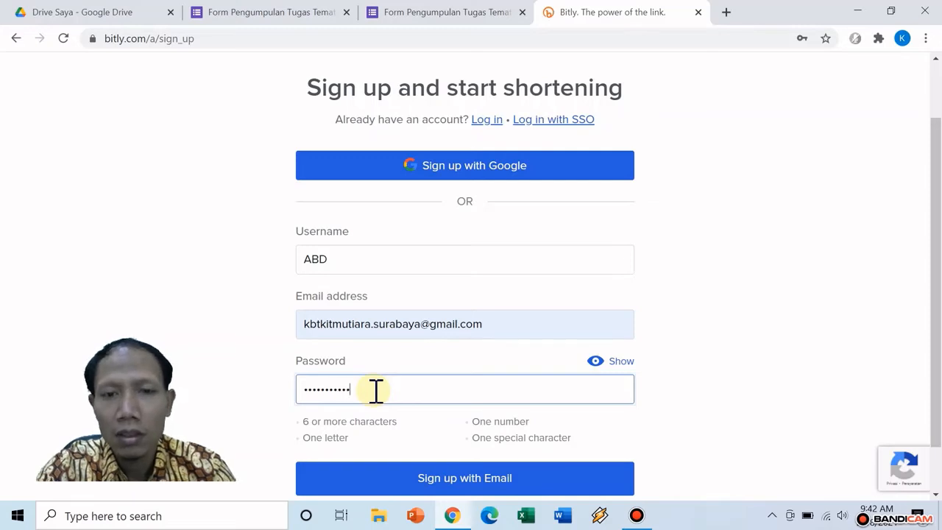
{"action": "scroll", "coordinate": [651, 313], "scroll_direction": "down", "scroll_amount": 1}
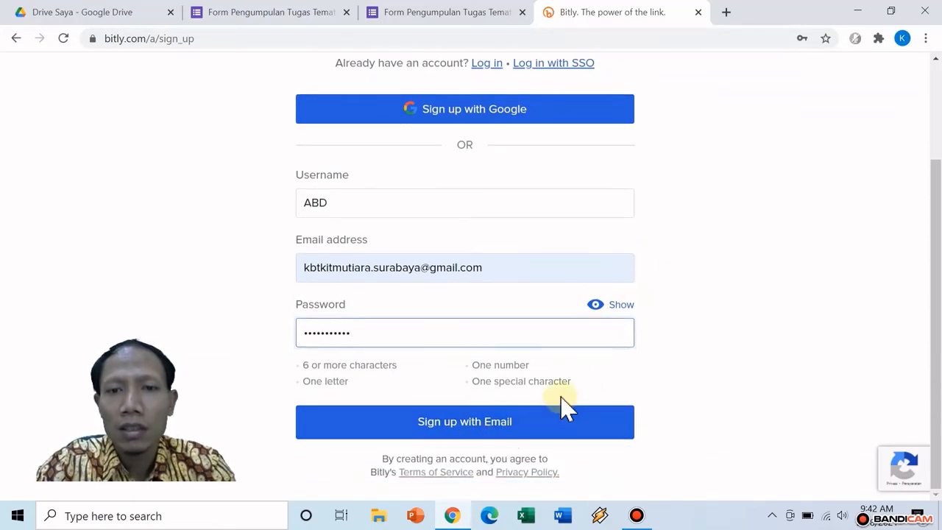
Submit the sign-up form, then replace the taken username with a new one and resubmit
{"action": "left_click", "coordinate": [530, 432]}
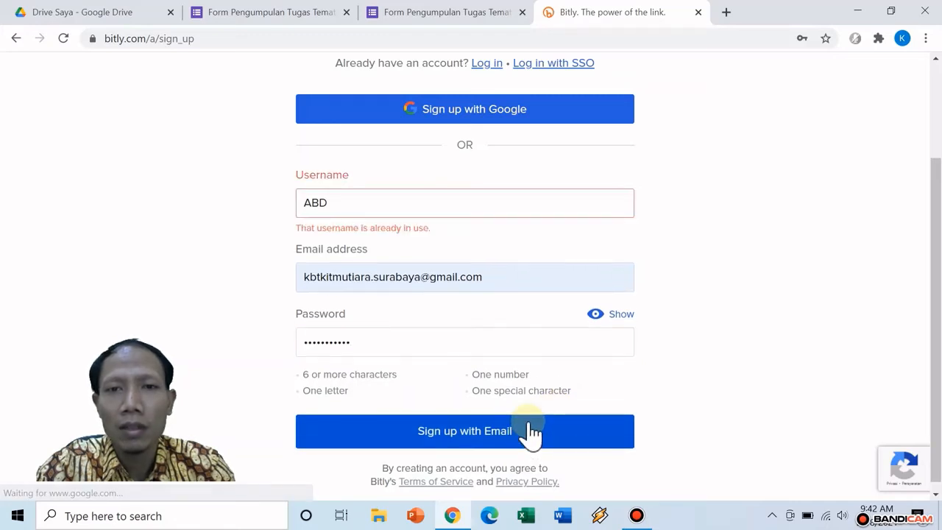
{"action": "left_click", "coordinate": [356, 204]}
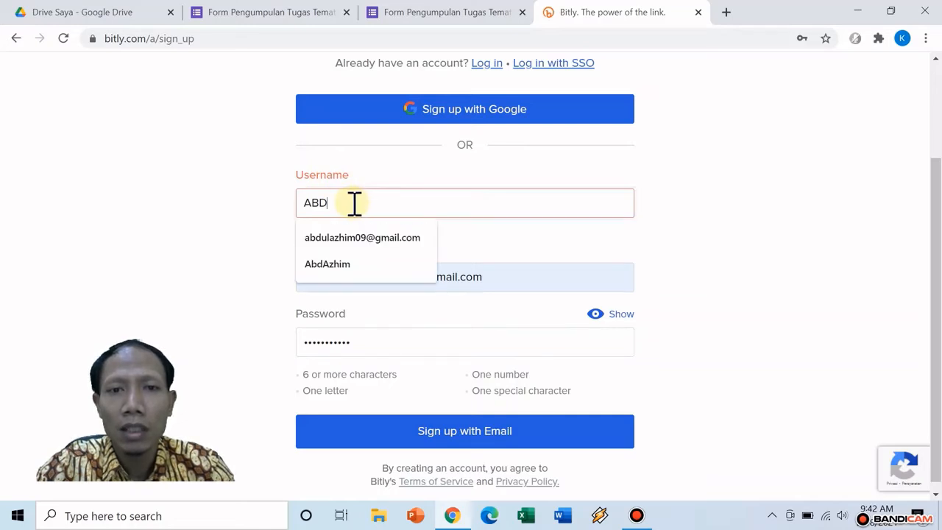
{"action": "left_click_drag", "start_coordinate": [341, 204], "coordinate": [302, 204]}
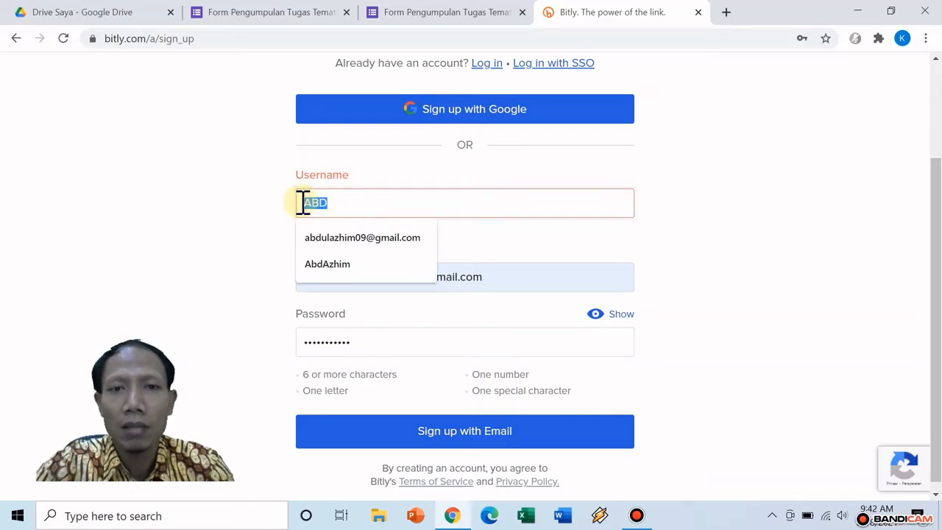
{"action": "type", "text": "mutiara"}
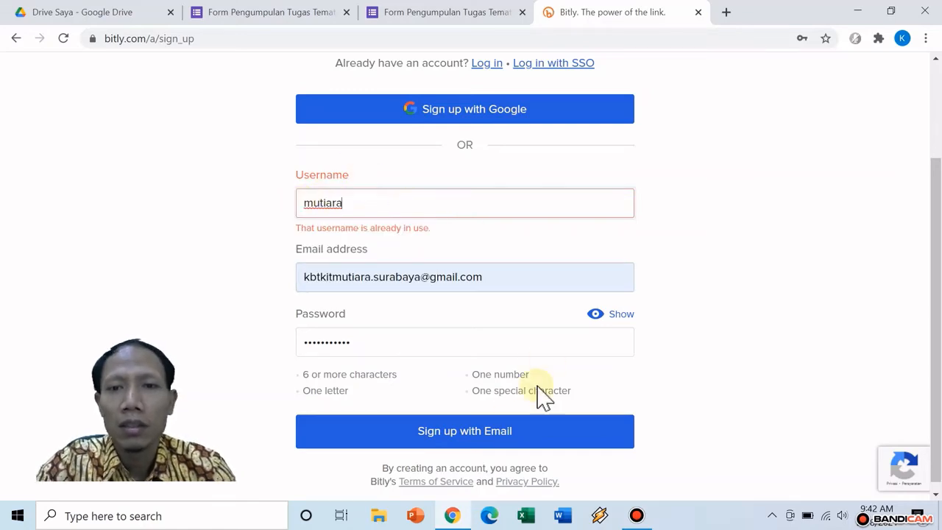
{"action": "left_click", "coordinate": [530, 440]}
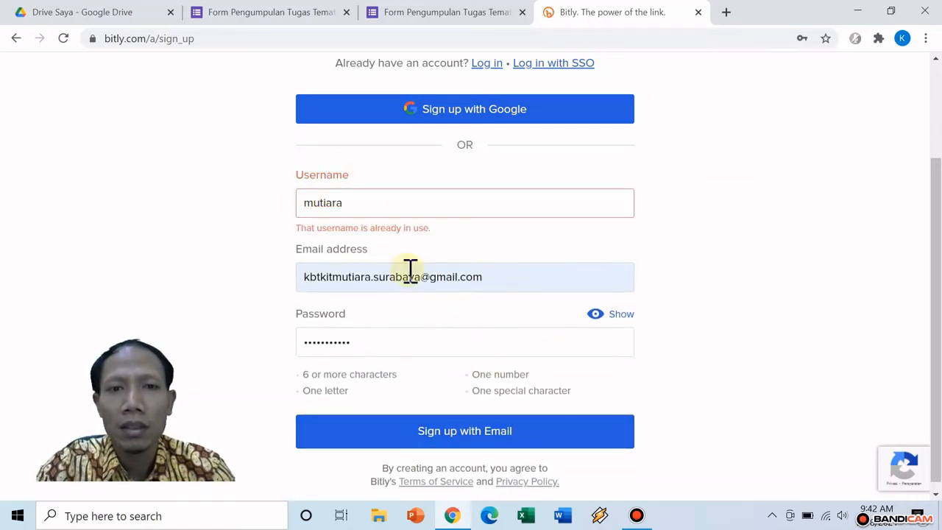
Replace the second rejected username with another one and submit to create the account
{"action": "left_click_drag", "start_coordinate": [357, 206], "coordinate": [223, 210]}
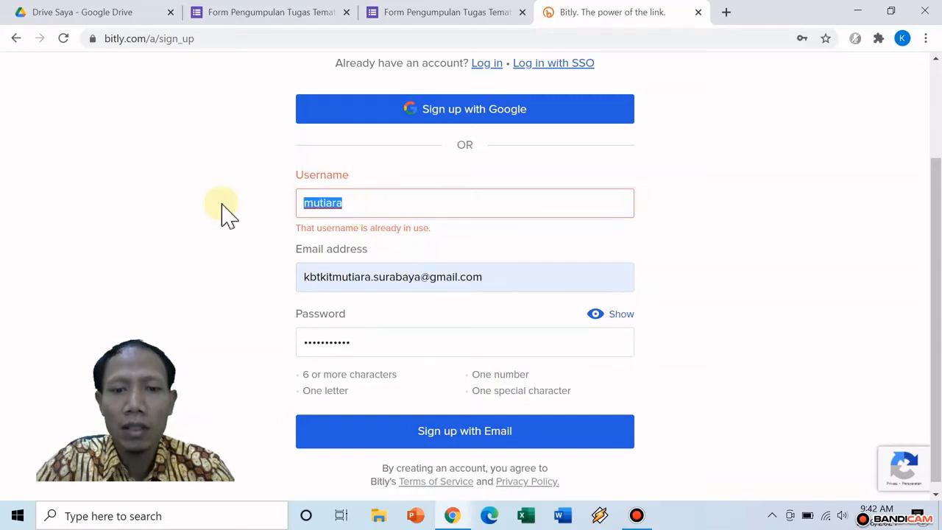
{"action": "type", "text": "a"}
{"action": "key", "text": "BackSpace"}
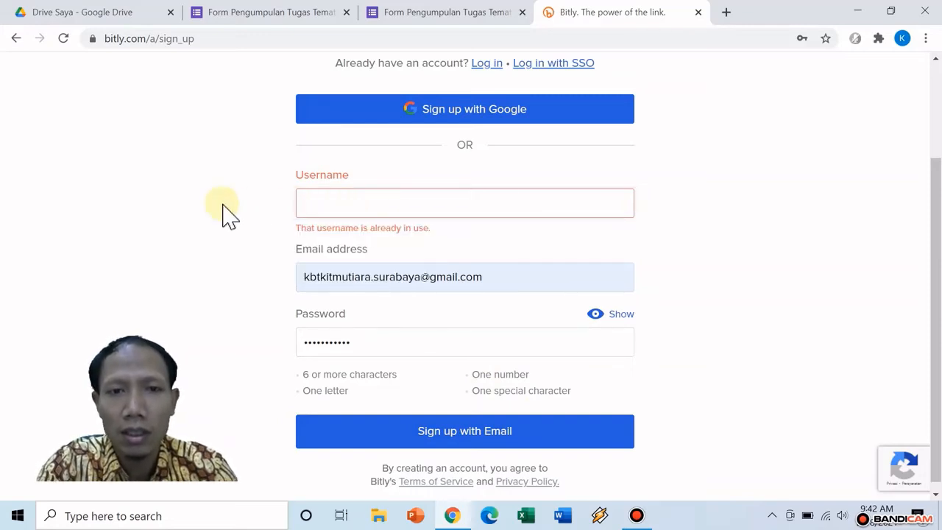
{"action": "type", "text": "tkit"}
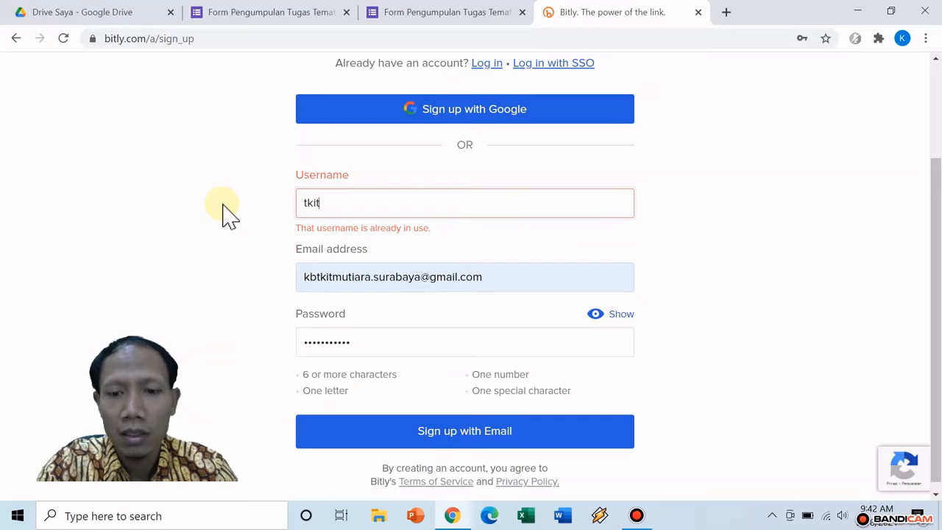
{"action": "type", "text": "mut"}
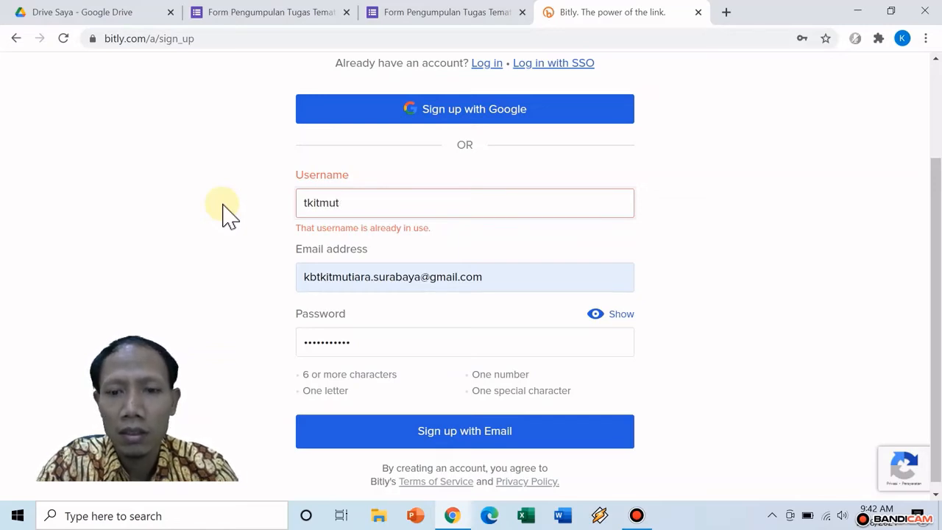
{"action": "type", "text": "aiara"}
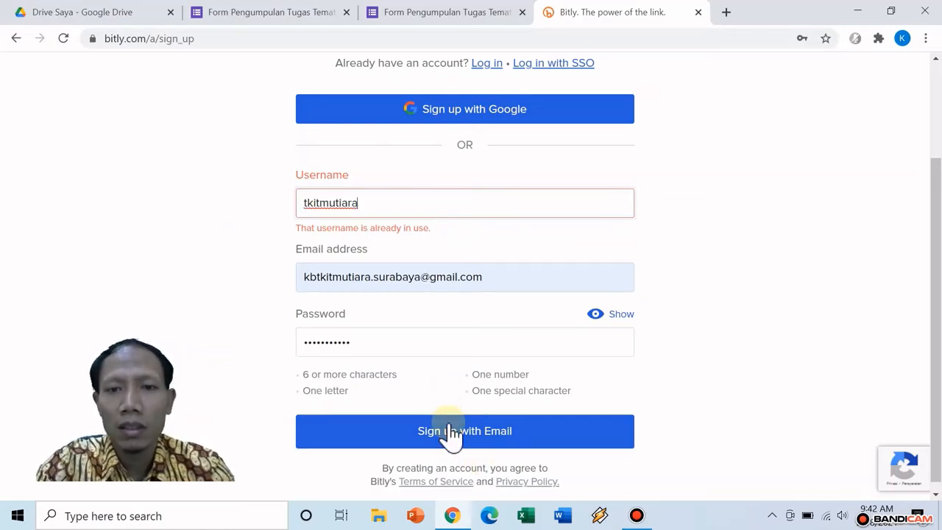
{"action": "left_click", "coordinate": [451, 433]}
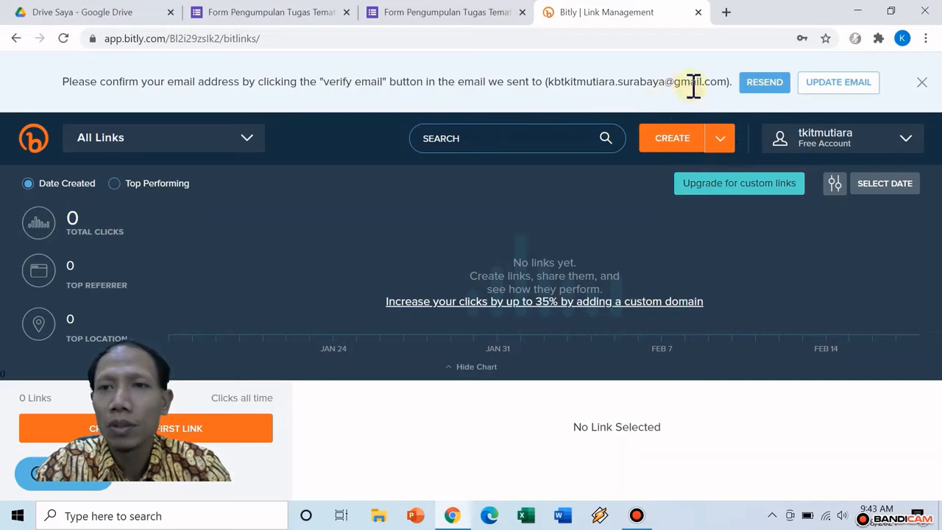
Dismiss the verification notice and create a short link from the pasted Google Form URL
{"action": "left_click", "coordinate": [922, 83]}
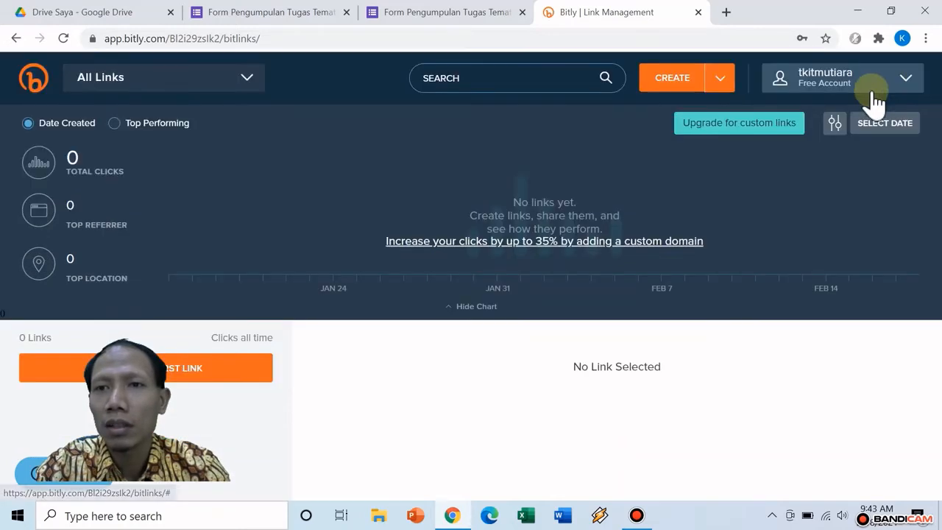
{"action": "left_click", "coordinate": [681, 84]}
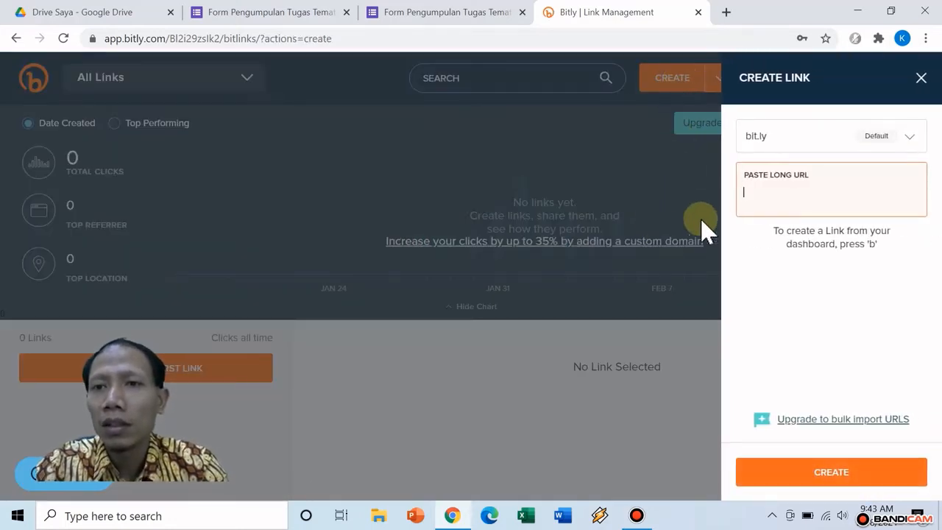
{"action": "right_click", "coordinate": [783, 195]}
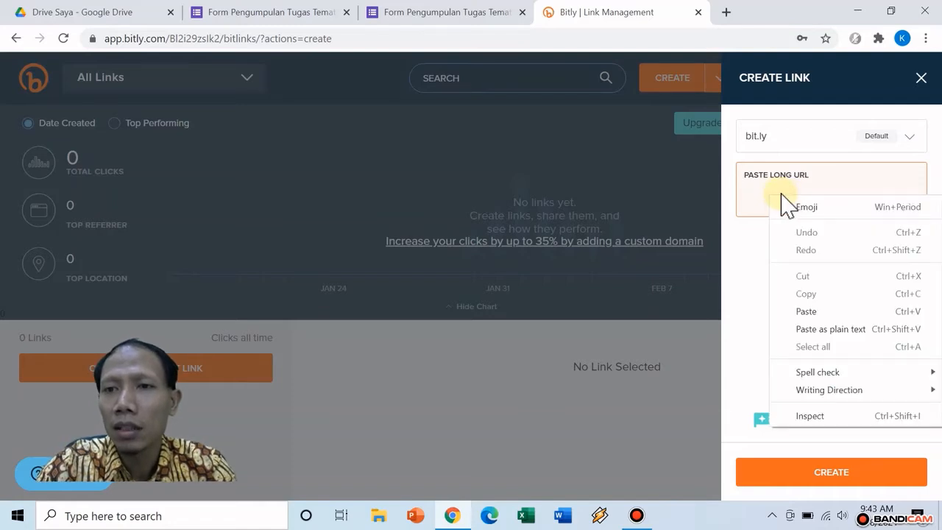
{"action": "left_click", "coordinate": [823, 315]}
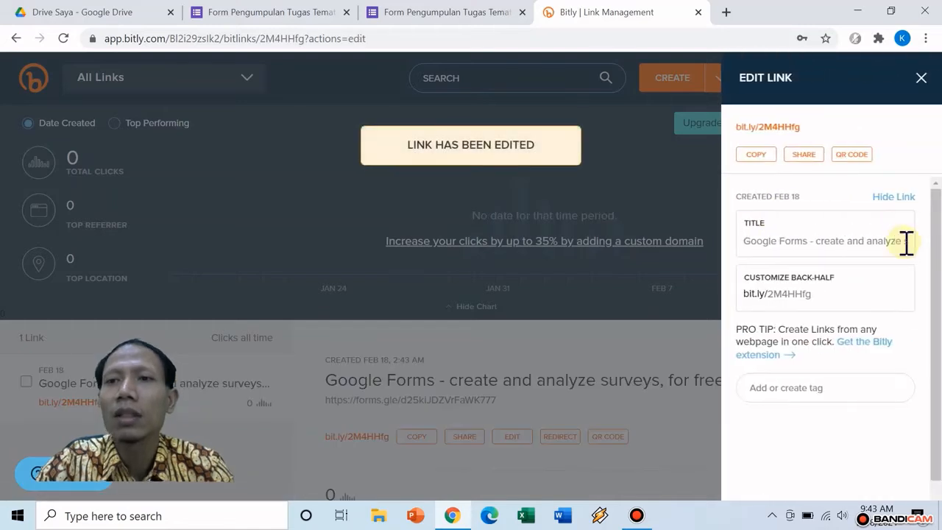
Change the short link's back-half to Form_tugastematik and save it
{"action": "left_click", "coordinate": [828, 301]}
{"action": "key", "text": "BackSpace"}
{"action": "key", "text": "BackSpace"}
{"action": "key", "text": "BackSpace"}
{"action": "key", "text": "BackSpace"}
{"action": "key", "text": "BackSpace"}
{"action": "key", "text": "BackSpace"}
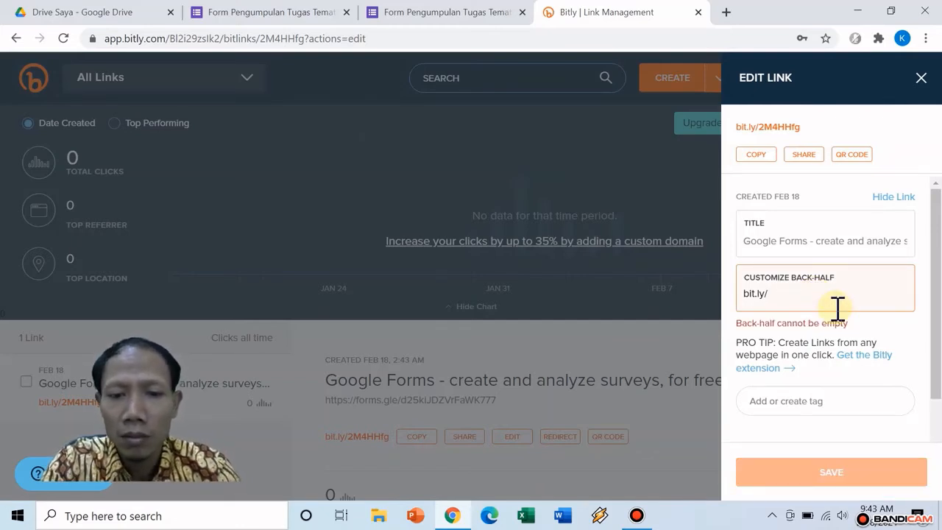
{"action": "type", "text": "Form"}
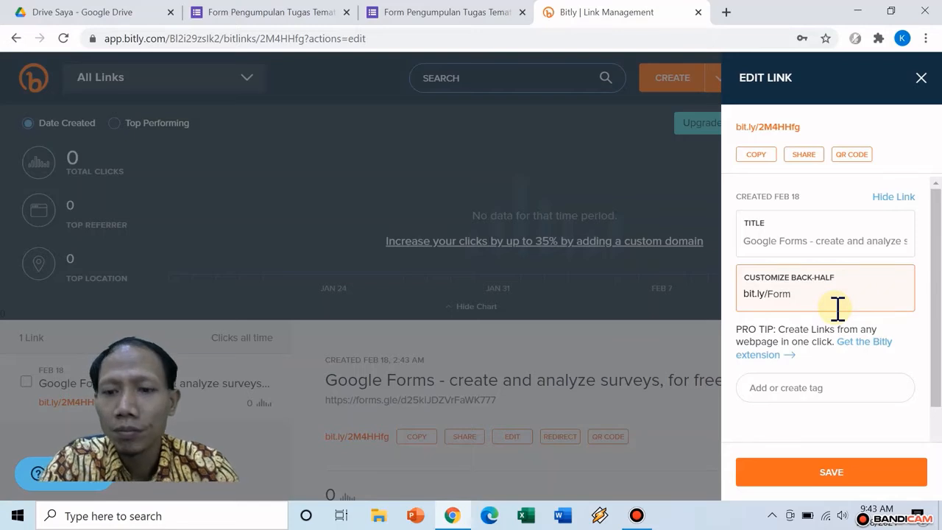
{"action": "type", "text": "_tugas"}
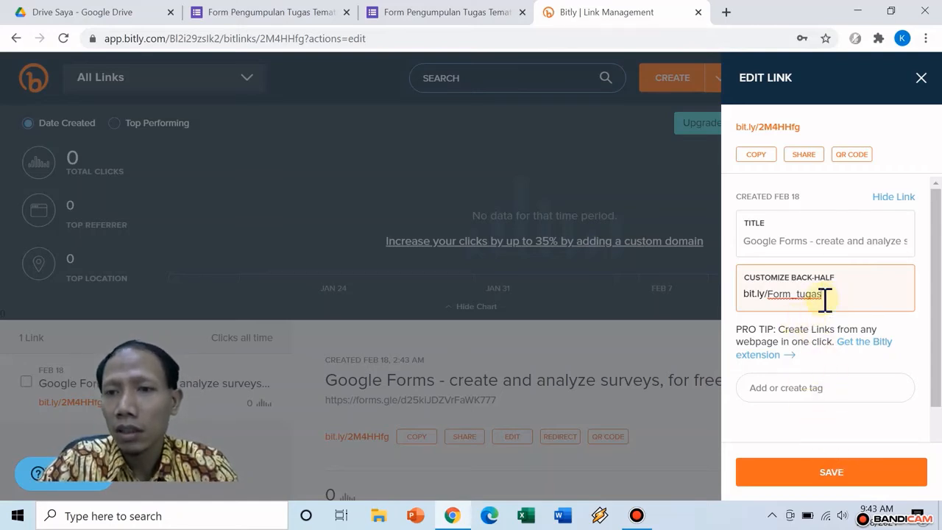
{"action": "left_click", "coordinate": [839, 477]}
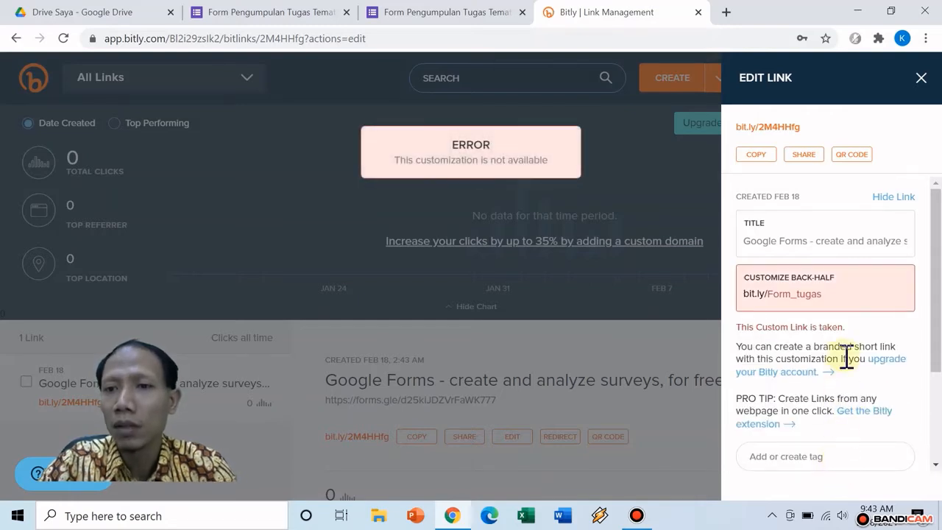
{"action": "left_click", "coordinate": [840, 291]}
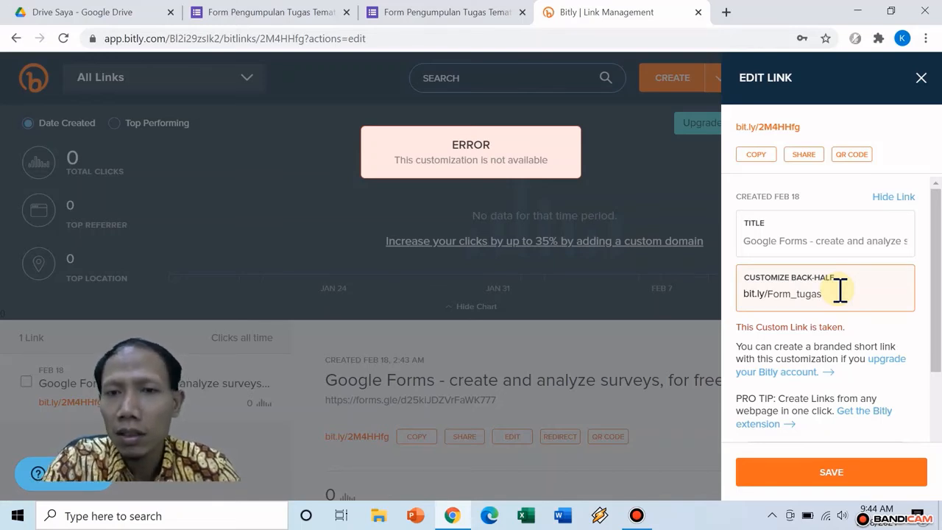
{"action": "type", "text": "tematik"}
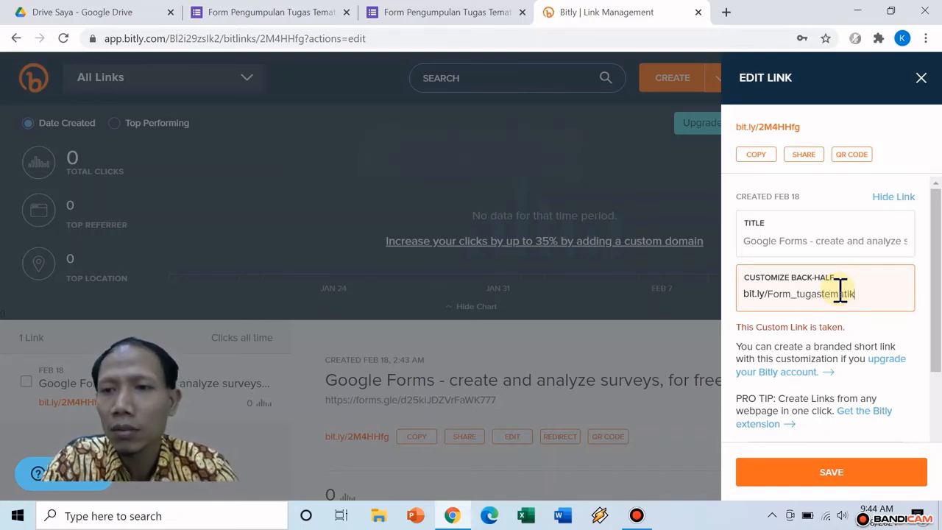
{"action": "left_click", "coordinate": [833, 477]}
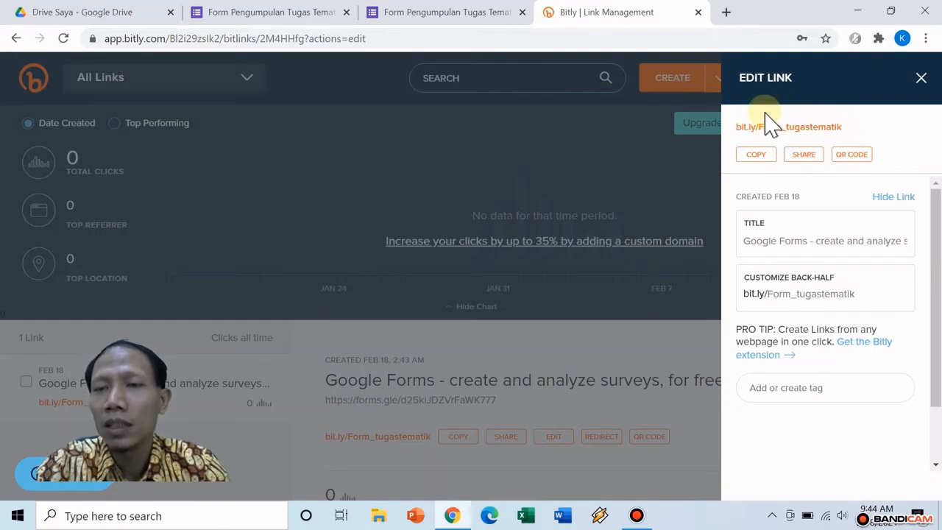
Copy the bit.ly/Form_tugastematik link and open WhatsApp Web in a new tab
{"action": "left_click", "coordinate": [758, 156]}
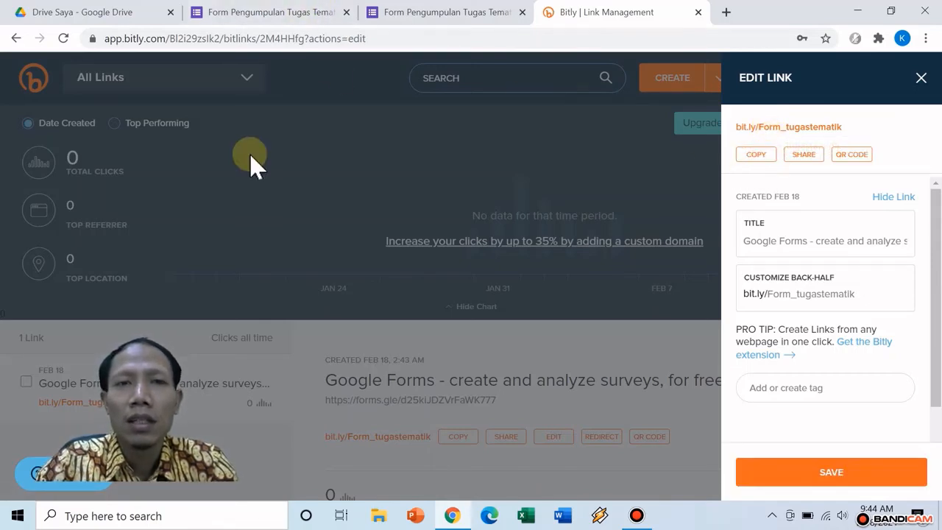
{"action": "left_click", "coordinate": [726, 13]}
{"action": "left_click", "coordinate": [390, 383]}
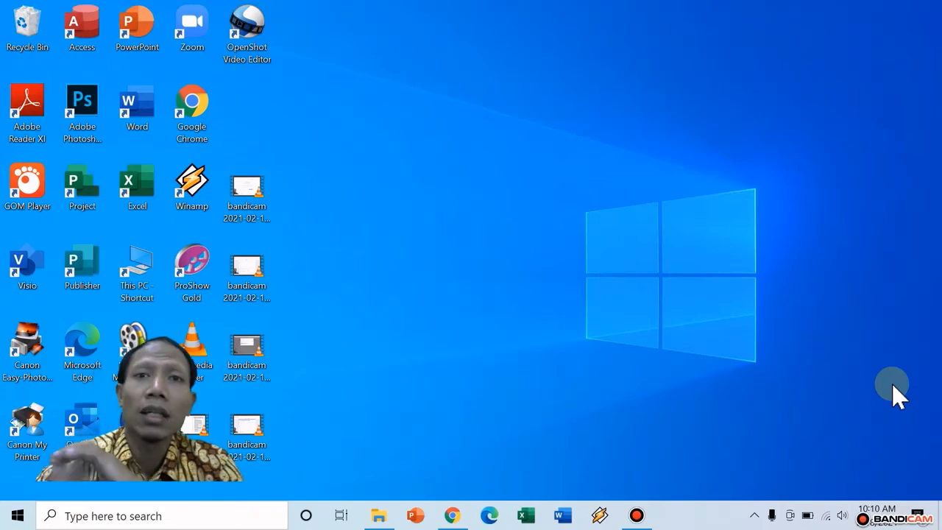
Bring Chrome back up and browse the Google apps list
{"action": "left_click", "coordinate": [449, 515]}
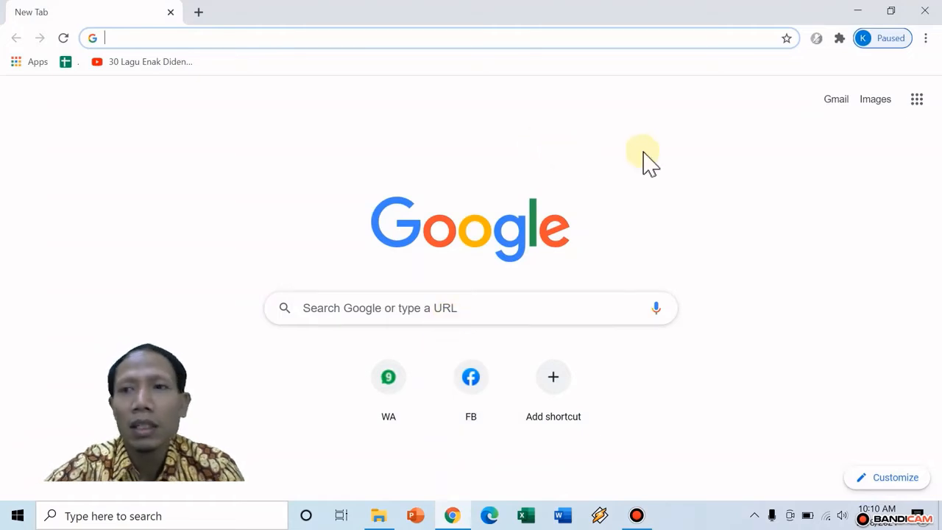
{"action": "left_click", "coordinate": [918, 101]}
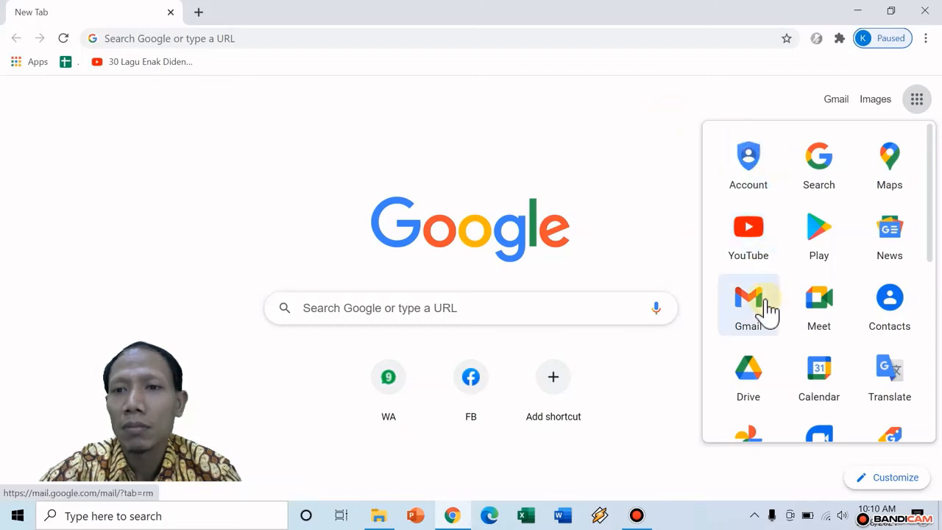
{"action": "scroll", "coordinate": [765, 379], "scroll_direction": "down", "scroll_amount": 1}
{"action": "left_click", "coordinate": [616, 115]}
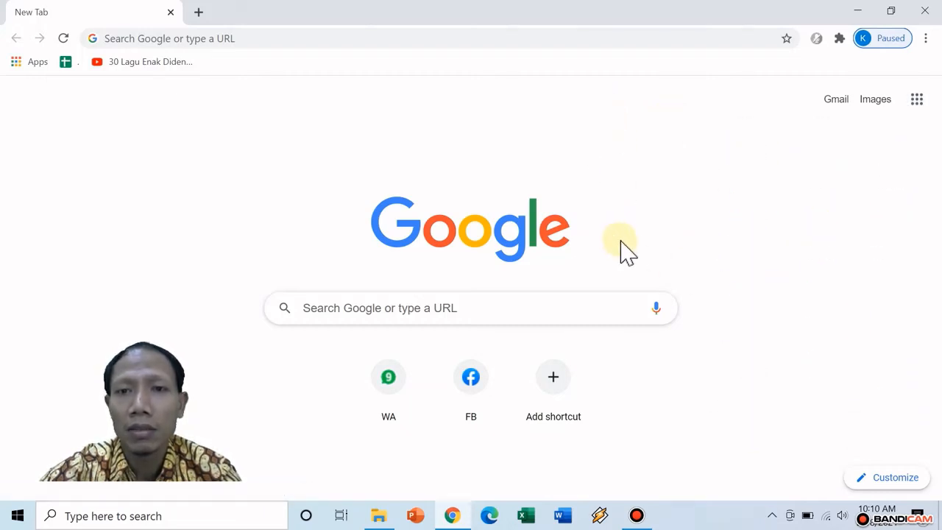
{"action": "left_click", "coordinate": [926, 111]}
{"action": "scroll", "coordinate": [814, 237], "scroll_direction": "down", "scroll_amount": 2}
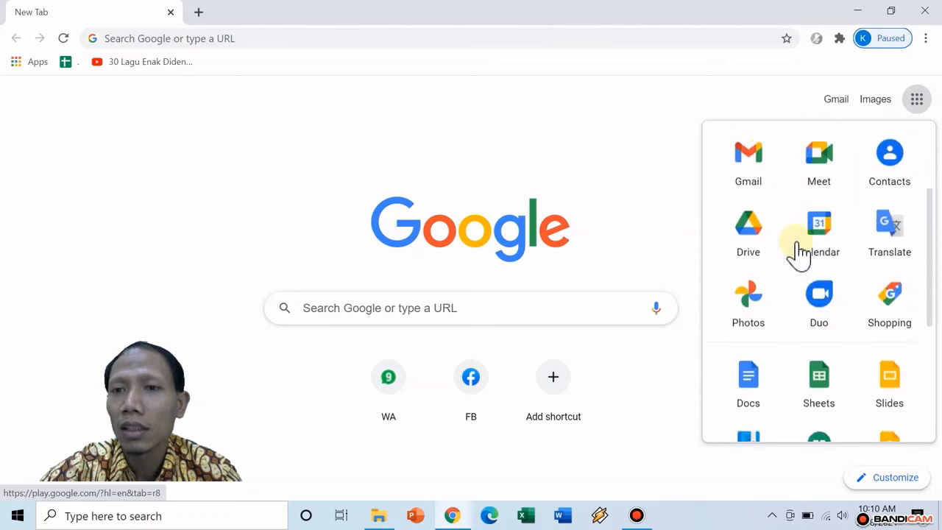
{"action": "left_click", "coordinate": [630, 125]}
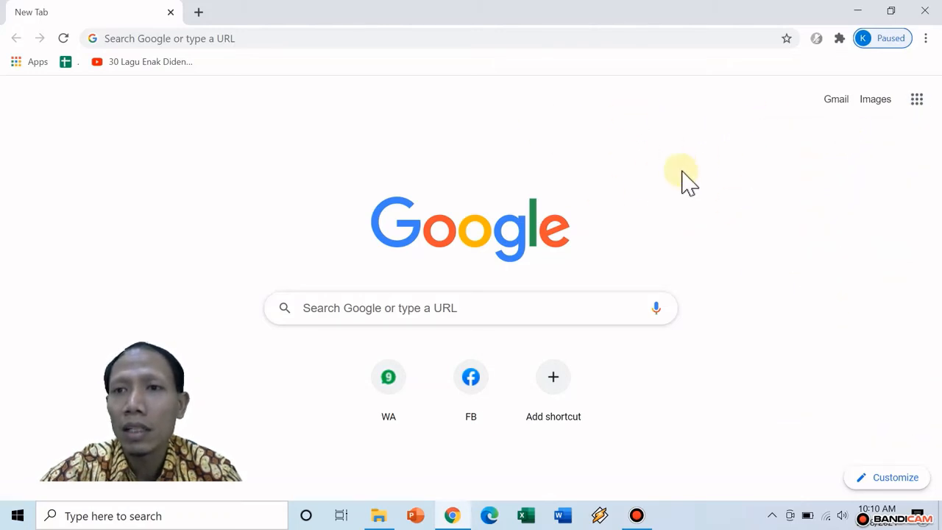
Go to Google Drive and sign in with the school account's saved password
{"action": "left_click", "coordinate": [173, 38]}
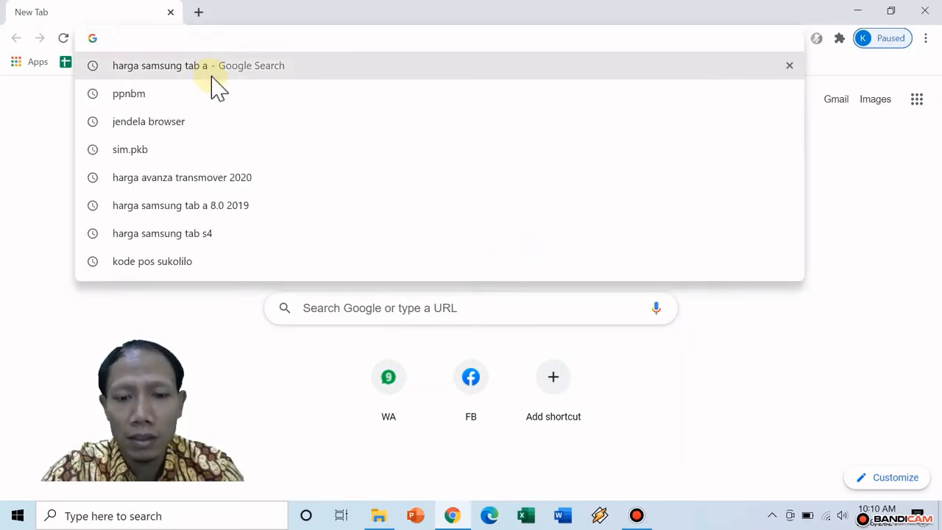
{"action": "type", "text": "driv"}
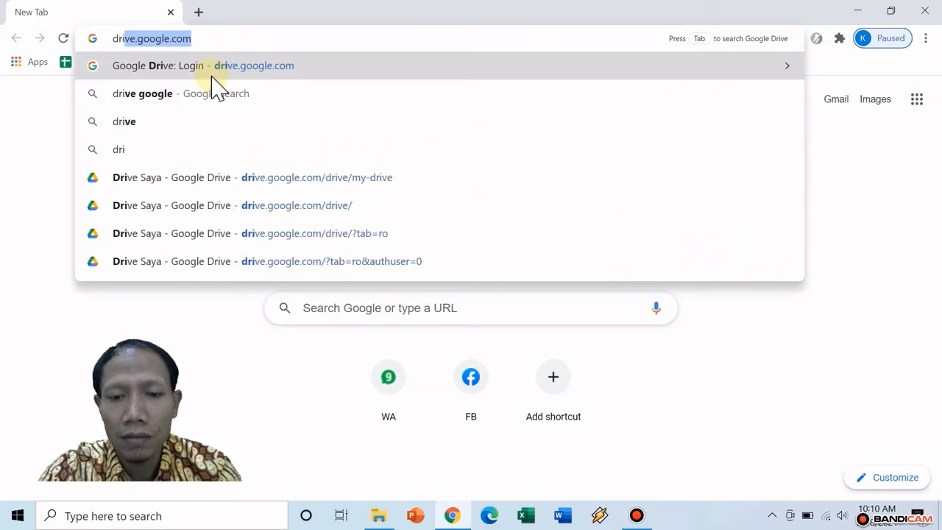
{"action": "type", "text": "e"}
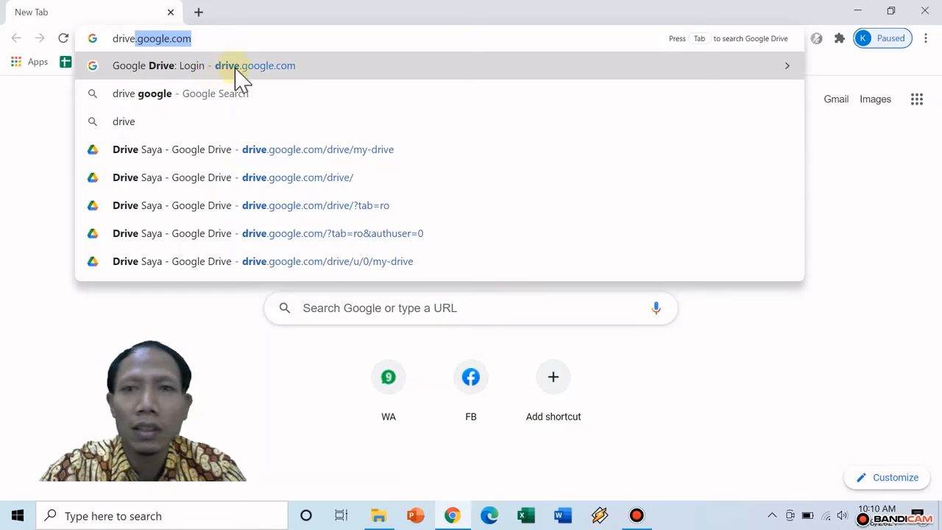
{"action": "left_click", "coordinate": [375, 36]}
{"action": "left_click", "coordinate": [907, 254]}
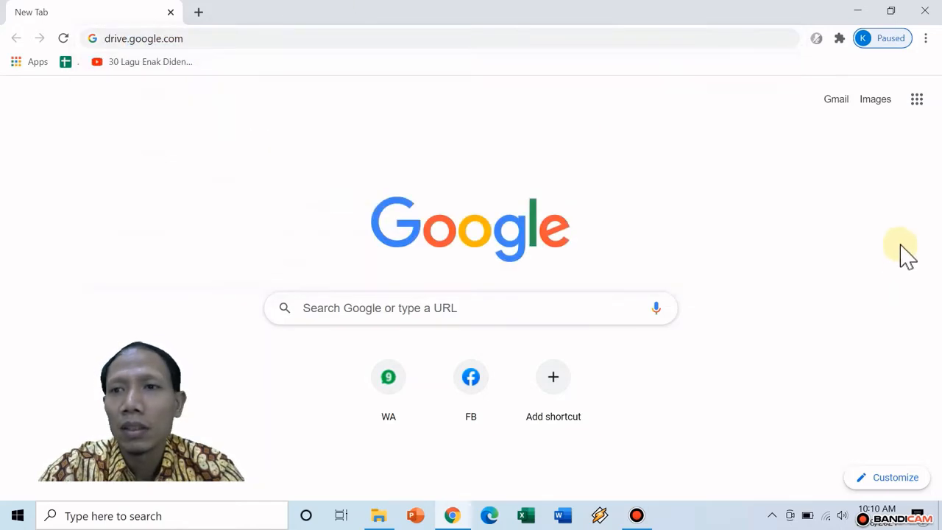
{"action": "left_click", "coordinate": [916, 100]}
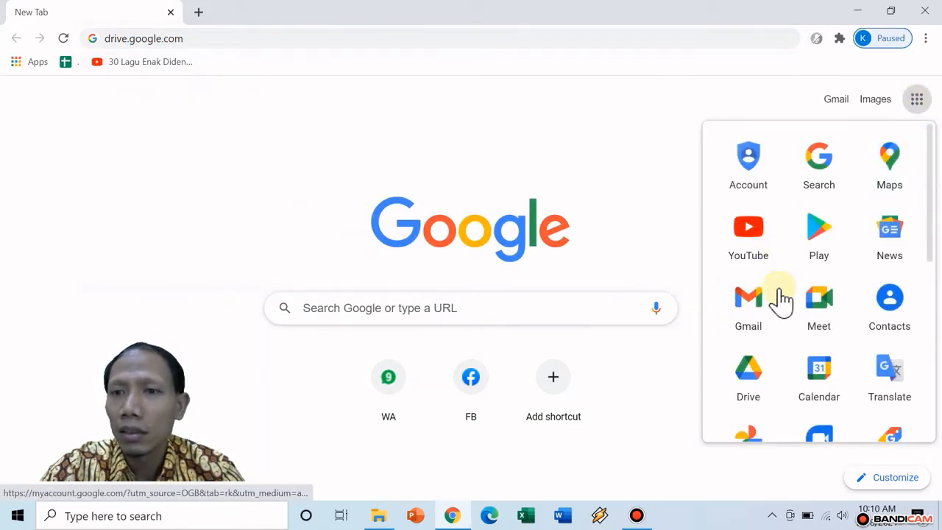
{"action": "scroll", "coordinate": [780, 302], "scroll_direction": "down", "scroll_amount": 2}
{"action": "left_click", "coordinate": [760, 246]}
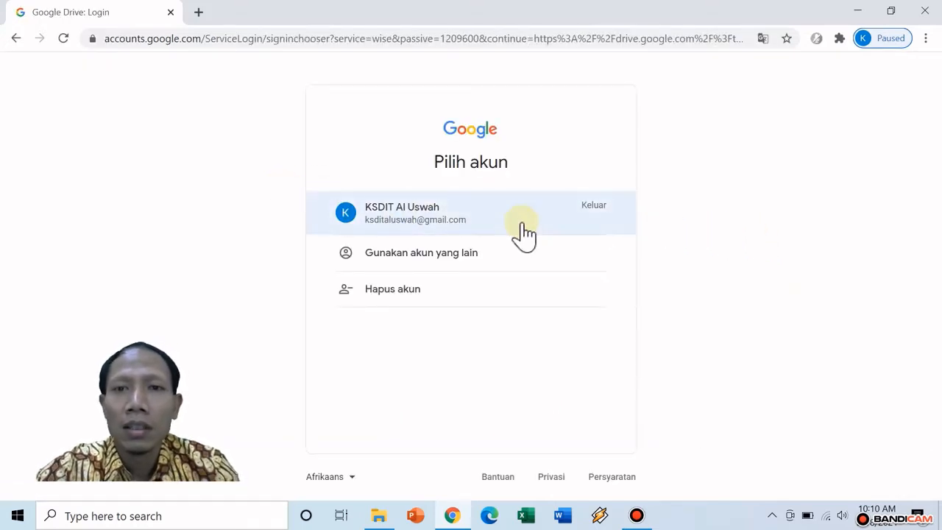
{"action": "left_click", "coordinate": [516, 229]}
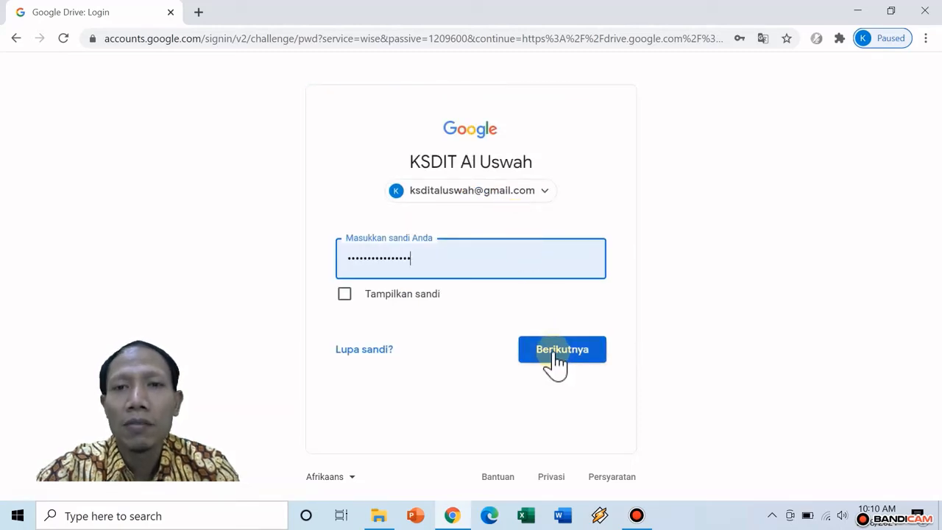
{"action": "left_click", "coordinate": [555, 354]}
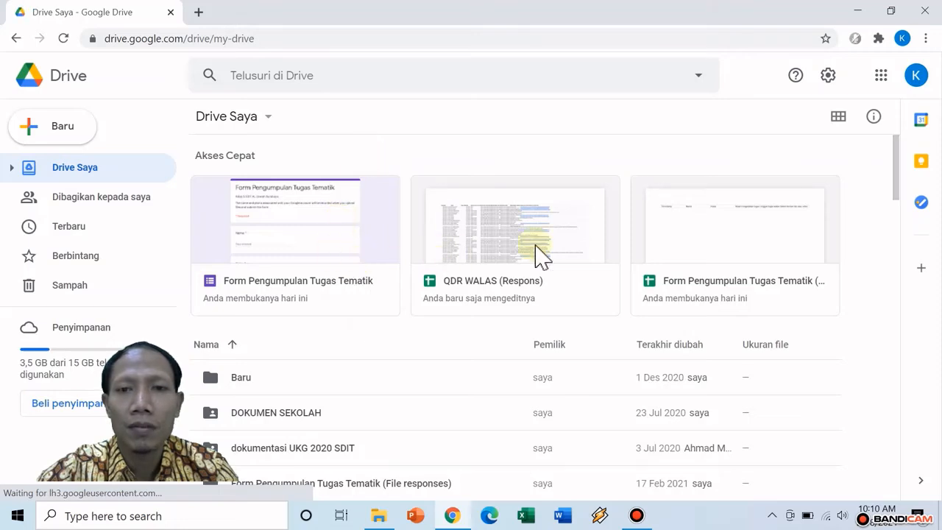
Open Form Pengumpulan Tugas Tematik and browse its response in Summary, Question and Individual views
{"action": "double_click", "coordinate": [351, 247]}
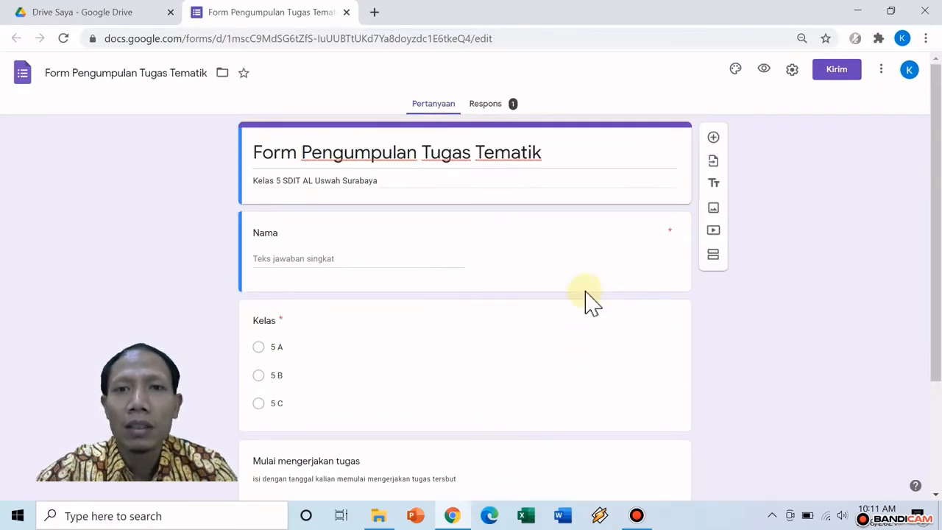
{"action": "left_click", "coordinate": [512, 109]}
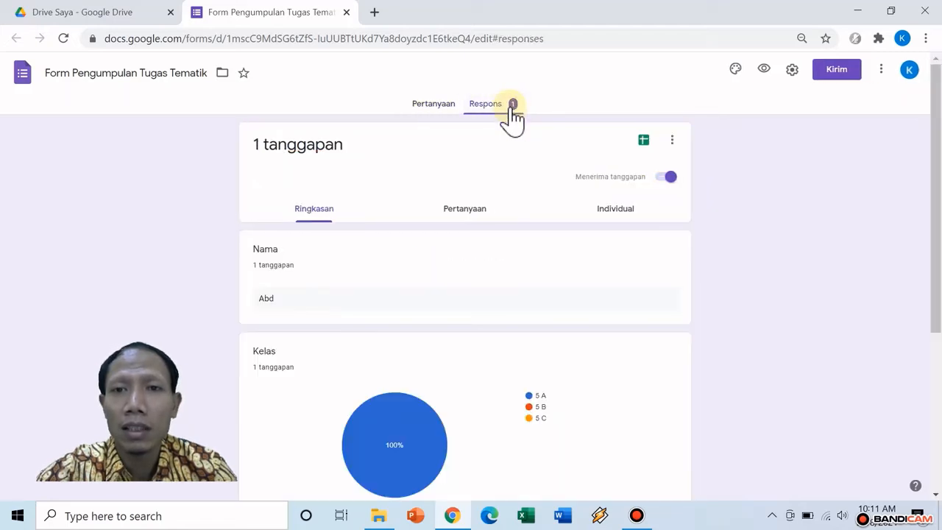
{"action": "scroll", "coordinate": [536, 295], "scroll_direction": "down", "scroll_amount": 3}
{"action": "scroll", "coordinate": [536, 294], "scroll_direction": "down", "scroll_amount": 1}
{"action": "scroll", "coordinate": [535, 295], "scroll_direction": "up", "scroll_amount": 4}
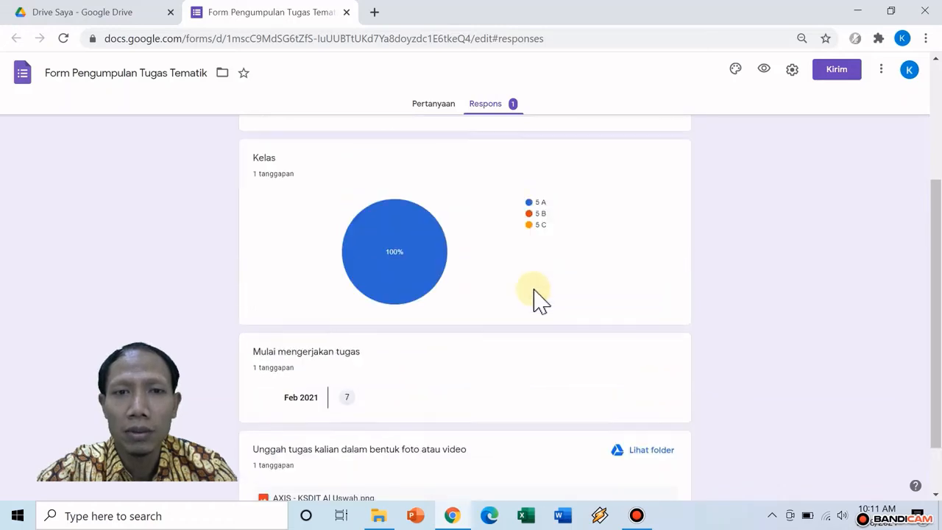
{"action": "left_click", "coordinate": [486, 217]}
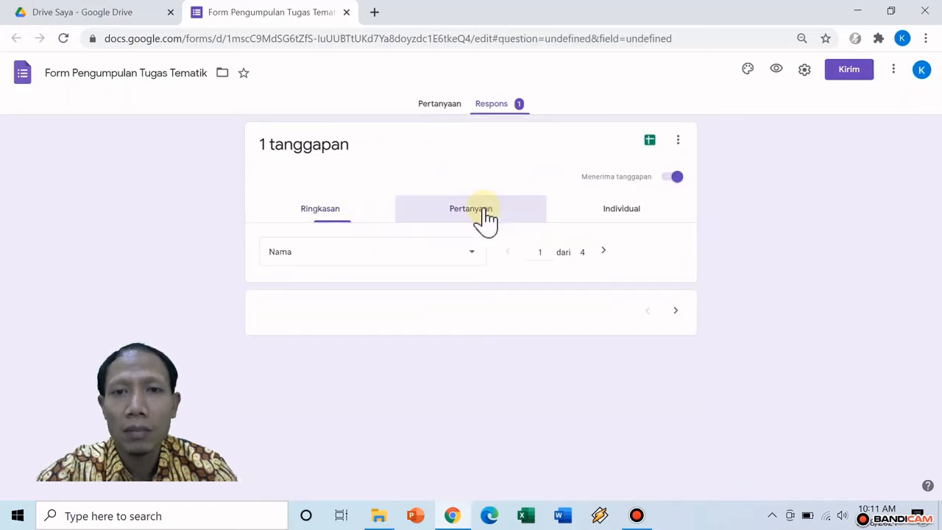
{"action": "left_click", "coordinate": [611, 221]}
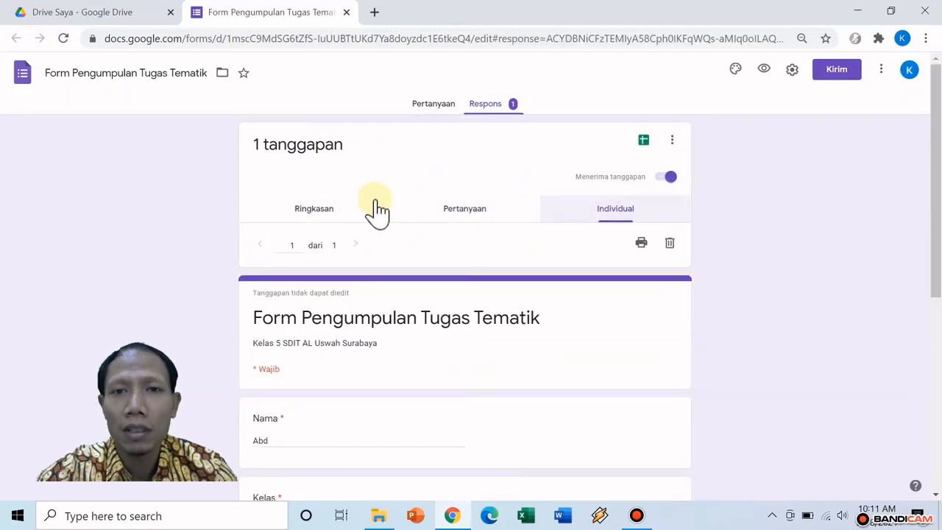
{"action": "left_click", "coordinate": [329, 217]}
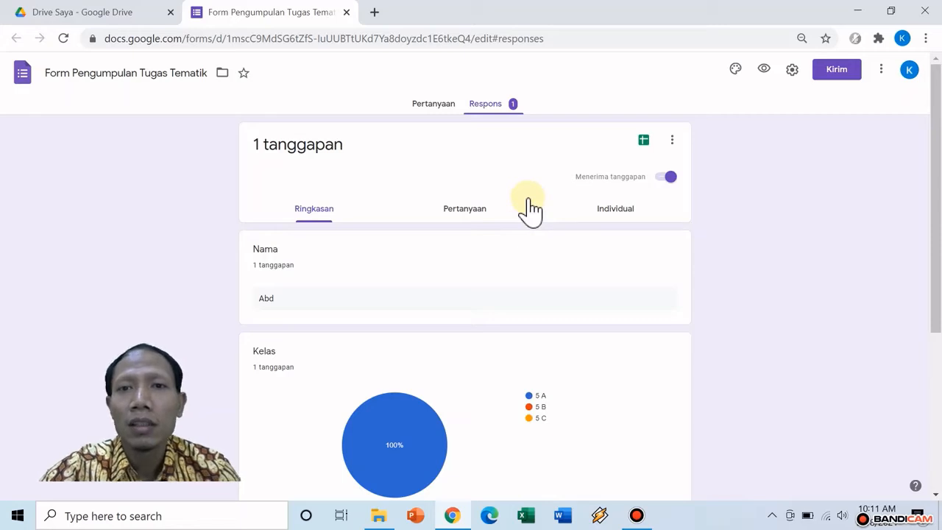
Open the form's responses in the linked Google Sheets spreadsheet
{"action": "left_click", "coordinate": [644, 140]}
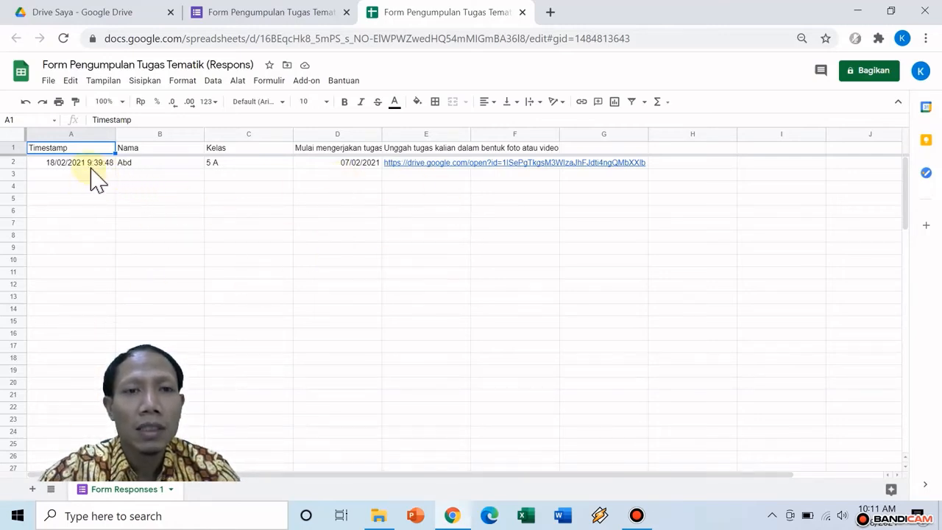
{"action": "mouse_move", "coordinate": [390, 166]}
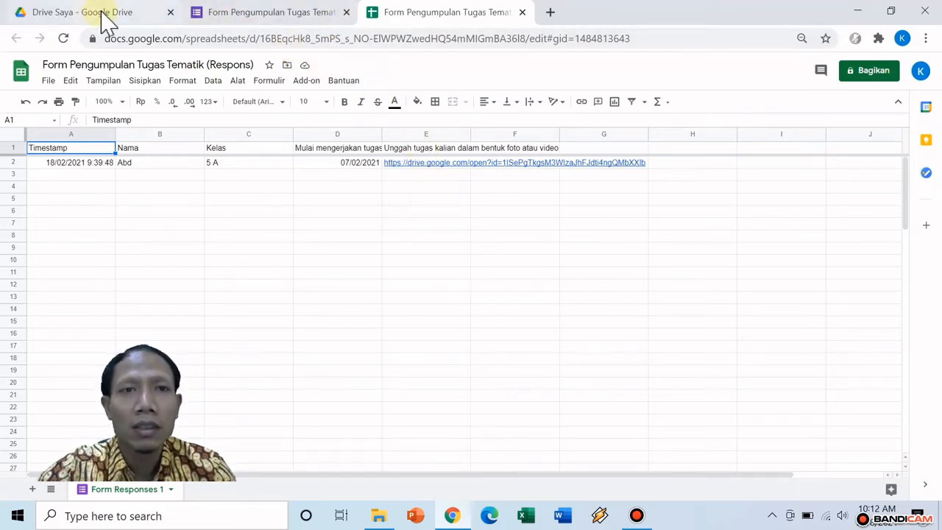
Scroll My Drive to the QDR HARI SABTU 2021 form, open it and continue past the notice
{"action": "left_click", "coordinate": [77, 15]}
{"action": "scroll", "coordinate": [360, 379], "scroll_direction": "down", "scroll_amount": 13}
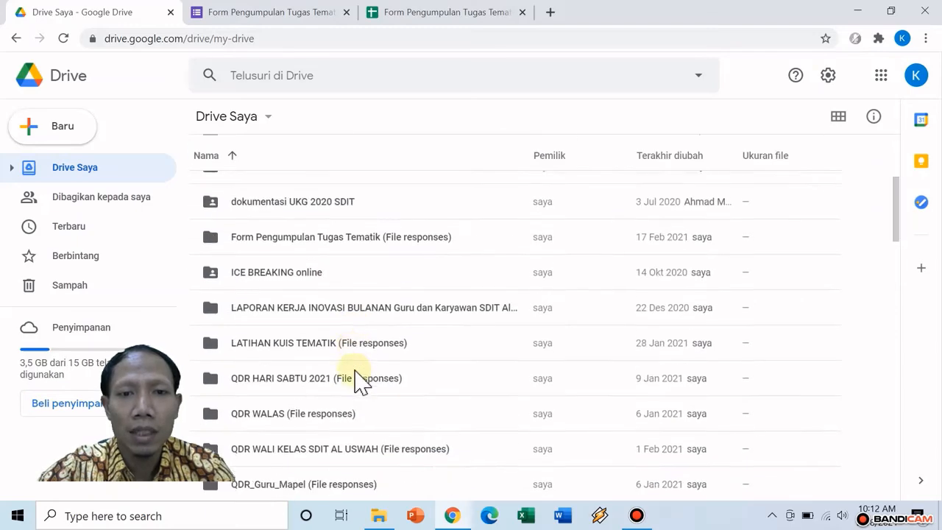
{"action": "scroll", "coordinate": [361, 379], "scroll_direction": "down", "scroll_amount": 10}
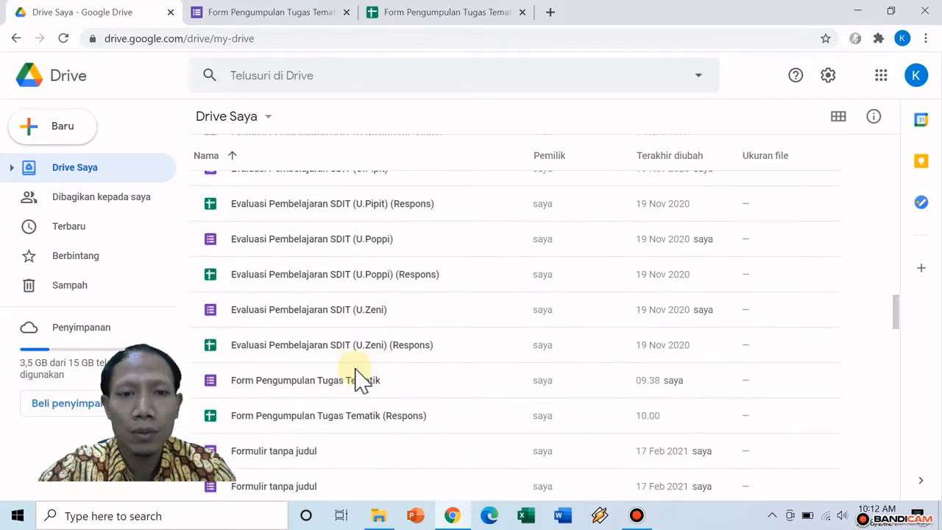
{"action": "scroll", "coordinate": [360, 379], "scroll_direction": "down", "scroll_amount": 12}
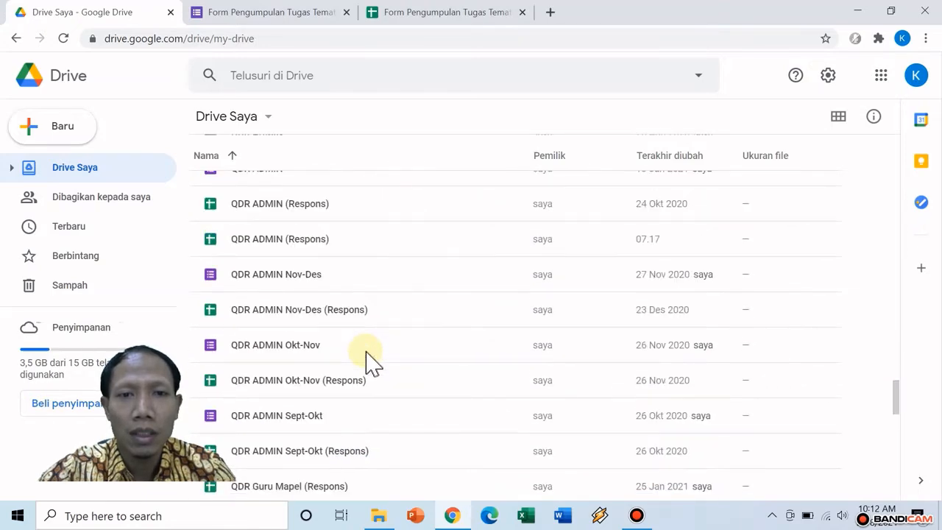
{"action": "scroll", "coordinate": [371, 361], "scroll_direction": "down", "scroll_amount": 8}
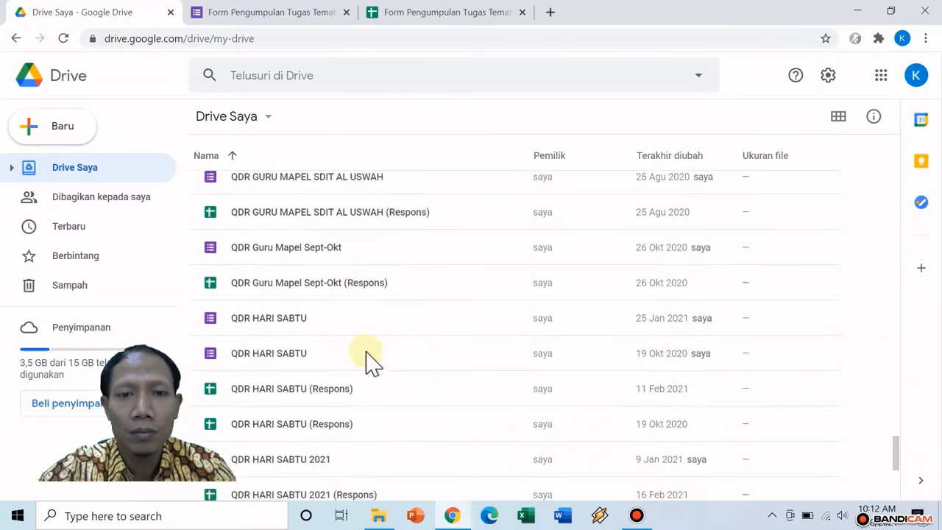
{"action": "scroll", "coordinate": [372, 361], "scroll_direction": "down", "scroll_amount": 1}
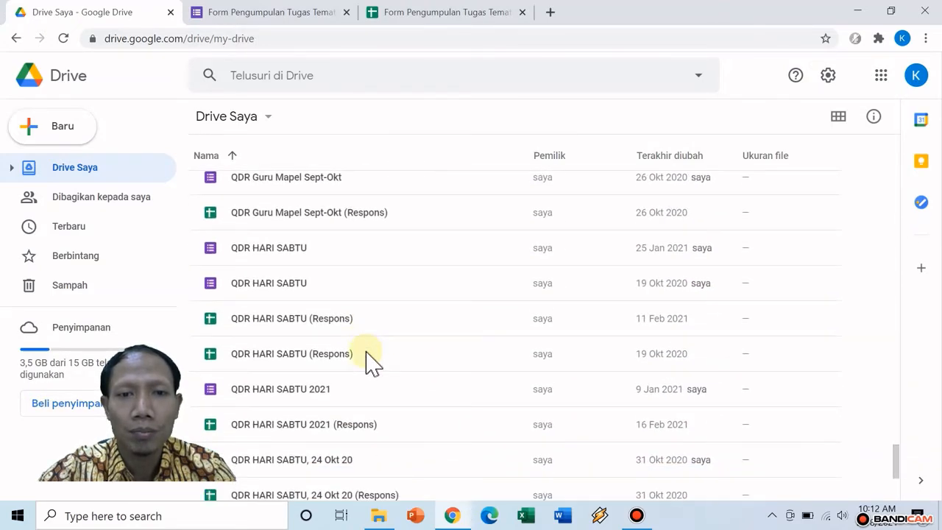
{"action": "double_click", "coordinate": [295, 392]}
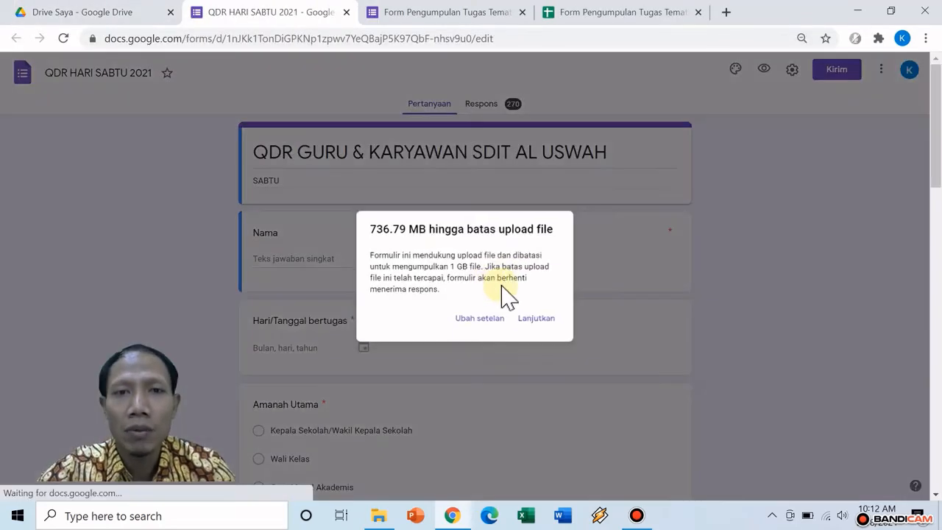
{"action": "left_click", "coordinate": [536, 318]}
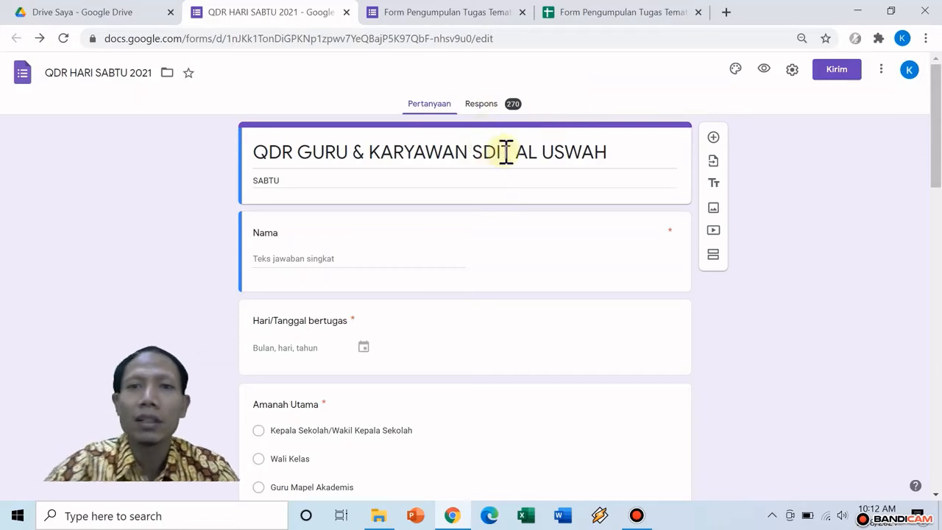
Scroll through the 270 responses' summary charts, then open them in a Google Sheets spreadsheet
{"action": "left_click", "coordinate": [483, 105]}
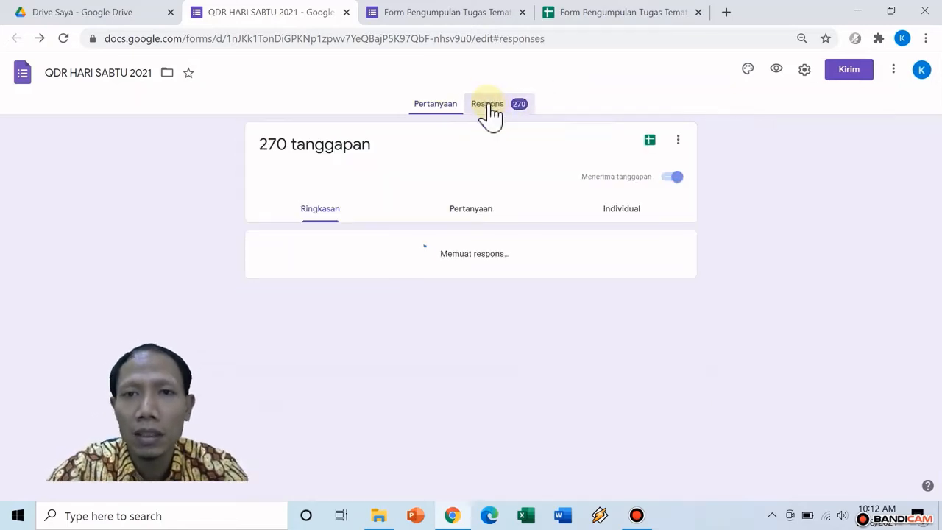
{"action": "scroll", "coordinate": [523, 280], "scroll_direction": "down", "scroll_amount": 1}
{"action": "scroll", "coordinate": [471, 291], "scroll_direction": "down", "scroll_amount": 4}
{"action": "scroll", "coordinate": [382, 295], "scroll_direction": "up", "scroll_amount": 3}
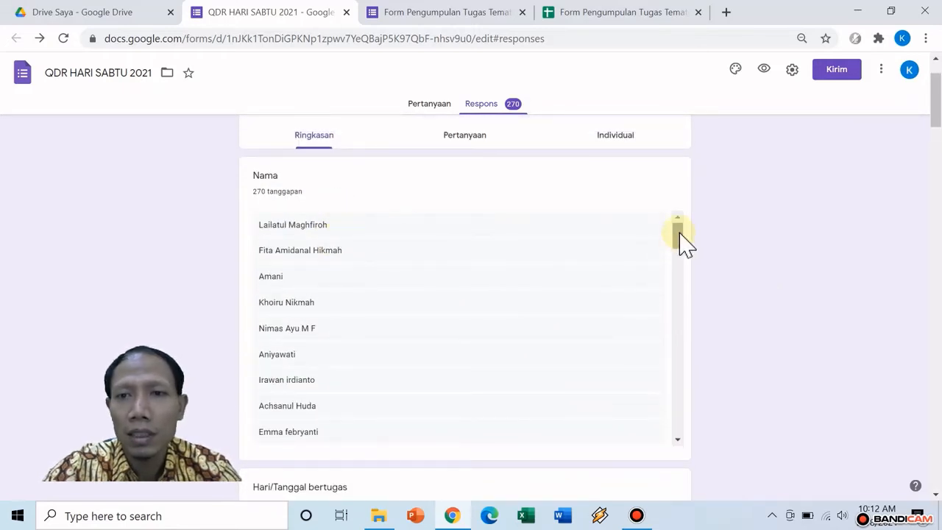
{"action": "left_click_drag", "start_coordinate": [675, 228], "coordinate": [673, 396]}
{"action": "scroll", "coordinate": [721, 368], "scroll_direction": "down", "scroll_amount": 4}
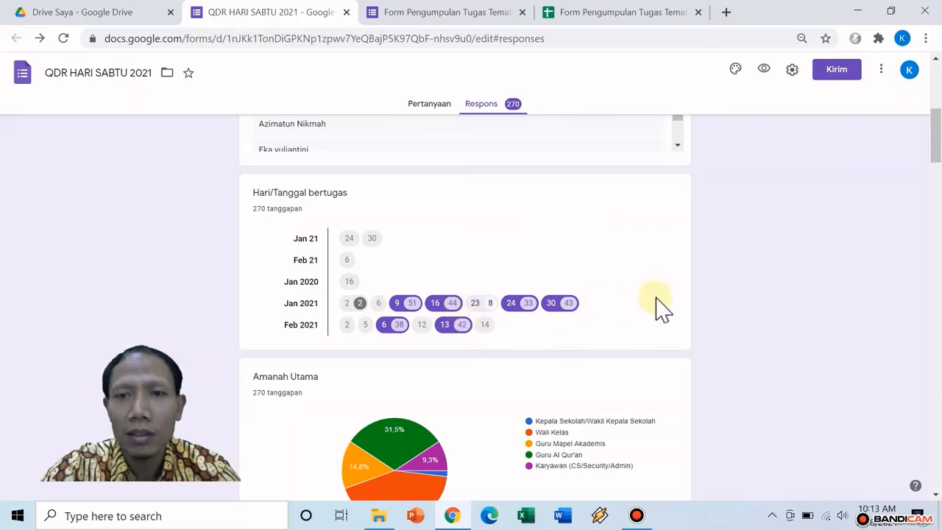
{"action": "scroll", "coordinate": [714, 343], "scroll_direction": "down", "scroll_amount": 3}
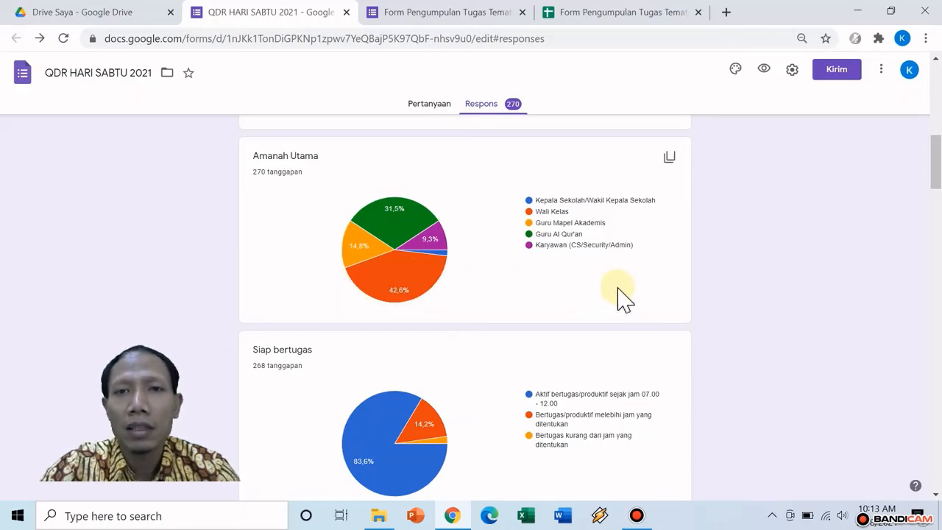
{"action": "scroll", "coordinate": [653, 298], "scroll_direction": "down", "scroll_amount": 3}
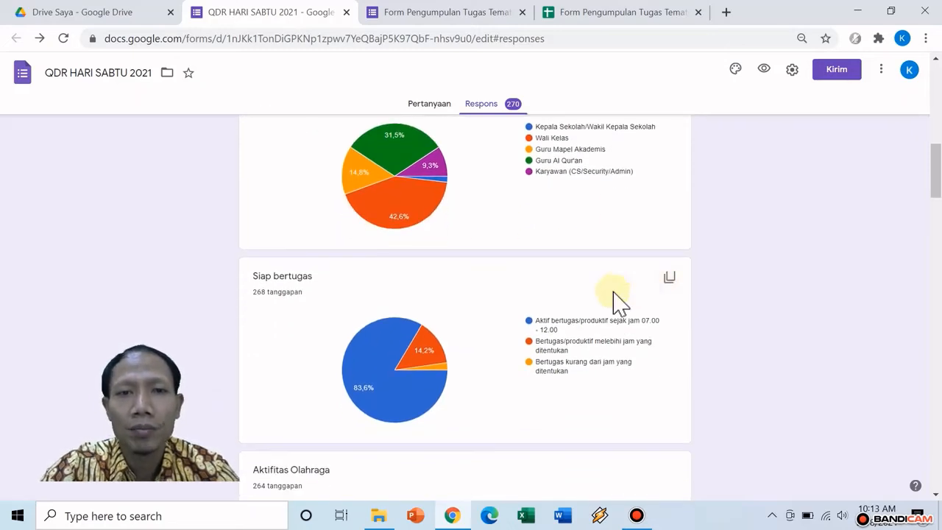
{"action": "scroll", "coordinate": [683, 298], "scroll_direction": "down", "scroll_amount": 7}
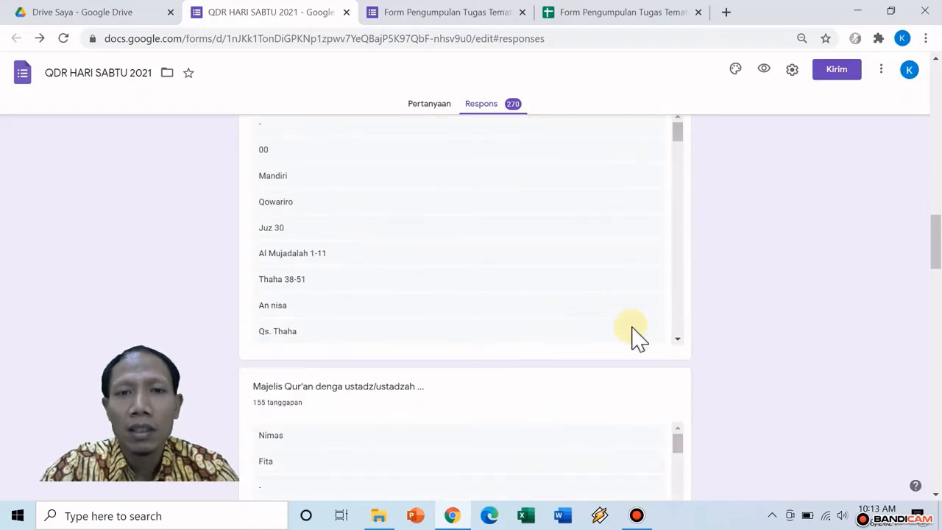
{"action": "scroll", "coordinate": [635, 337], "scroll_direction": "down", "scroll_amount": 1}
{"action": "scroll", "coordinate": [686, 375], "scroll_direction": "down", "scroll_amount": 7}
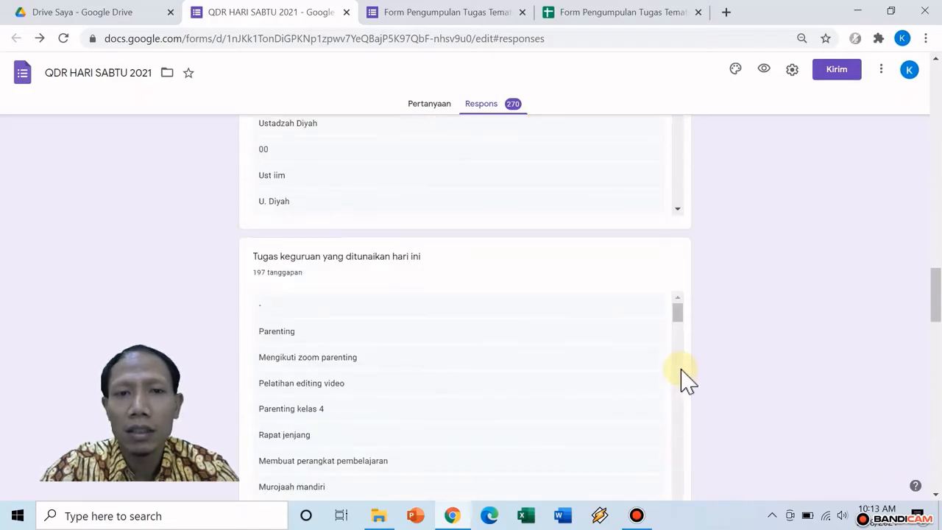
{"action": "scroll", "coordinate": [722, 326], "scroll_direction": "up", "scroll_amount": 15}
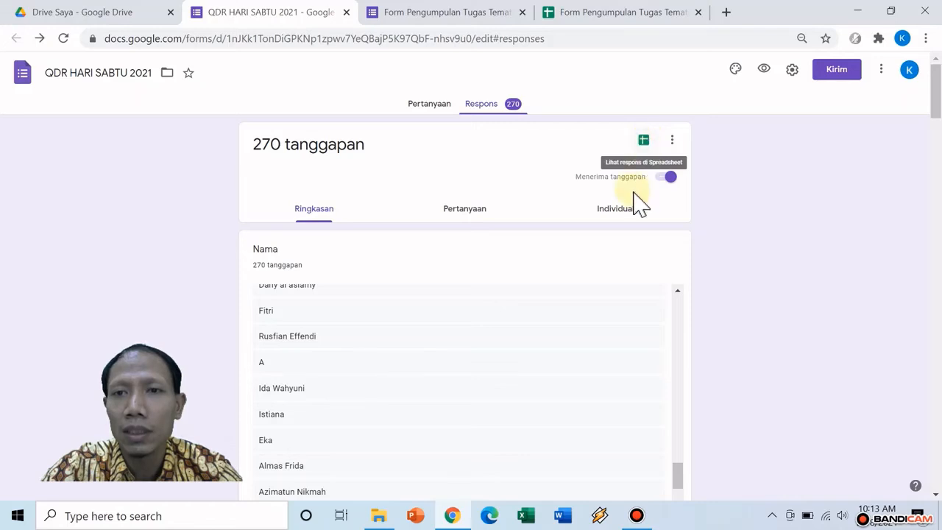
{"action": "left_click", "coordinate": [644, 139]}
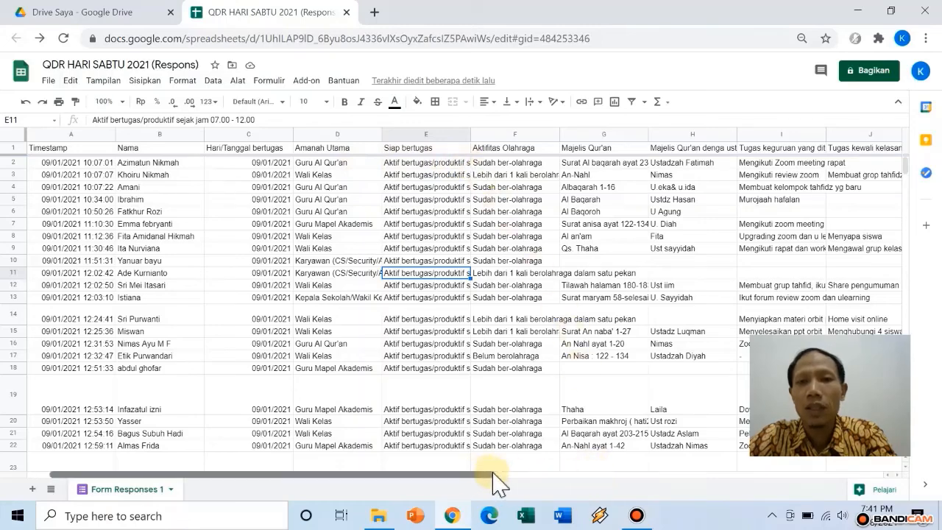
{"action": "left_click_drag", "start_coordinate": [493, 474], "coordinate": [785, 477]}
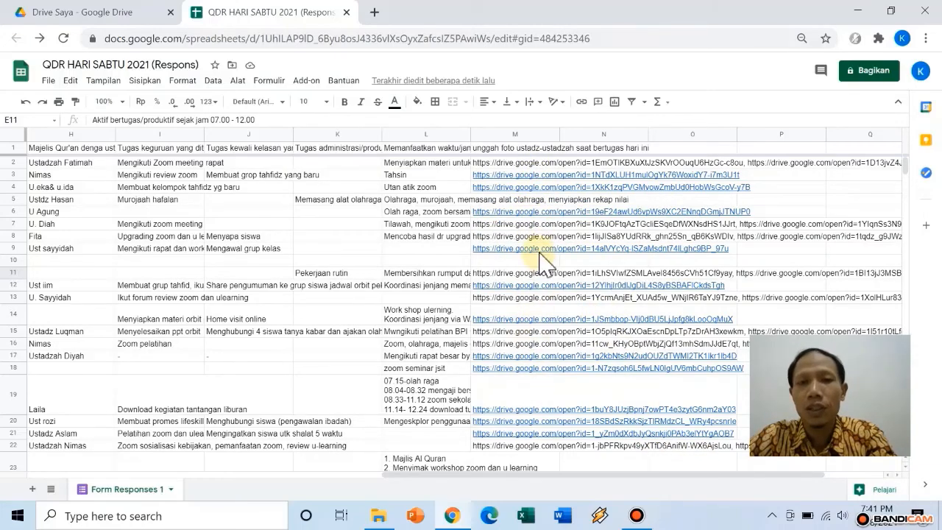
{"action": "scroll", "coordinate": [541, 259], "scroll_direction": "down", "scroll_amount": 10}
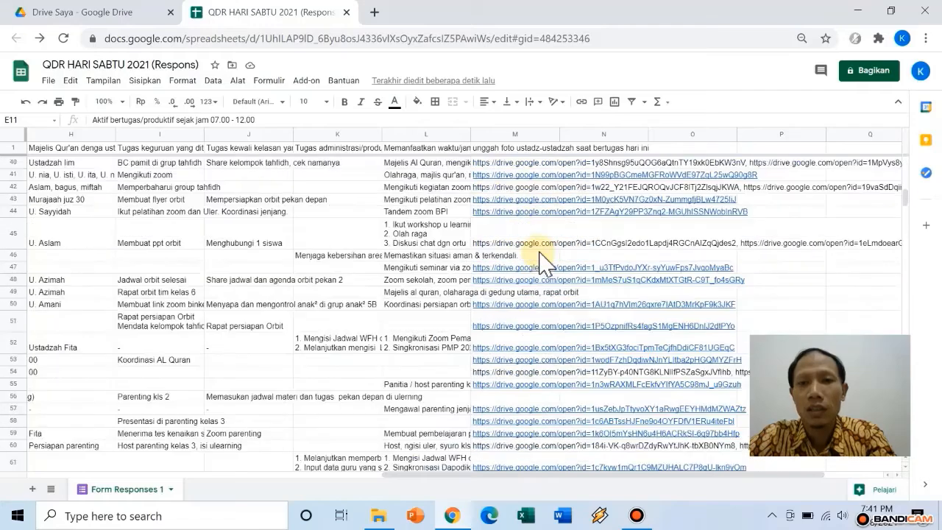
{"action": "mouse_move", "coordinate": [524, 270]}
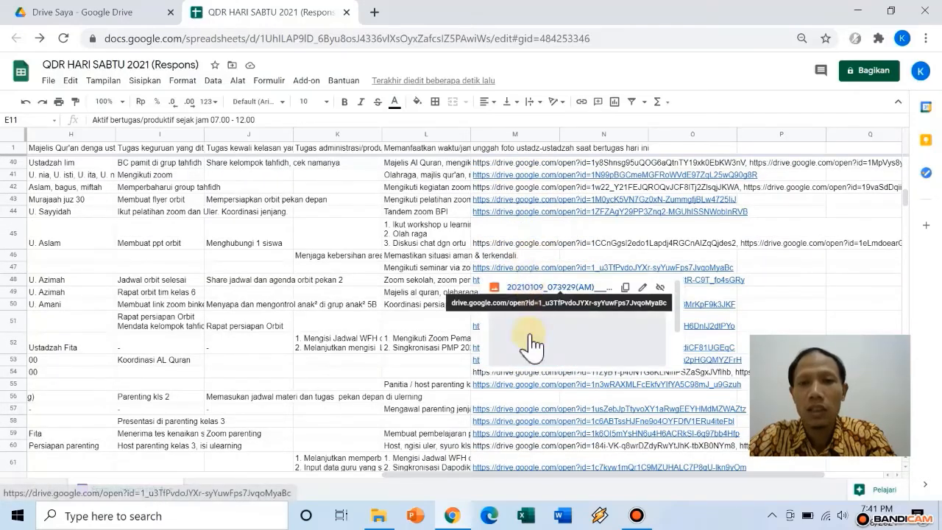
{"action": "scroll", "coordinate": [532, 346], "scroll_direction": "down", "scroll_amount": 10}
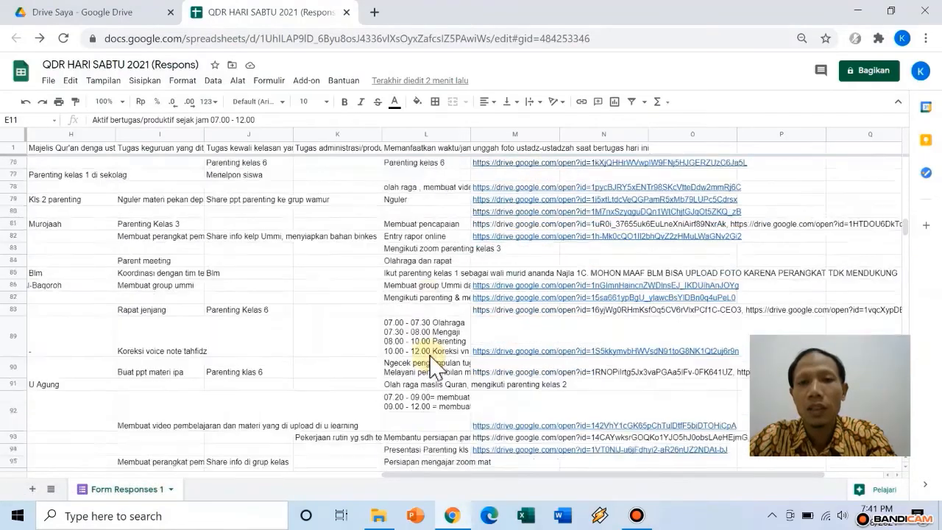
{"action": "scroll", "coordinate": [479, 360], "scroll_direction": "down", "scroll_amount": 2}
{"action": "mouse_move", "coordinate": [541, 390]}
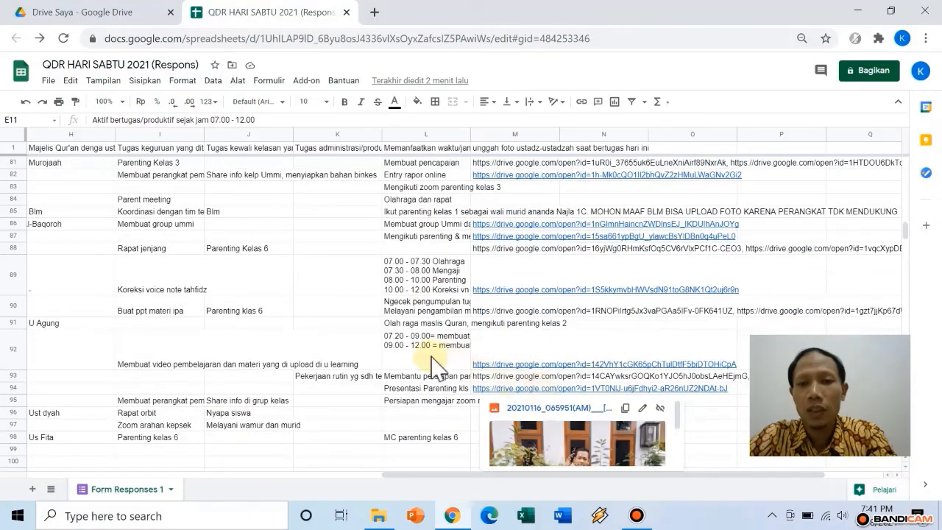
{"action": "scroll", "coordinate": [442, 368], "scroll_direction": "down", "scroll_amount": 6}
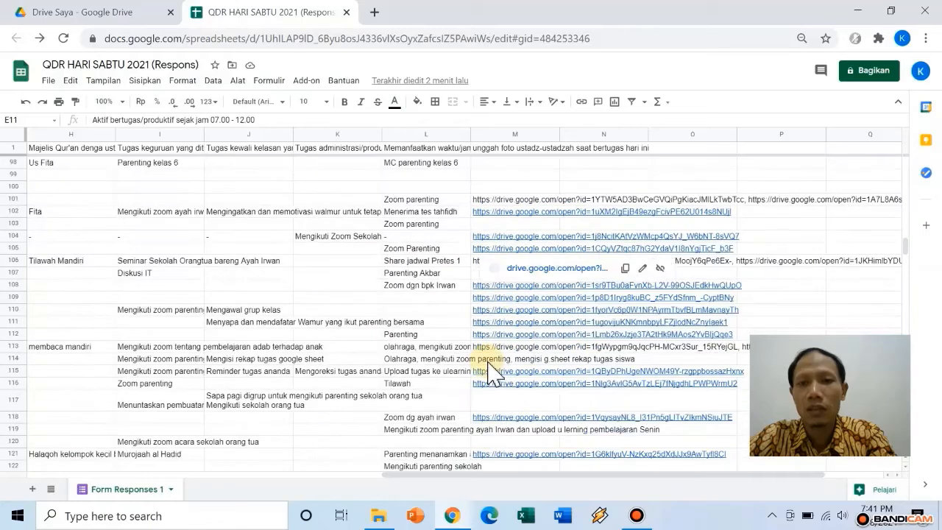
{"action": "scroll", "coordinate": [489, 368], "scroll_direction": "down", "scroll_amount": 2}
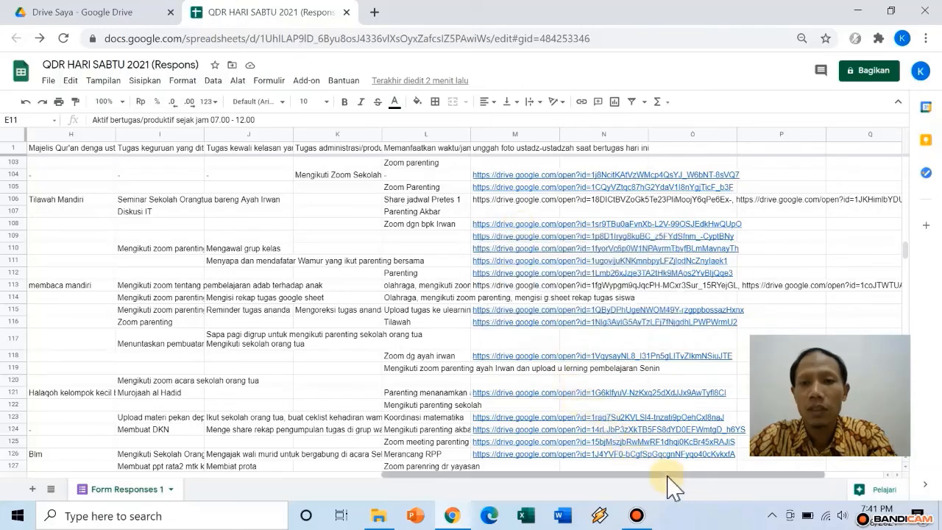
{"action": "left_click_drag", "start_coordinate": [630, 473], "coordinate": [321, 461]}
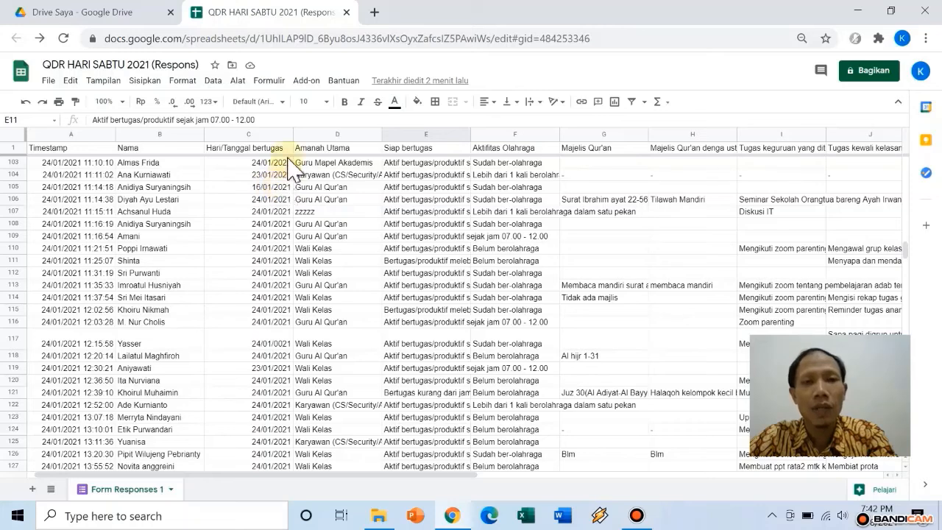
Download the responses as a Microsoft Excel .xlsx file and open it in Excel
{"action": "left_click", "coordinate": [47, 82]}
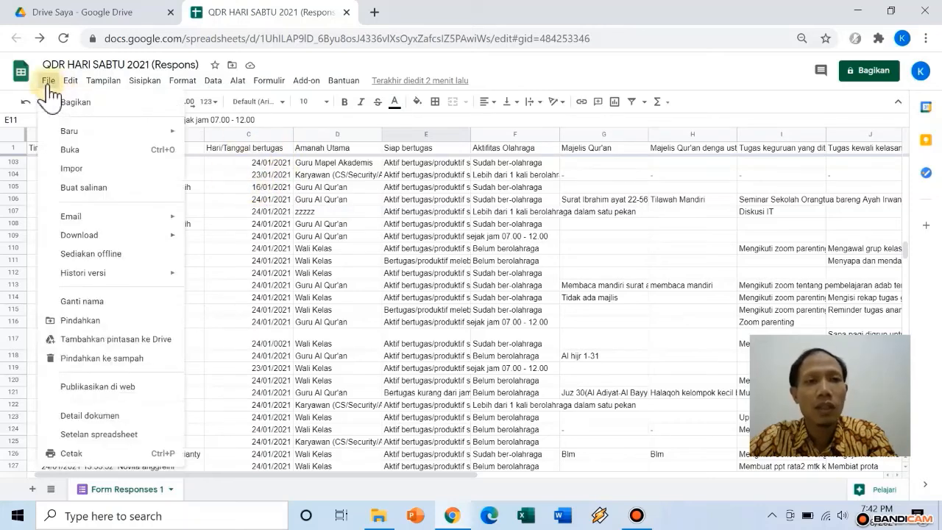
{"action": "mouse_move", "coordinate": [152, 246]}
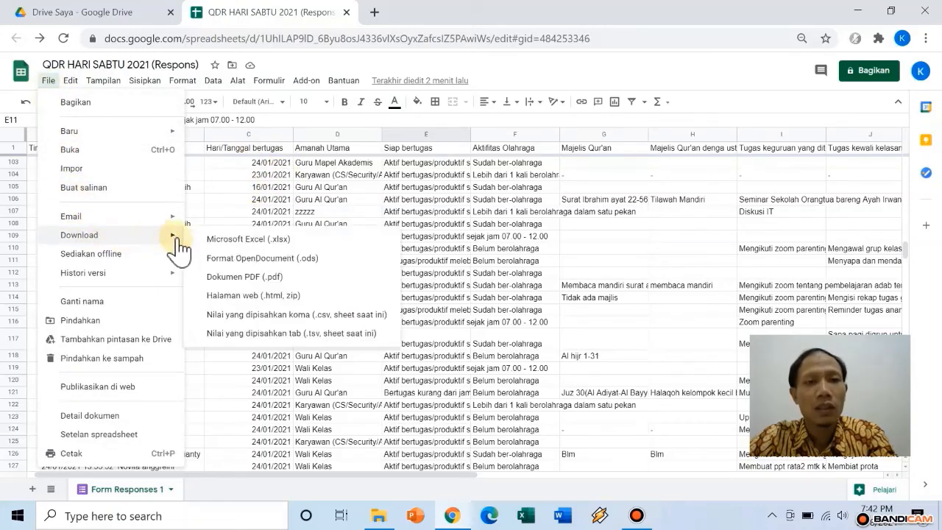
{"action": "left_click", "coordinate": [337, 240]}
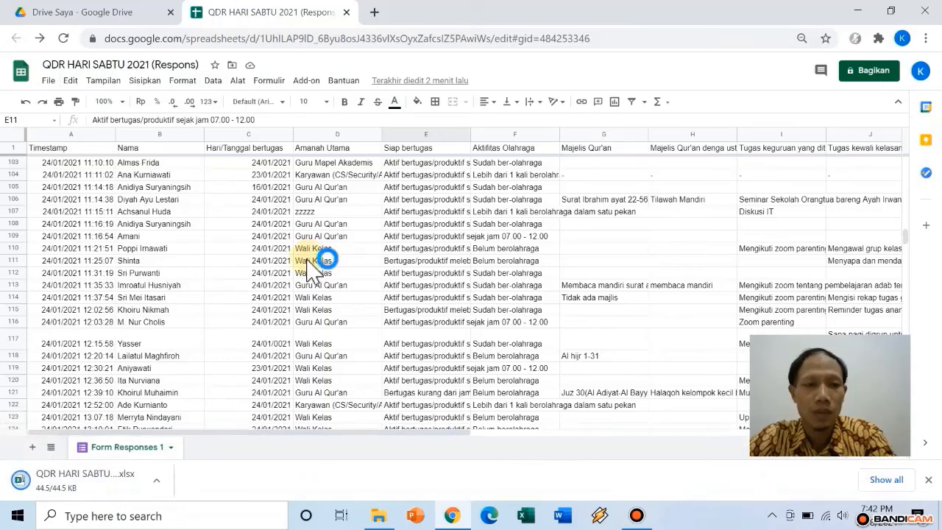
{"action": "left_click", "coordinate": [81, 486]}
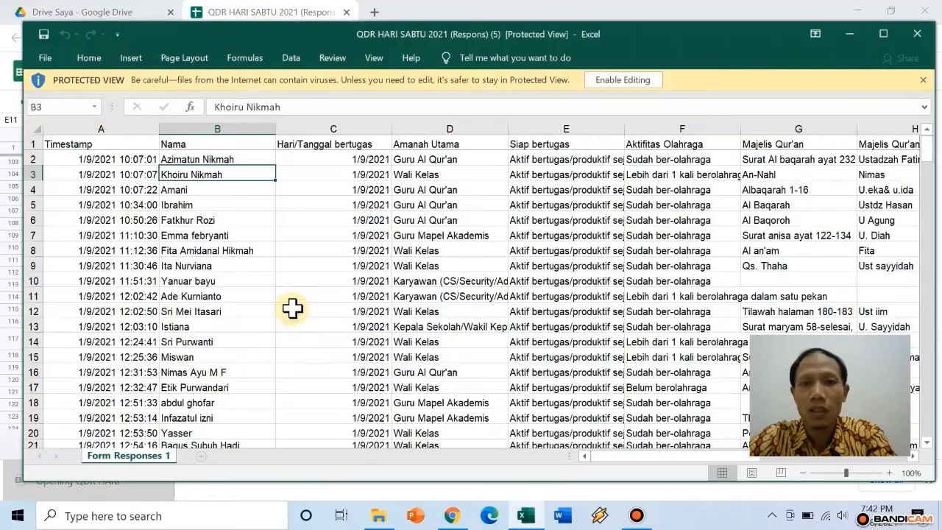
Enable editing on the QDR HARI SABTU 2021 responses workbook
{"action": "left_click", "coordinate": [612, 84]}
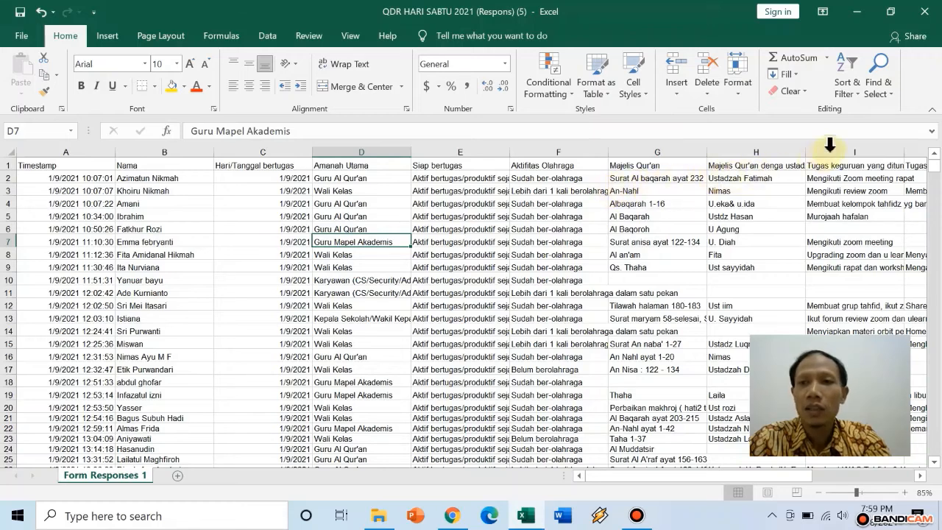
Turn on header-row filters, then sort the responses A to Z by the Nama column
{"action": "left_click", "coordinate": [858, 92]}
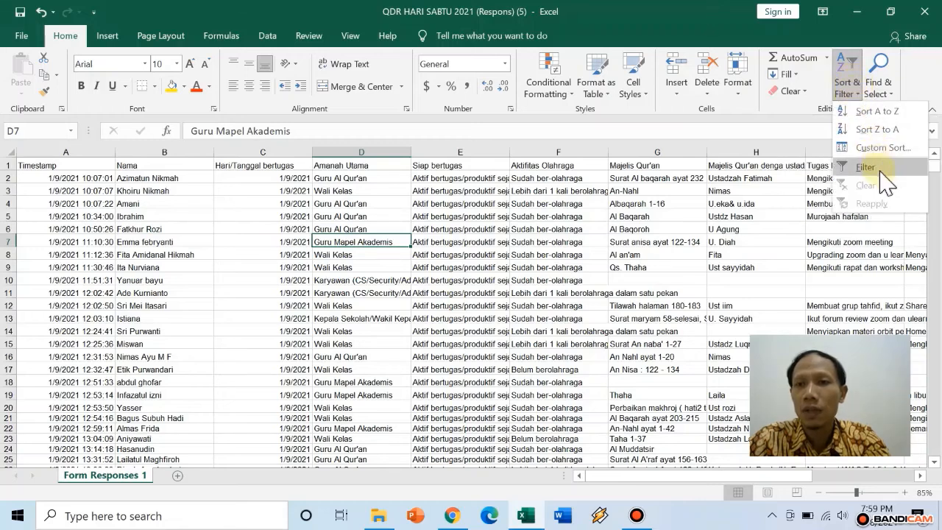
{"action": "left_click", "coordinate": [888, 175]}
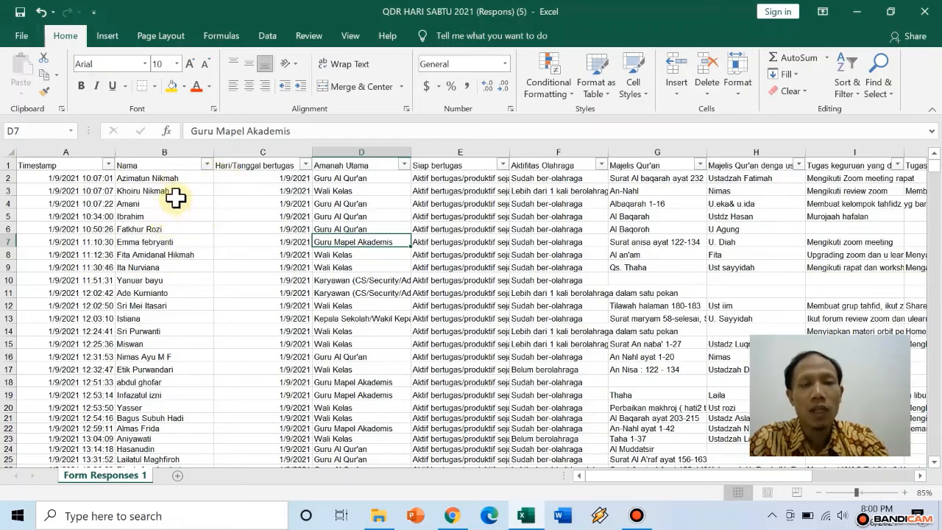
{"action": "left_click", "coordinate": [208, 165]}
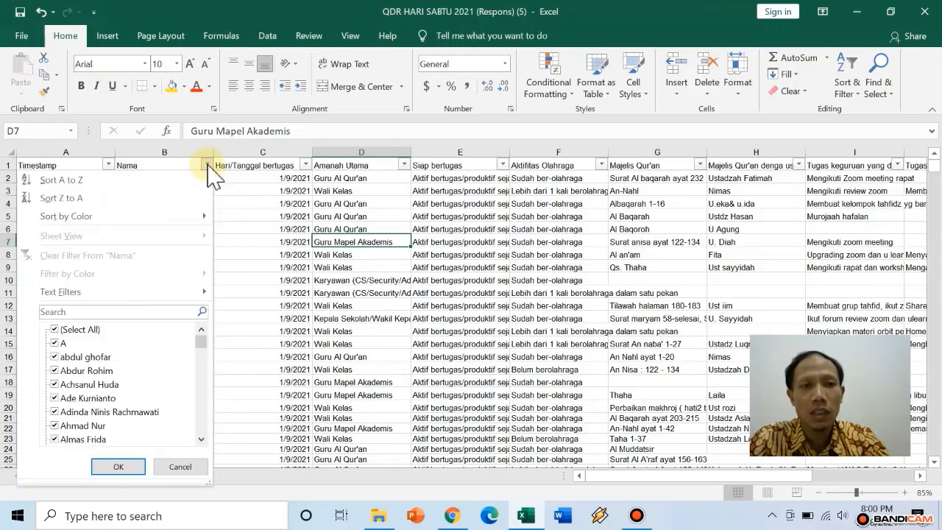
{"action": "left_click", "coordinate": [109, 181]}
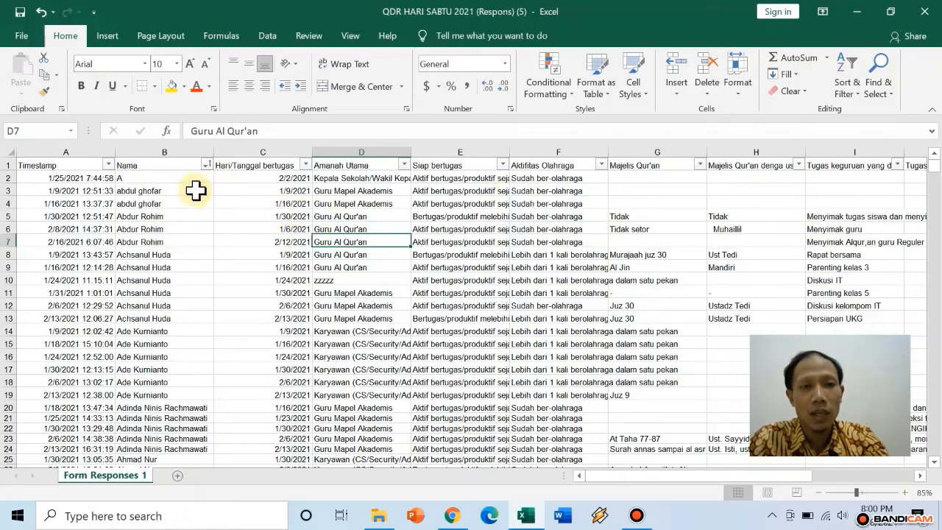
{"action": "scroll", "coordinate": [173, 228], "scroll_direction": "down", "scroll_amount": 3}
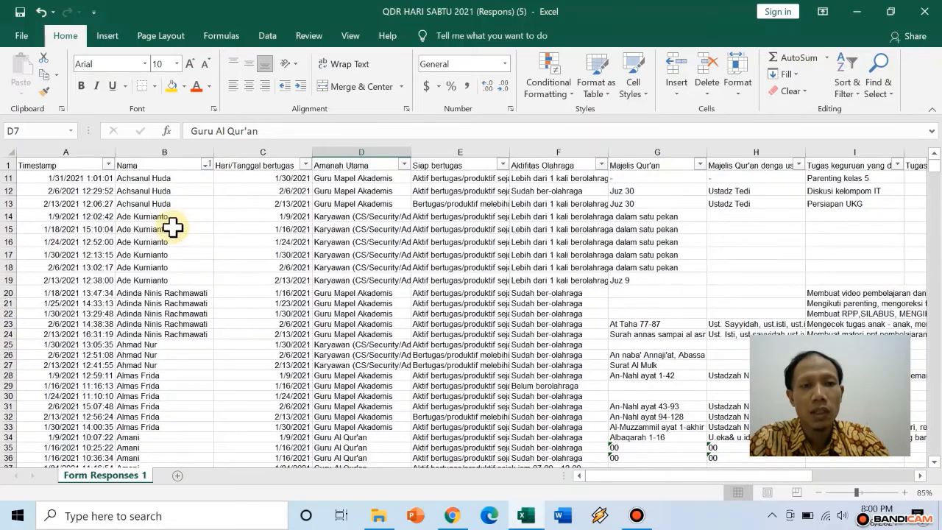
{"action": "scroll", "coordinate": [173, 228], "scroll_direction": "down", "scroll_amount": 7}
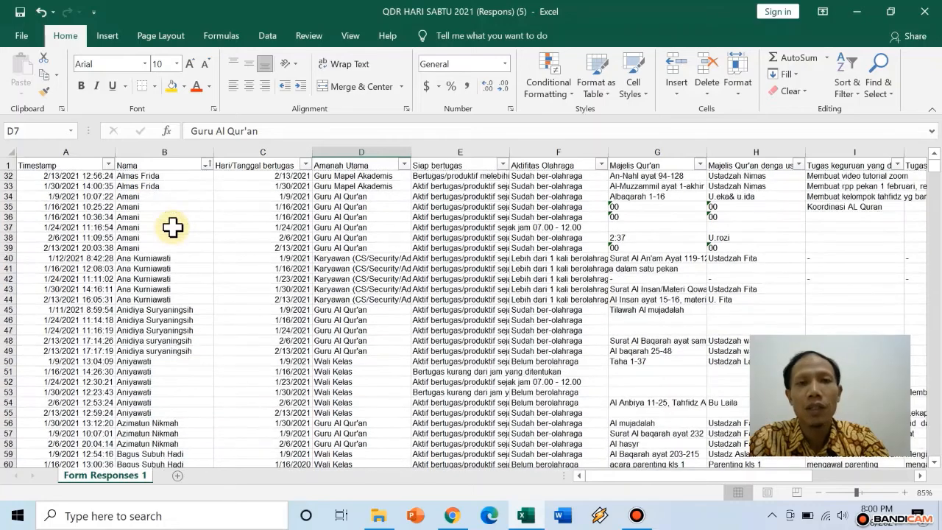
{"action": "scroll", "coordinate": [173, 228], "scroll_direction": "down", "scroll_amount": 15}
{"action": "scroll", "coordinate": [173, 228], "scroll_direction": "up", "scroll_amount": 20}
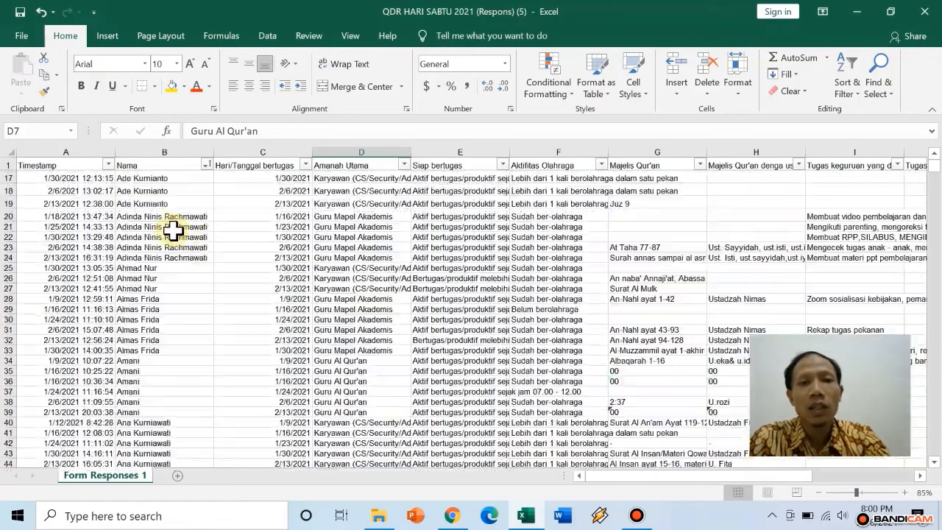
{"action": "scroll", "coordinate": [173, 230], "scroll_direction": "up", "scroll_amount": 5}
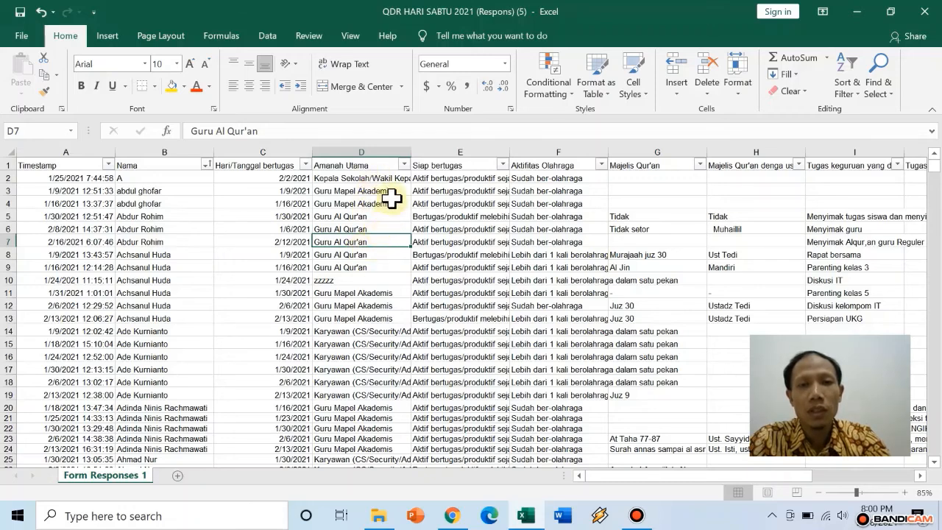
Filter Amanah Utama to Guru Al Qur'an only, leaving 84 of 270 records
{"action": "left_click", "coordinate": [404, 165]}
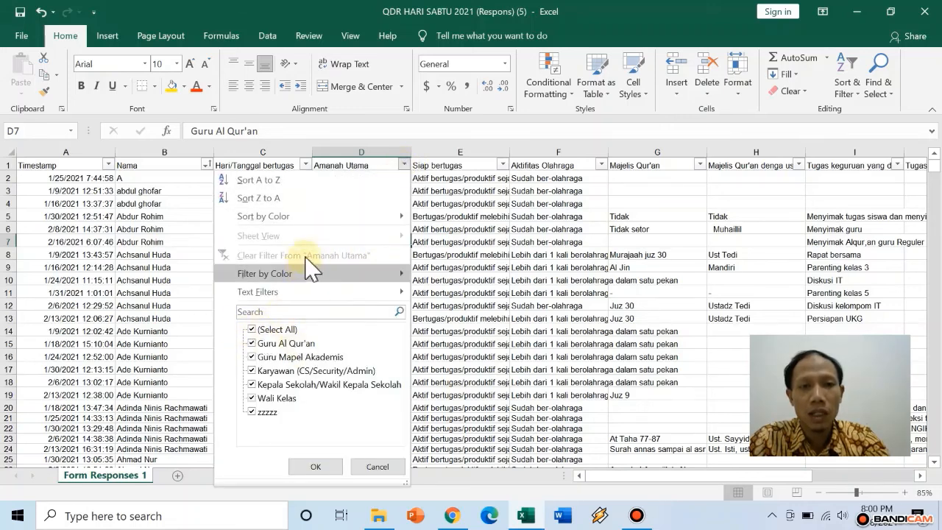
{"action": "left_click", "coordinate": [404, 165]}
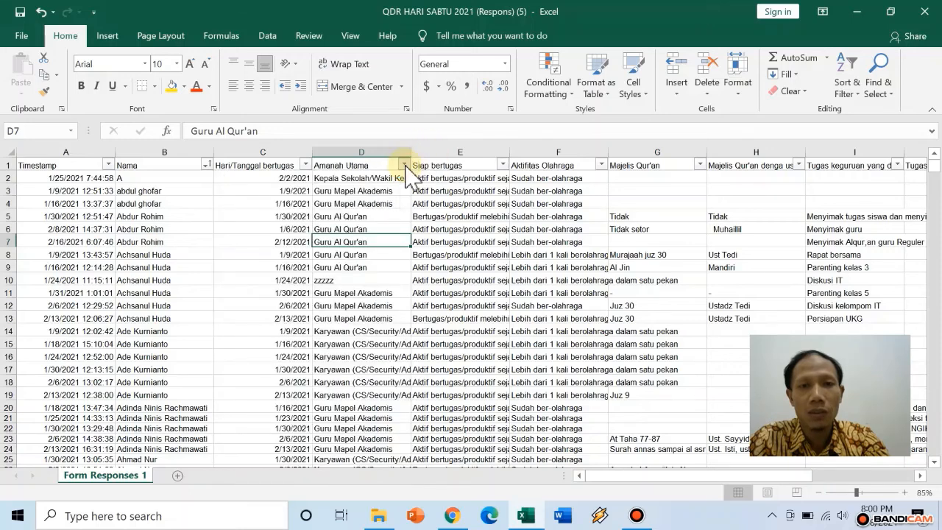
{"action": "left_click", "coordinate": [404, 166]}
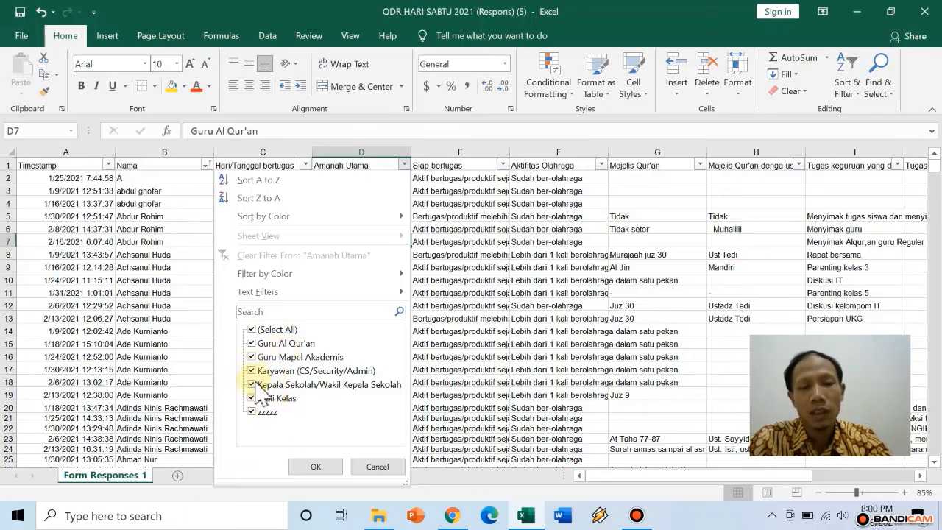
{"action": "left_click", "coordinate": [271, 330]}
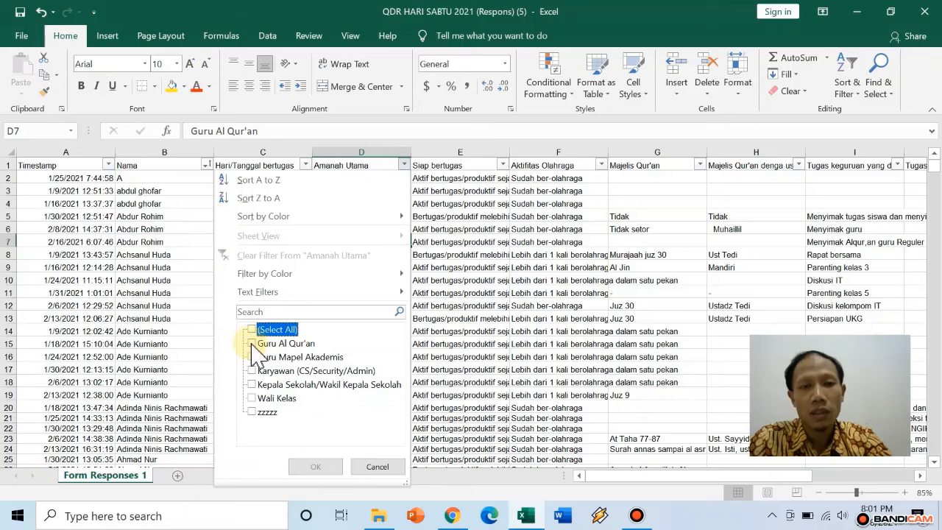
{"action": "left_click", "coordinate": [253, 344]}
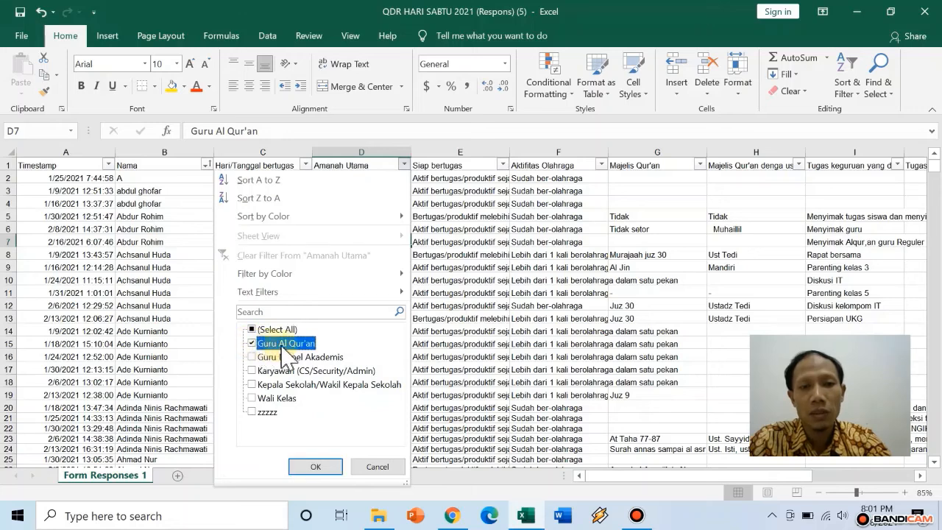
{"action": "left_click", "coordinate": [315, 468]}
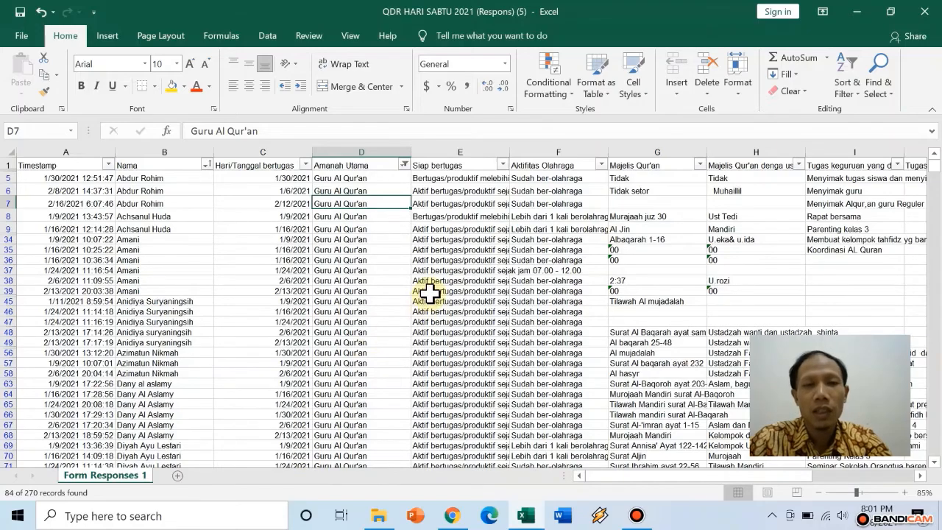
{"action": "scroll", "coordinate": [429, 292], "scroll_direction": "down", "scroll_amount": 15}
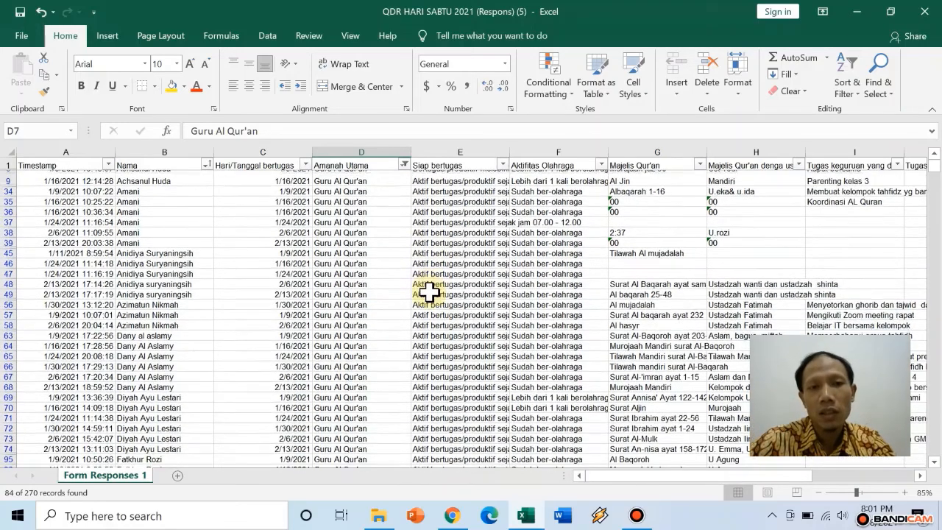
{"action": "scroll", "coordinate": [429, 291], "scroll_direction": "down", "scroll_amount": 9}
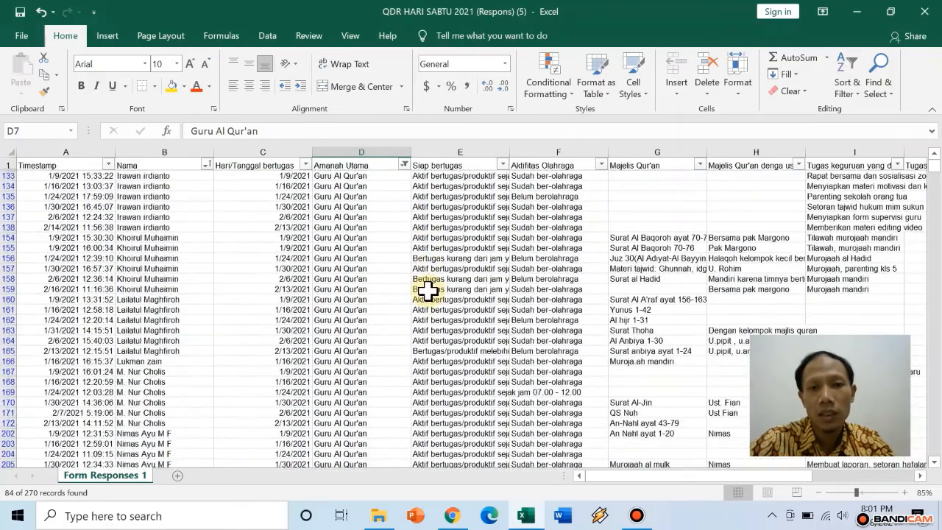
{"action": "scroll", "coordinate": [426, 290], "scroll_direction": "up", "scroll_amount": 12}
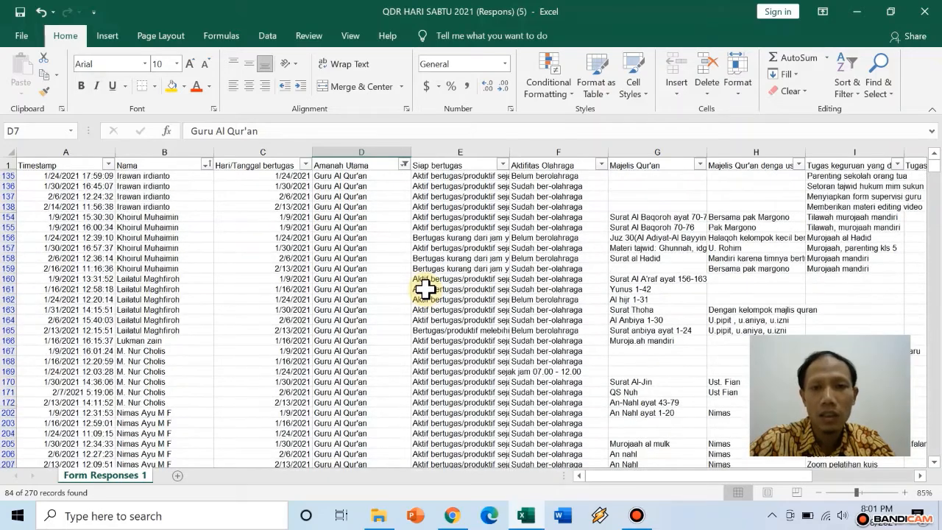
{"action": "scroll", "coordinate": [426, 290], "scroll_direction": "up", "scroll_amount": 4}
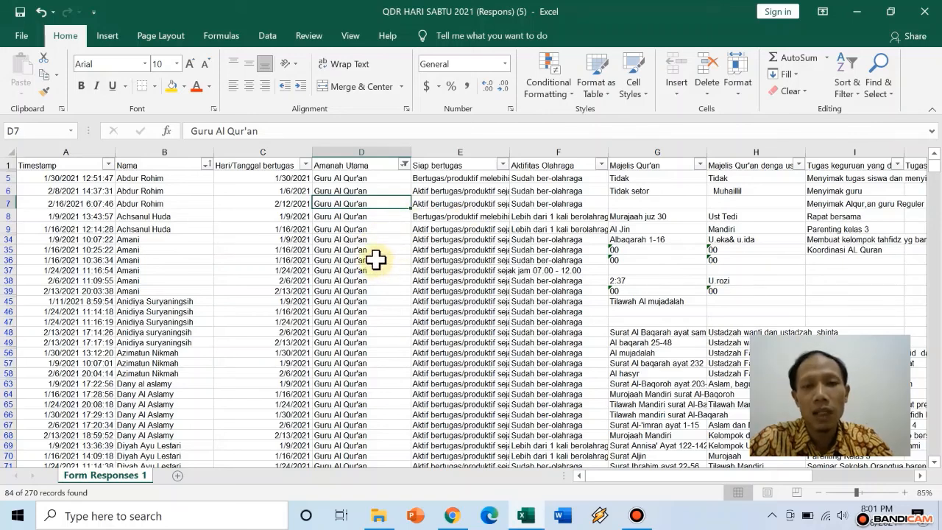
Re-select all roles in the Amanah Utama filter so every row shows again
{"action": "left_click", "coordinate": [404, 165]}
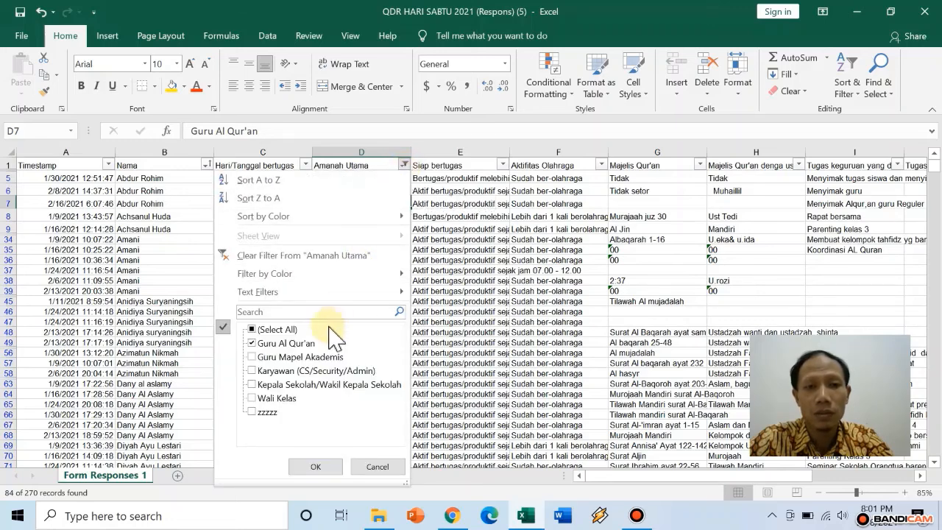
{"action": "left_click", "coordinate": [253, 330]}
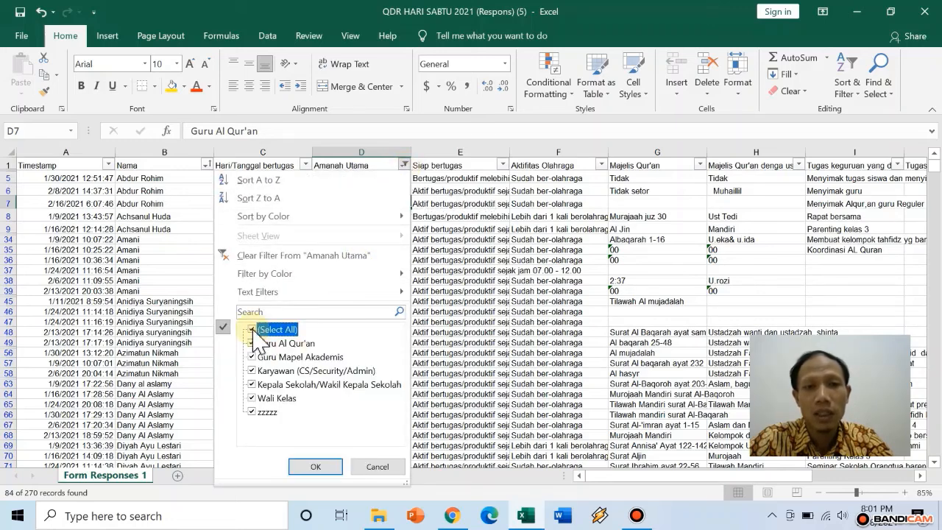
{"action": "left_click", "coordinate": [315, 466]}
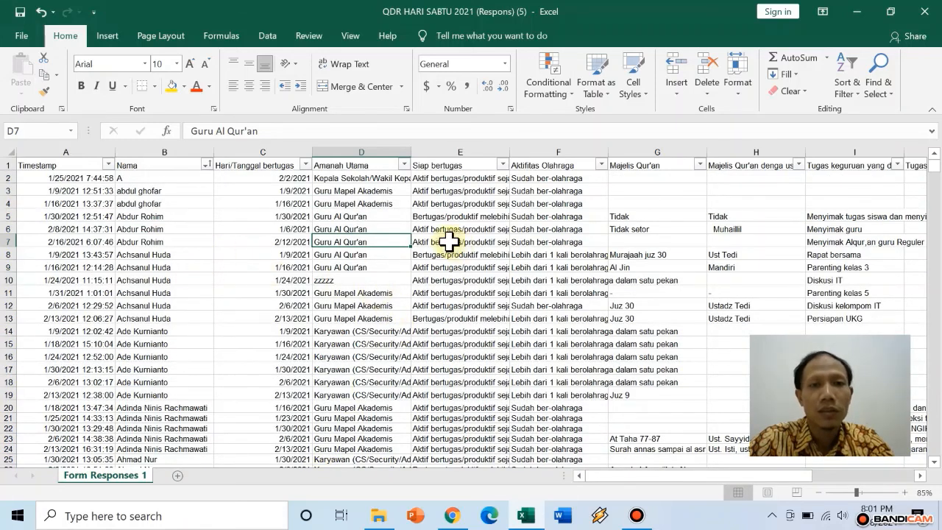
Filter Amanah Utama to Guru Mapel Akademis only, leaving 40 of 270 records
{"action": "left_click", "coordinate": [404, 165]}
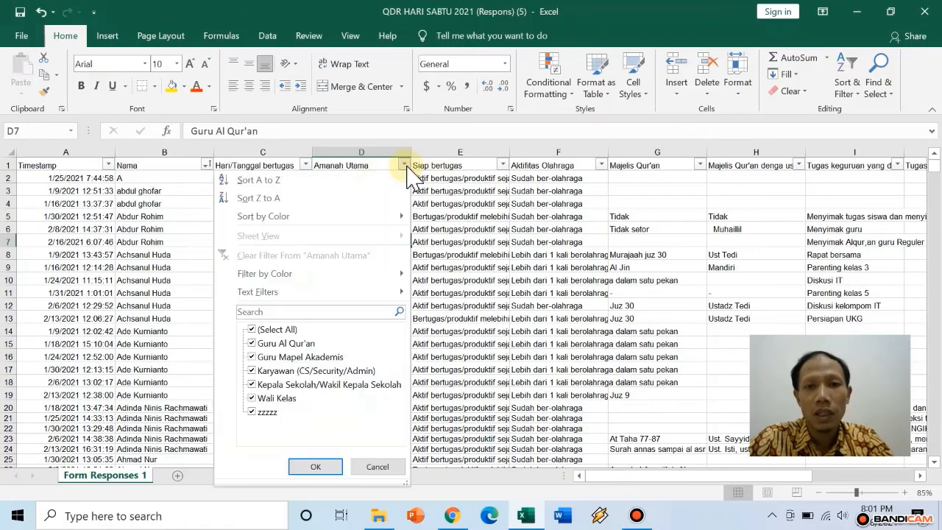
{"action": "left_click", "coordinate": [252, 329]}
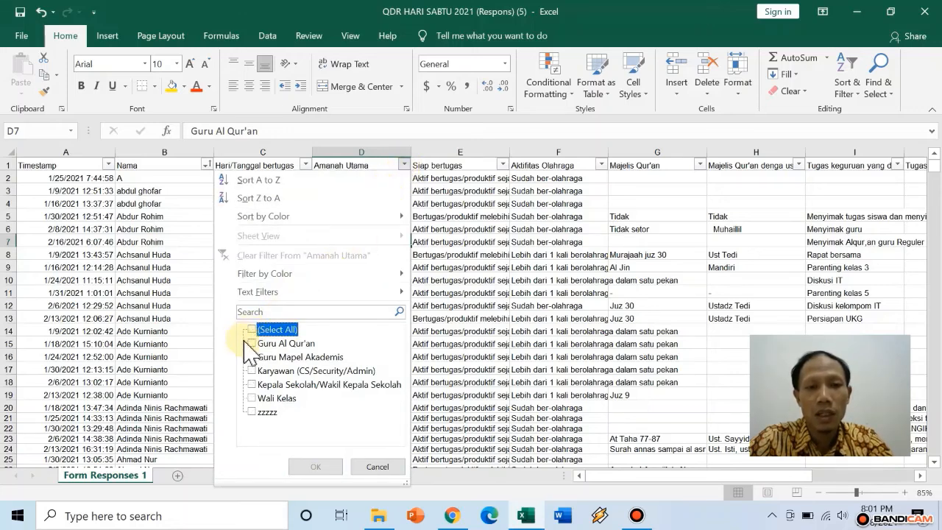
{"action": "left_click", "coordinate": [253, 358]}
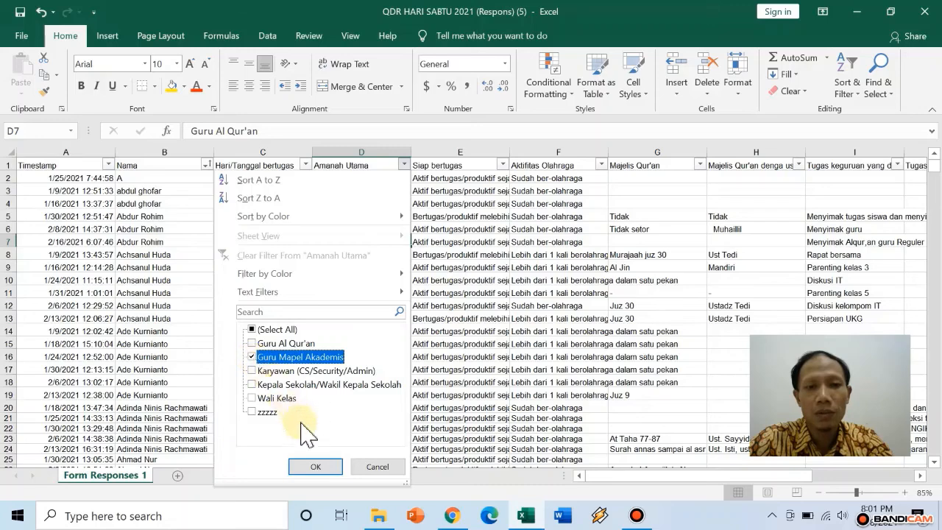
{"action": "left_click", "coordinate": [332, 467]}
{"action": "scroll", "coordinate": [383, 331], "scroll_direction": "down", "scroll_amount": 10}
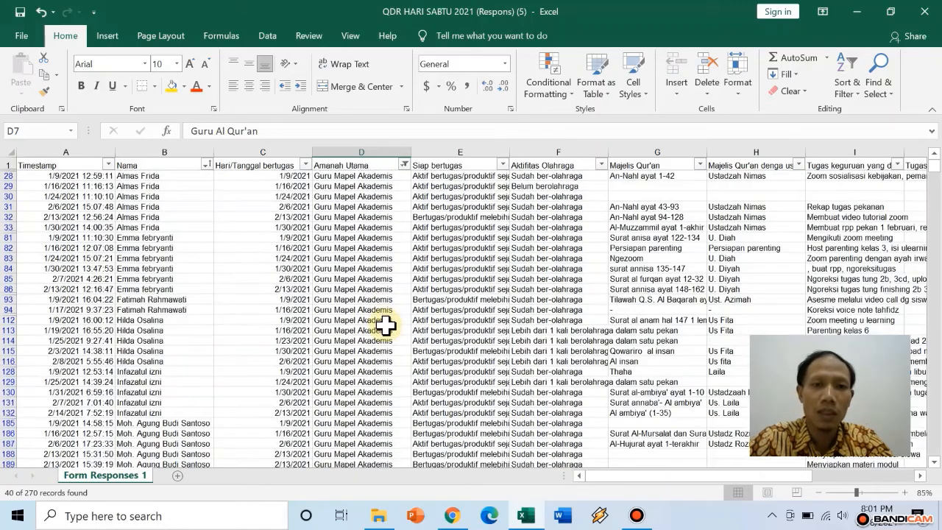
{"action": "scroll", "coordinate": [385, 324], "scroll_direction": "up", "scroll_amount": 10}
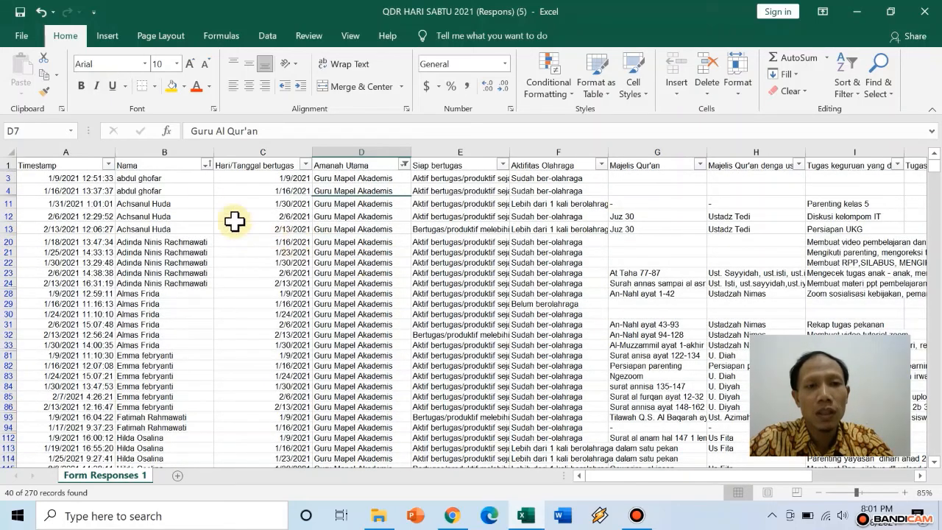
Filter the Nama column to a single teacher's rows as a first try
{"action": "left_click", "coordinate": [207, 166]}
{"action": "scroll", "coordinate": [110, 383], "scroll_direction": "down", "scroll_amount": 3}
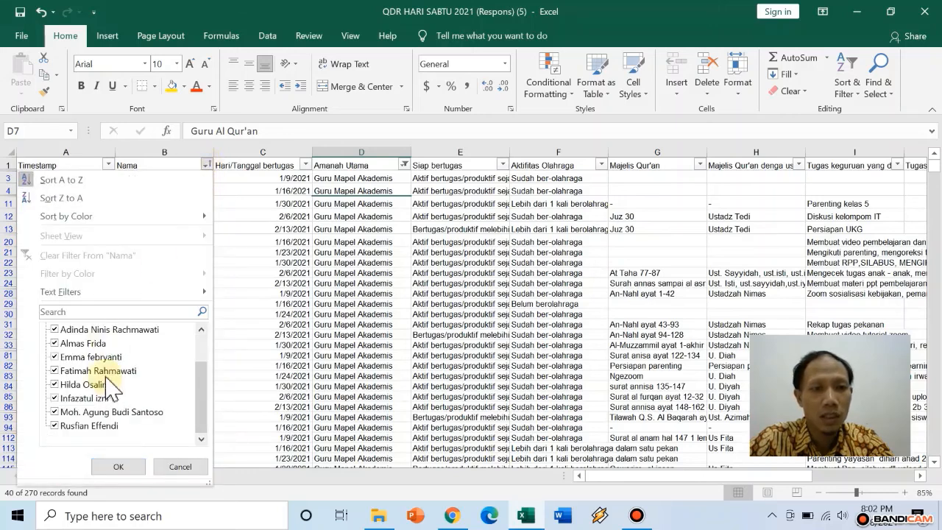
{"action": "scroll", "coordinate": [109, 383], "scroll_direction": "up", "scroll_amount": 3}
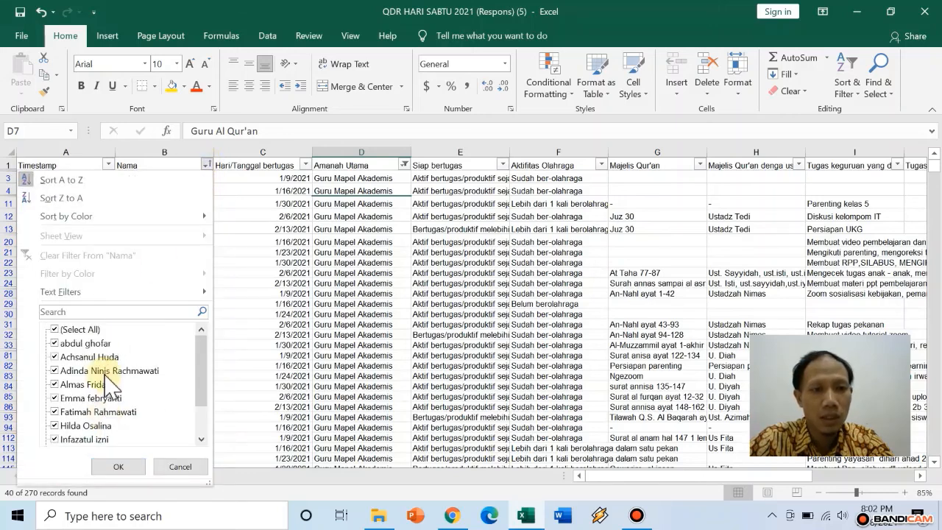
{"action": "left_click", "coordinate": [55, 330]}
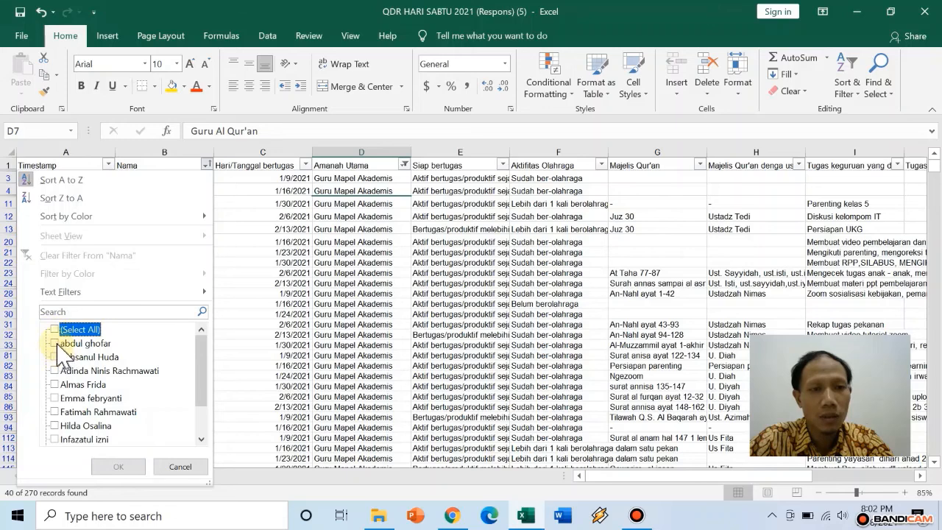
{"action": "left_click", "coordinate": [56, 343]}
{"action": "left_click", "coordinate": [119, 466]}
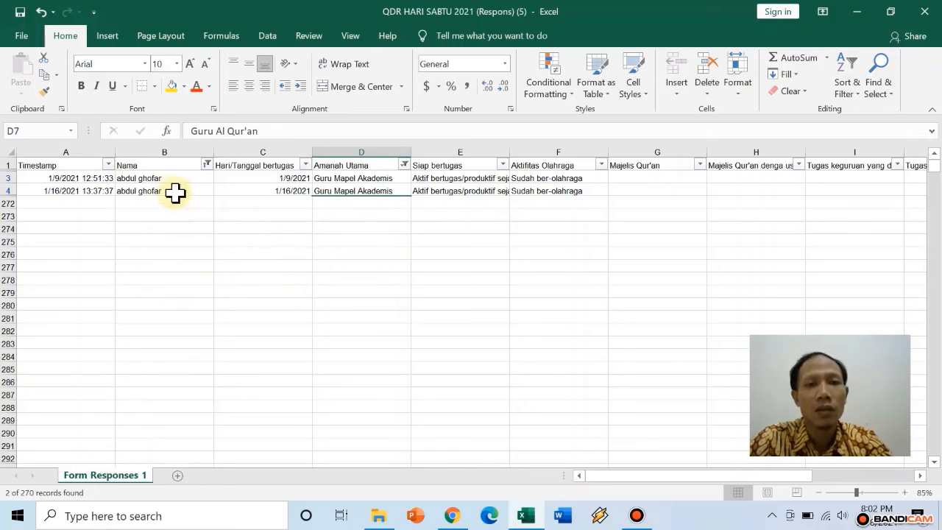
Switch the Nama filter to the intended teacher, showing 2 of 270 records
{"action": "left_click", "coordinate": [209, 165]}
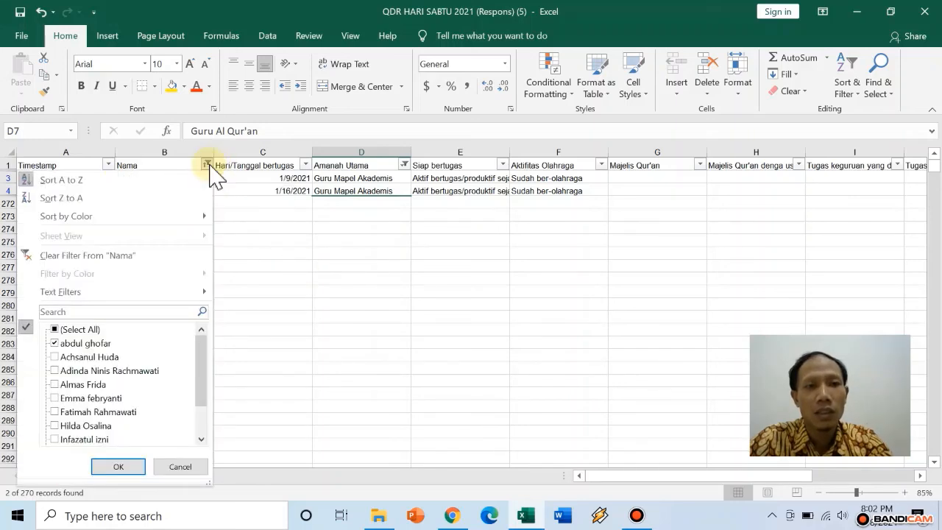
{"action": "left_click", "coordinate": [53, 329]}
{"action": "left_click", "coordinate": [57, 356]}
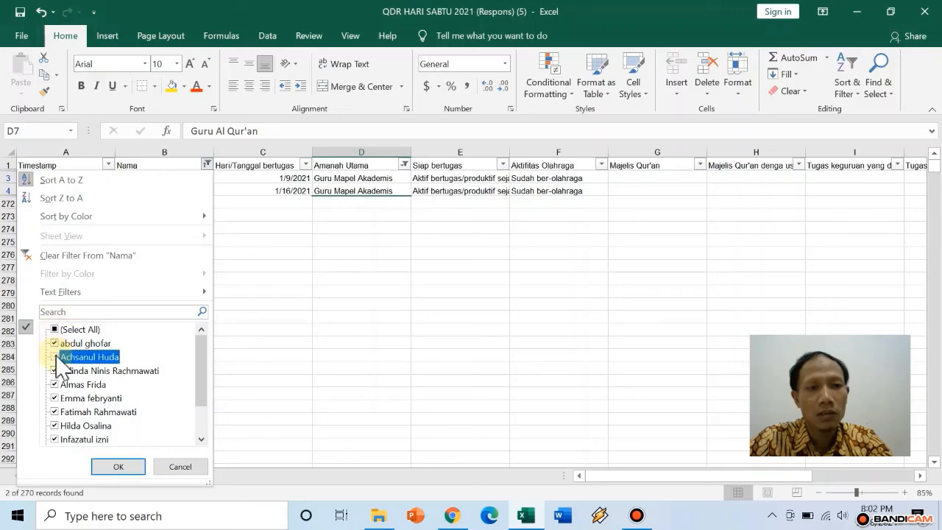
{"action": "left_click", "coordinate": [54, 343]}
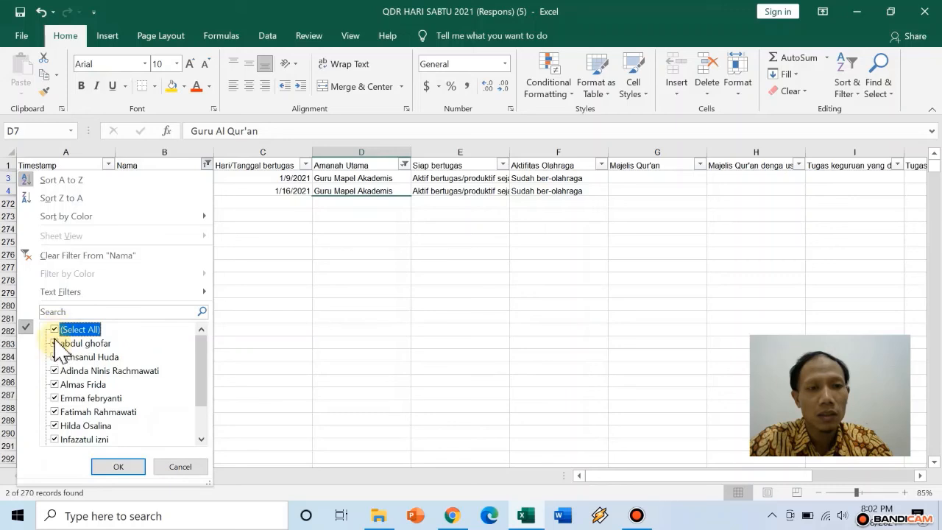
{"action": "left_click", "coordinate": [55, 330]}
{"action": "left_click", "coordinate": [55, 356]}
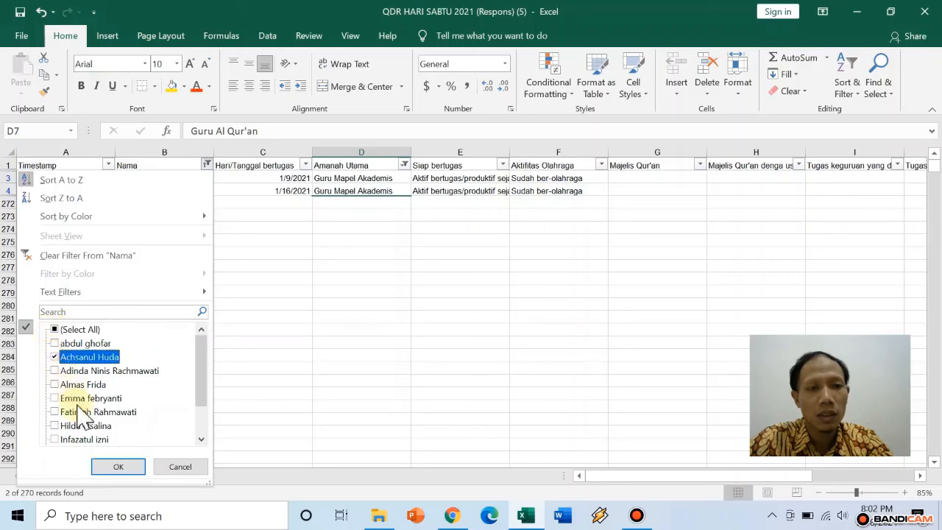
{"action": "left_click", "coordinate": [118, 467]}
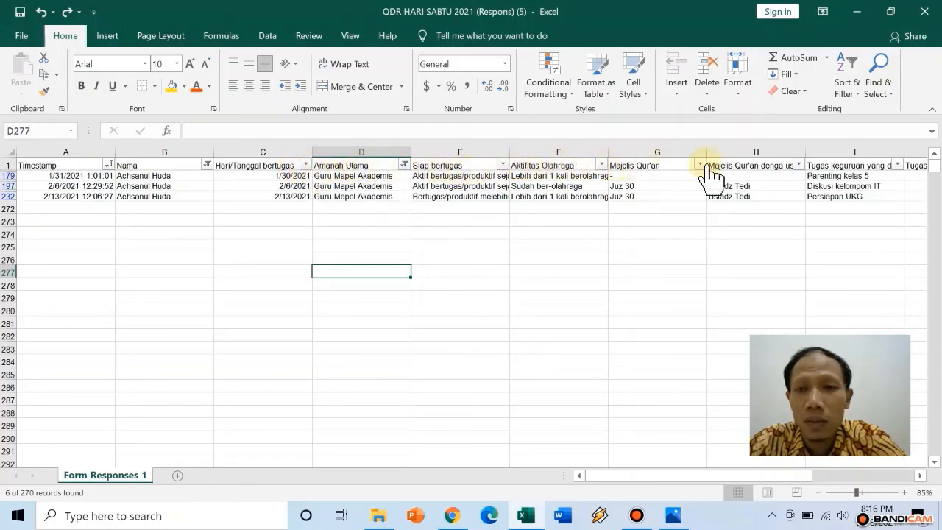
Select All in both the Amanah Utama and Nama filters to show every response
{"action": "left_click", "coordinate": [404, 165]}
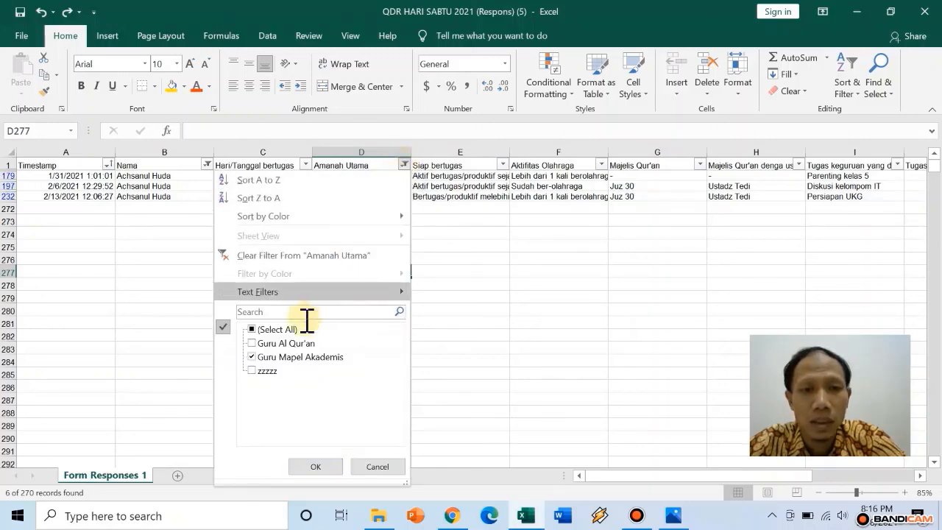
{"action": "left_click", "coordinate": [252, 329]}
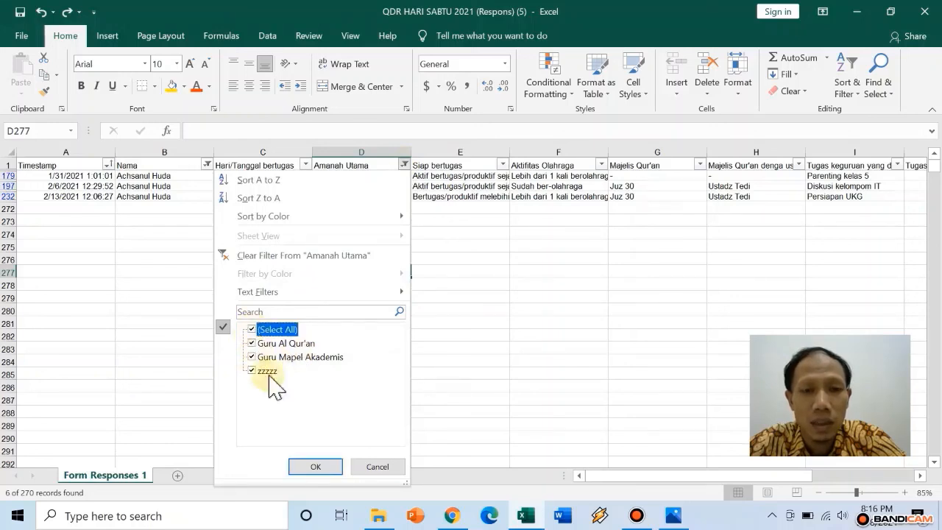
{"action": "left_click", "coordinate": [310, 468]}
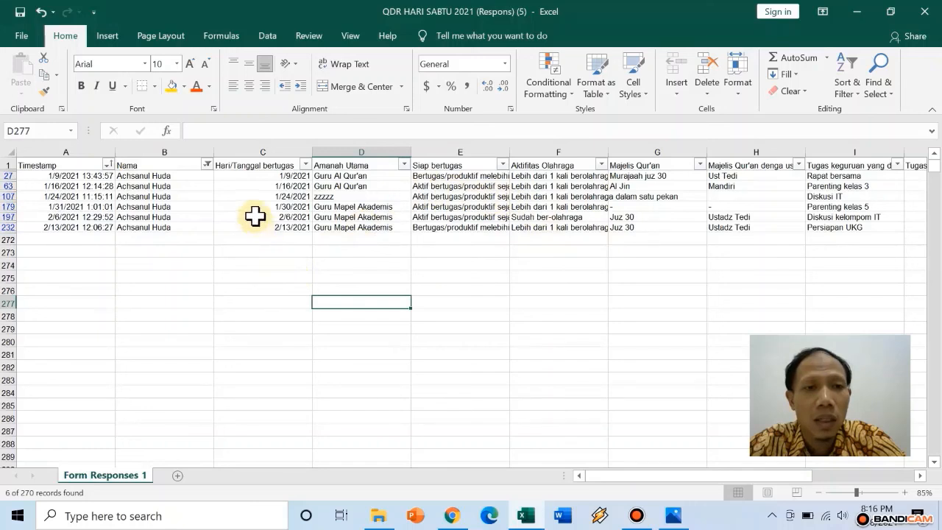
{"action": "left_click", "coordinate": [206, 164]}
{"action": "scroll", "coordinate": [147, 360], "scroll_direction": "down", "scroll_amount": 3}
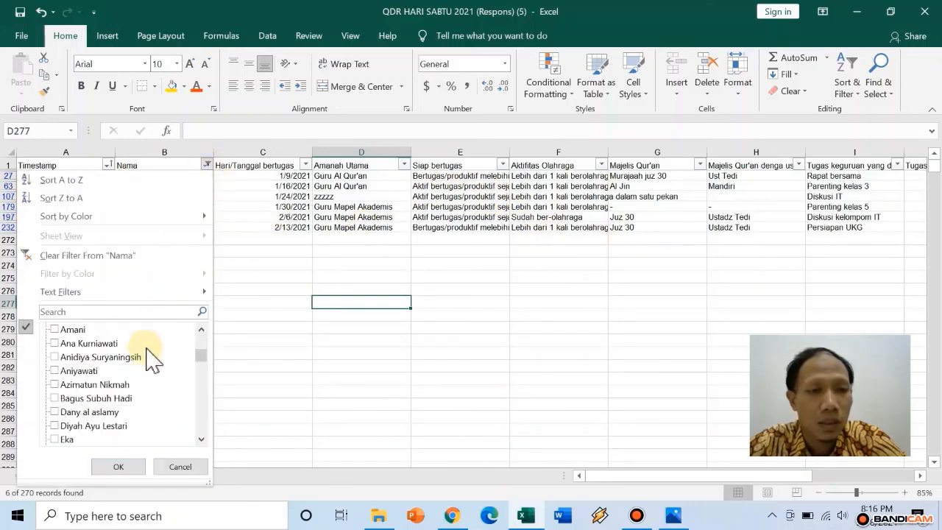
{"action": "scroll", "coordinate": [147, 359], "scroll_direction": "up", "scroll_amount": 3}
{"action": "left_click", "coordinate": [59, 329]}
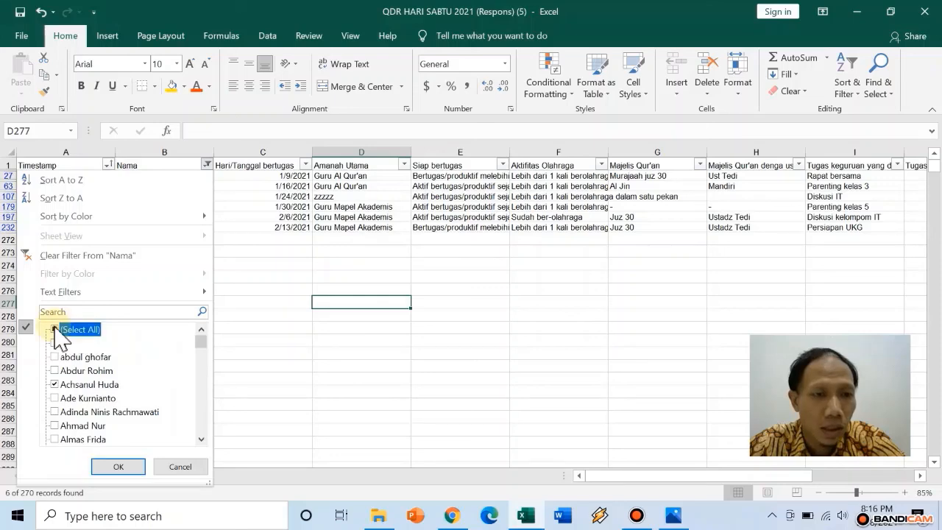
{"action": "left_click", "coordinate": [118, 467]}
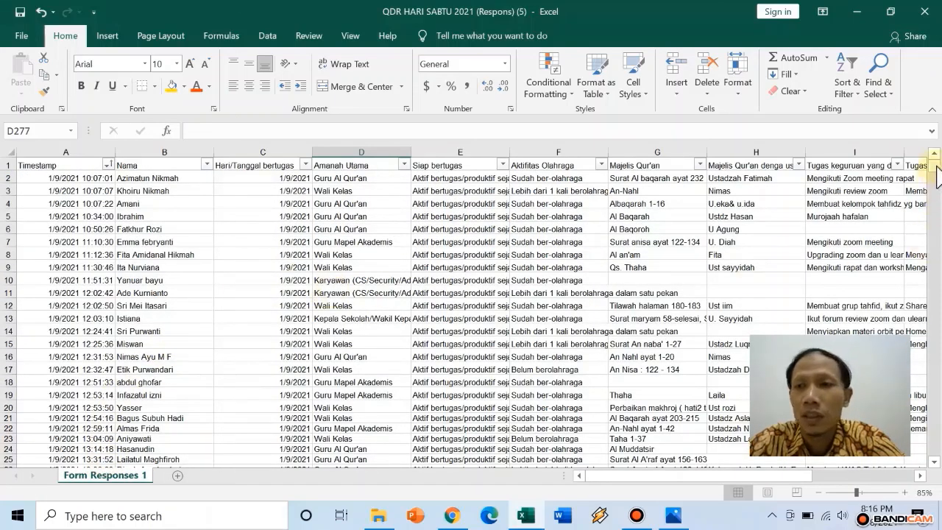
Scroll through the unfiltered sheet to check the full list of responses
{"action": "mouse_move", "coordinate": [932, 168]}
{"action": "left_mouse_down"}
{"action": "mouse_move", "coordinate": [936, 204]}
{"action": "mouse_move", "coordinate": [938, 173]}
{"action": "mouse_move", "coordinate": [926, 183]}
{"action": "left_mouse_up"}
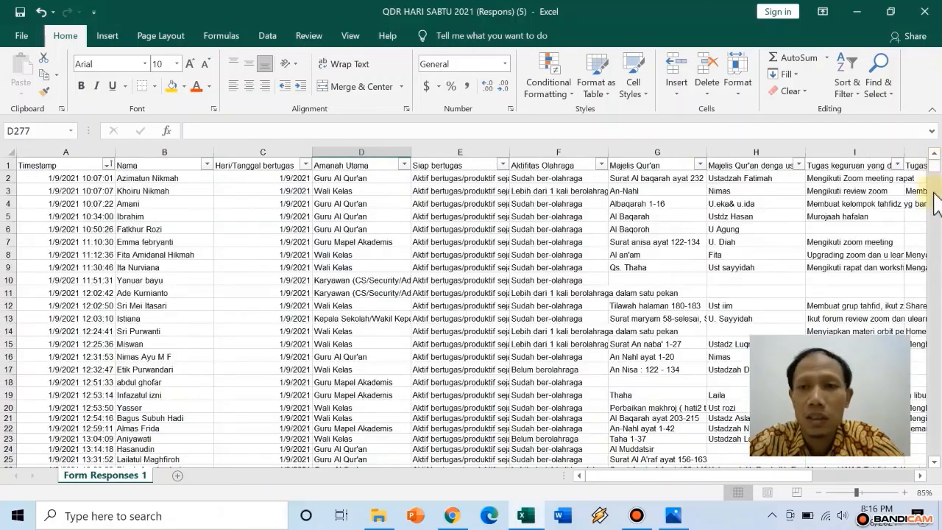
{"action": "scroll", "coordinate": [313, 315], "scroll_direction": "down", "scroll_amount": 11}
{"action": "scroll", "coordinate": [313, 315], "scroll_direction": "down", "scroll_amount": 20}
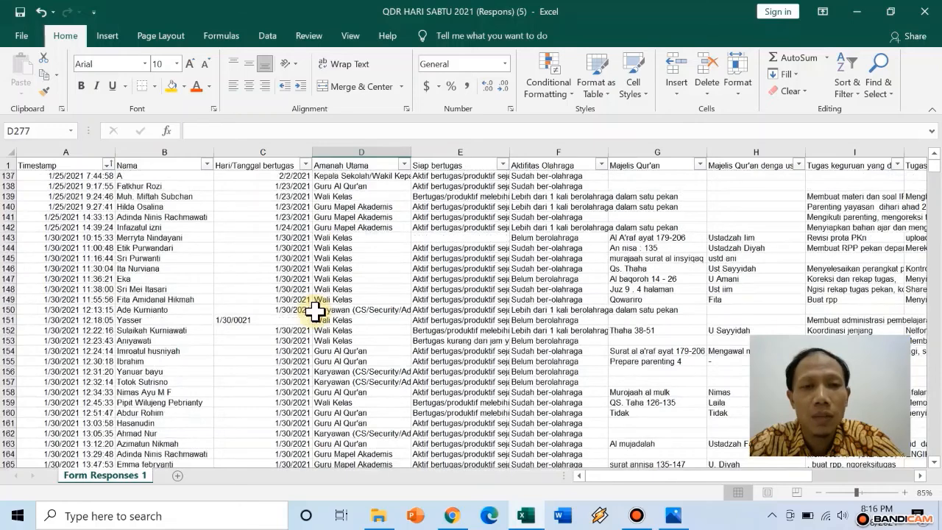
{"action": "scroll", "coordinate": [314, 311], "scroll_direction": "down", "scroll_amount": 3}
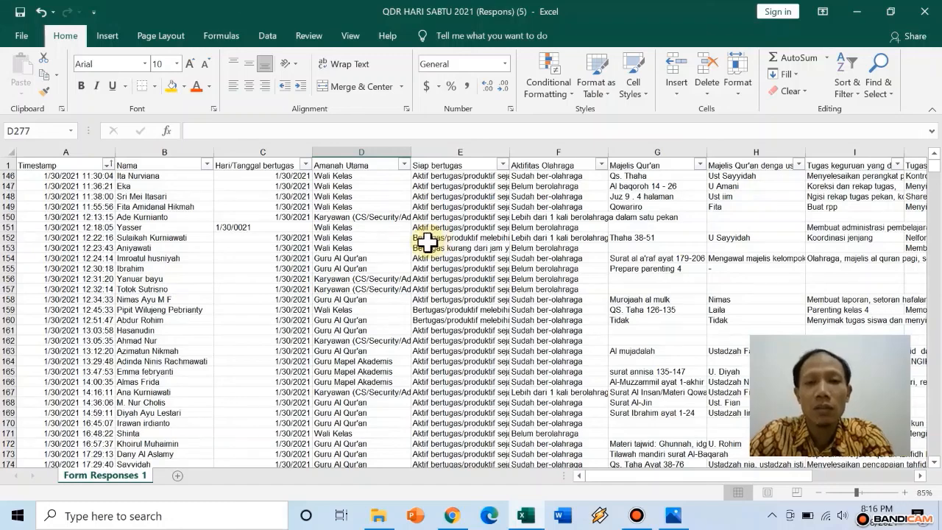
{"action": "scroll", "coordinate": [433, 283], "scroll_direction": "up", "scroll_amount": 11}
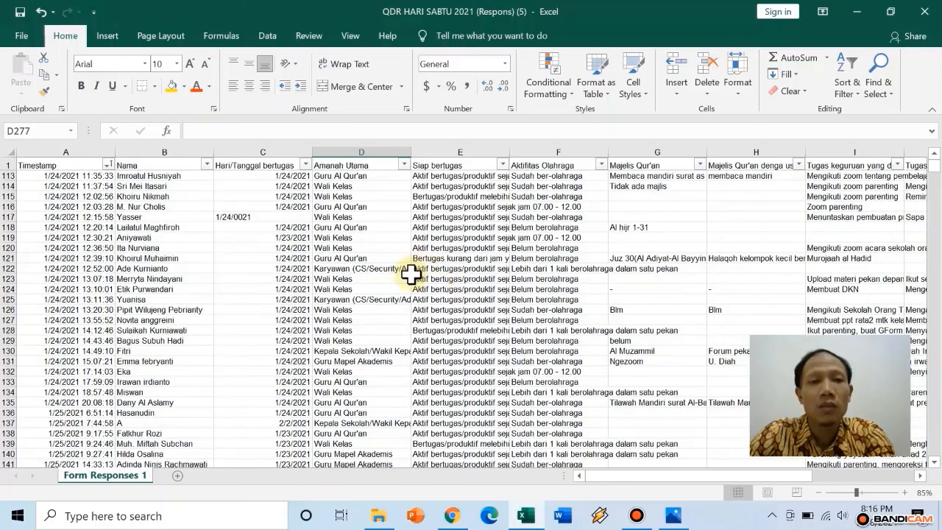
{"action": "scroll", "coordinate": [437, 275], "scroll_direction": "up", "scroll_amount": 15}
{"action": "scroll", "coordinate": [376, 275], "scroll_direction": "up", "scroll_amount": 6}
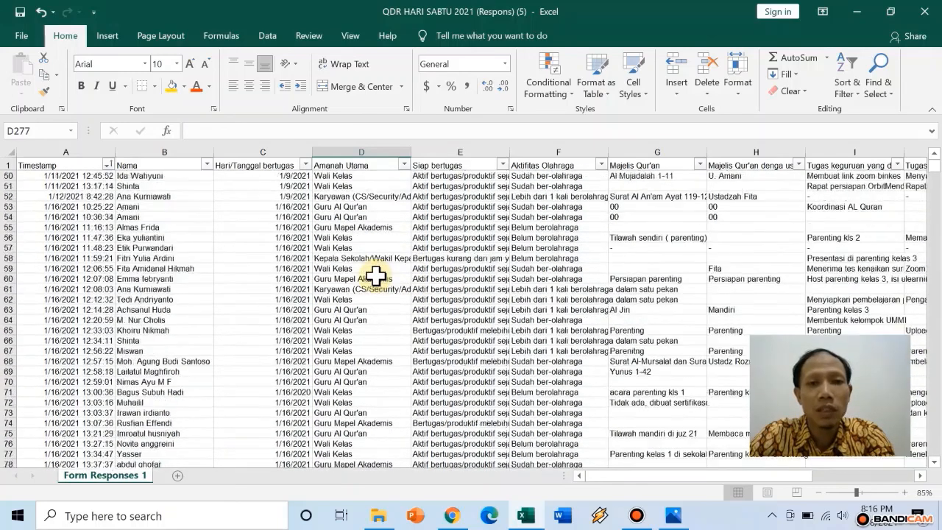
{"action": "scroll", "coordinate": [374, 275], "scroll_direction": "up", "scroll_amount": 6}
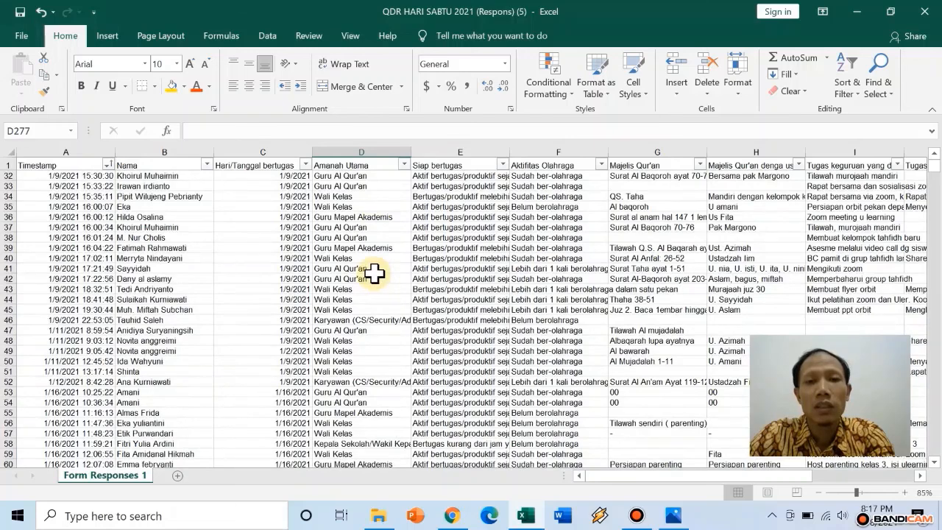
{"action": "scroll", "coordinate": [375, 273], "scroll_direction": "up", "scroll_amount": 6}
{"action": "scroll", "coordinate": [374, 273], "scroll_direction": "up", "scroll_amount": 5}
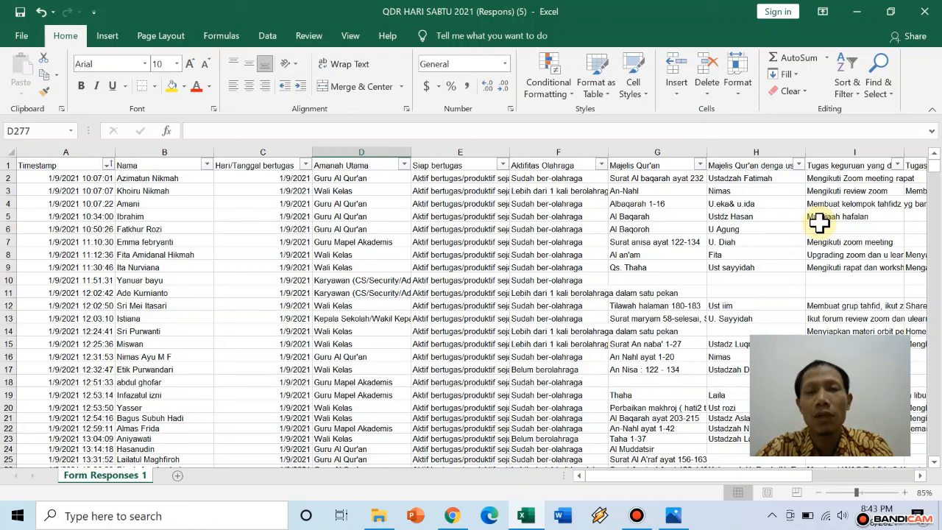
Close the workbook, saving the changes when prompted
{"action": "left_click", "coordinate": [925, 12]}
{"action": "left_click", "coordinate": [409, 292]}
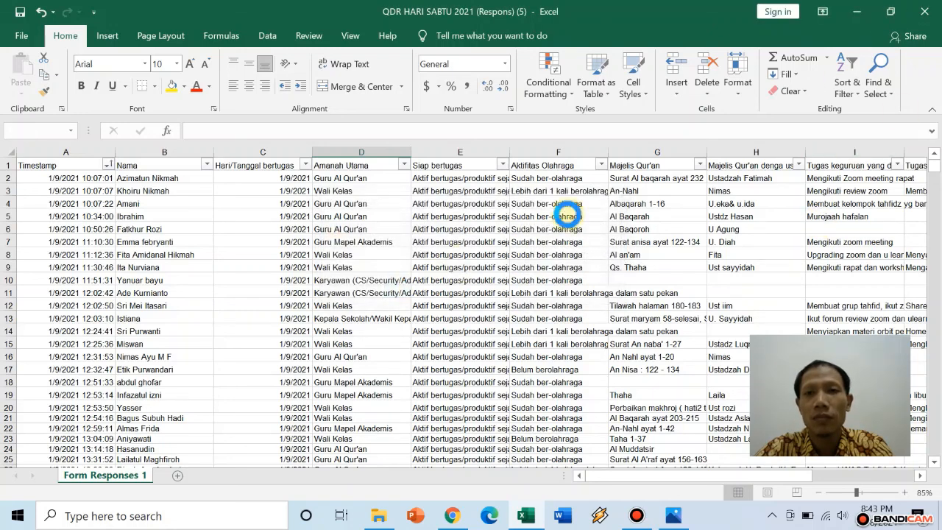